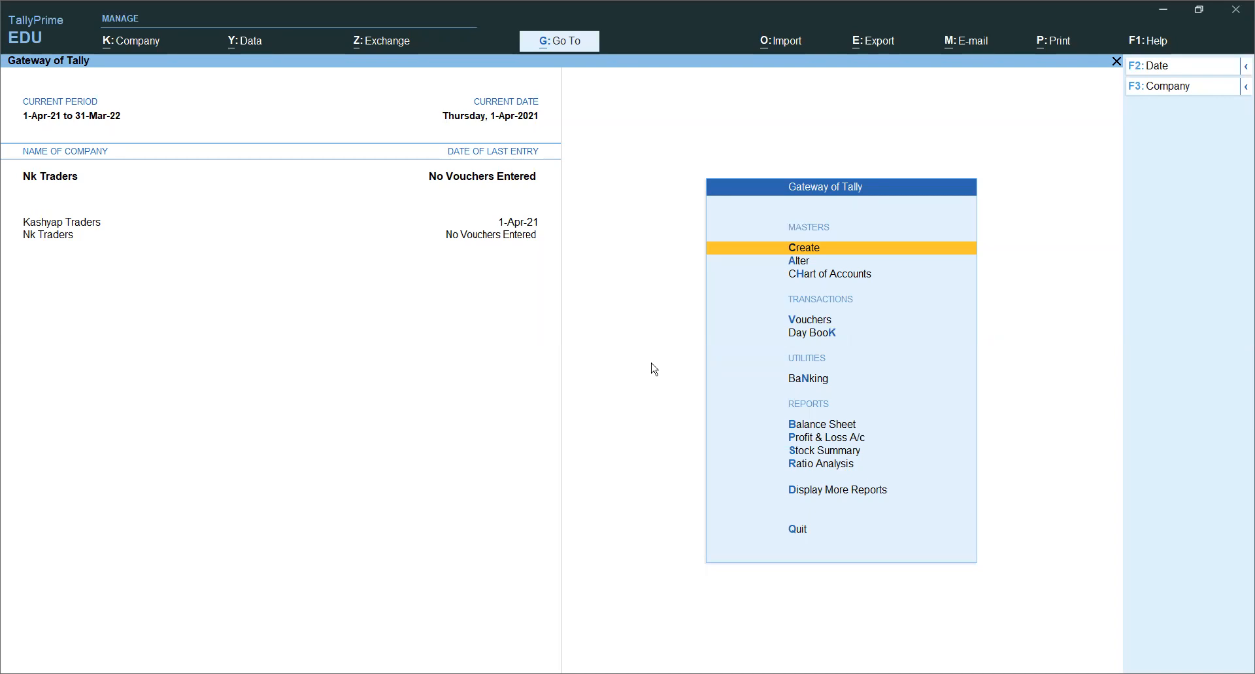
# Open accounting voucher creation for the company Nk Traders
pyautogui.press('Down')
pyautogui.press('Down')
pyautogui.press('Down')
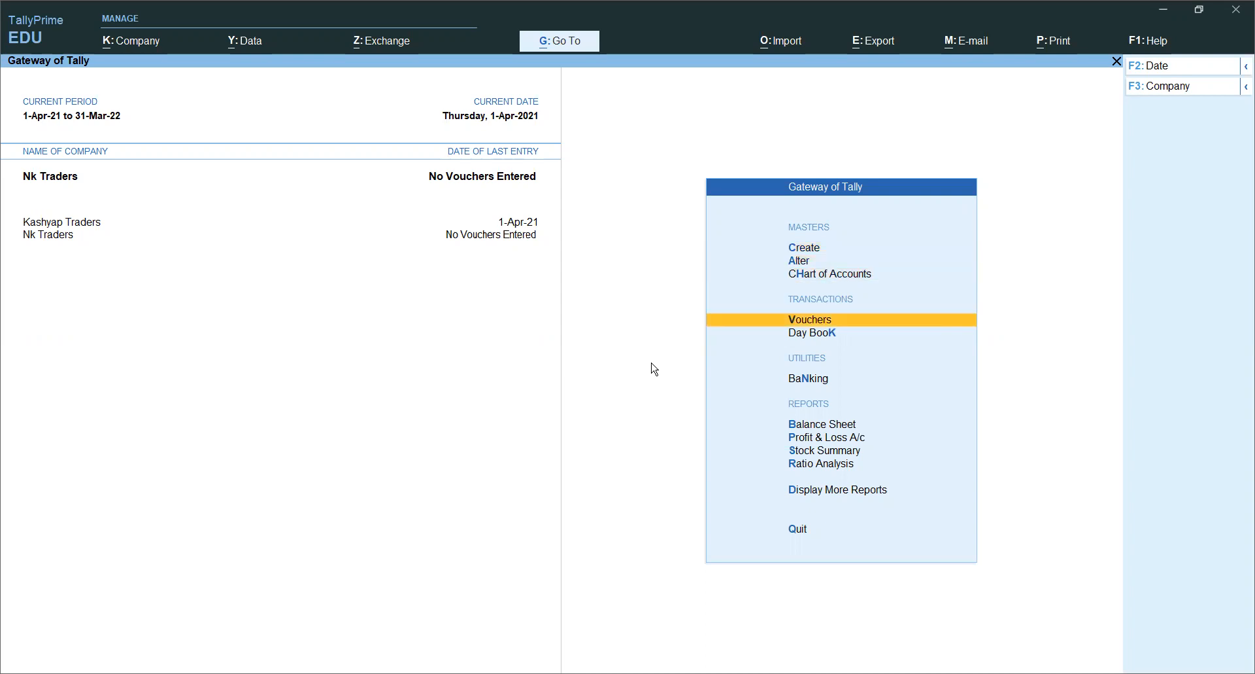
pyautogui.press('Return')
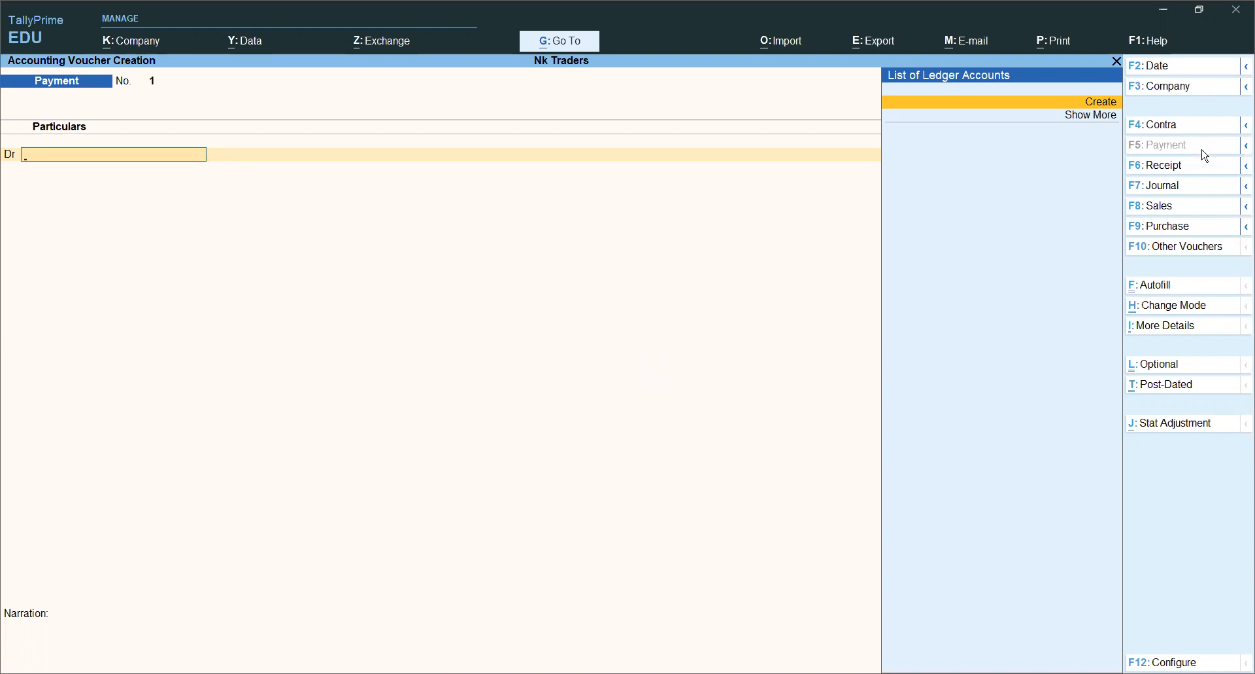
# Examine which voucher variants are offered for Sales and Purchase, reopening voucher creation to recheck the Purchase ones
pyautogui.click(1246, 208)
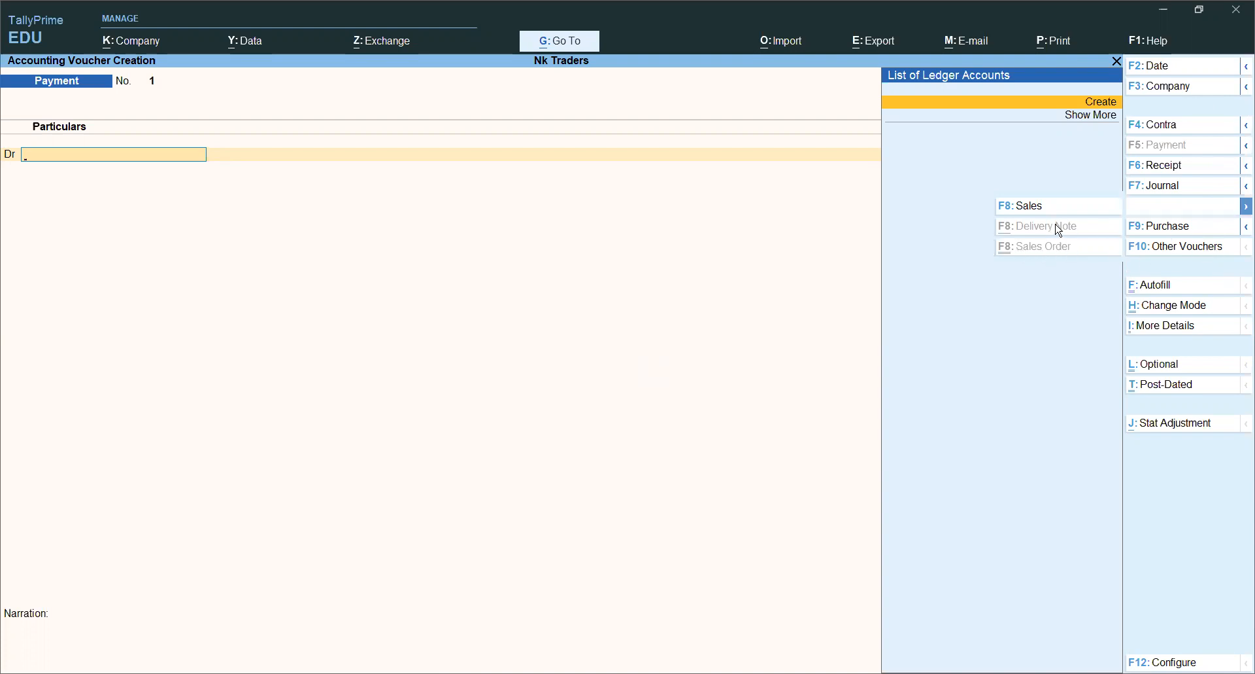
pyautogui.click(1242, 227)
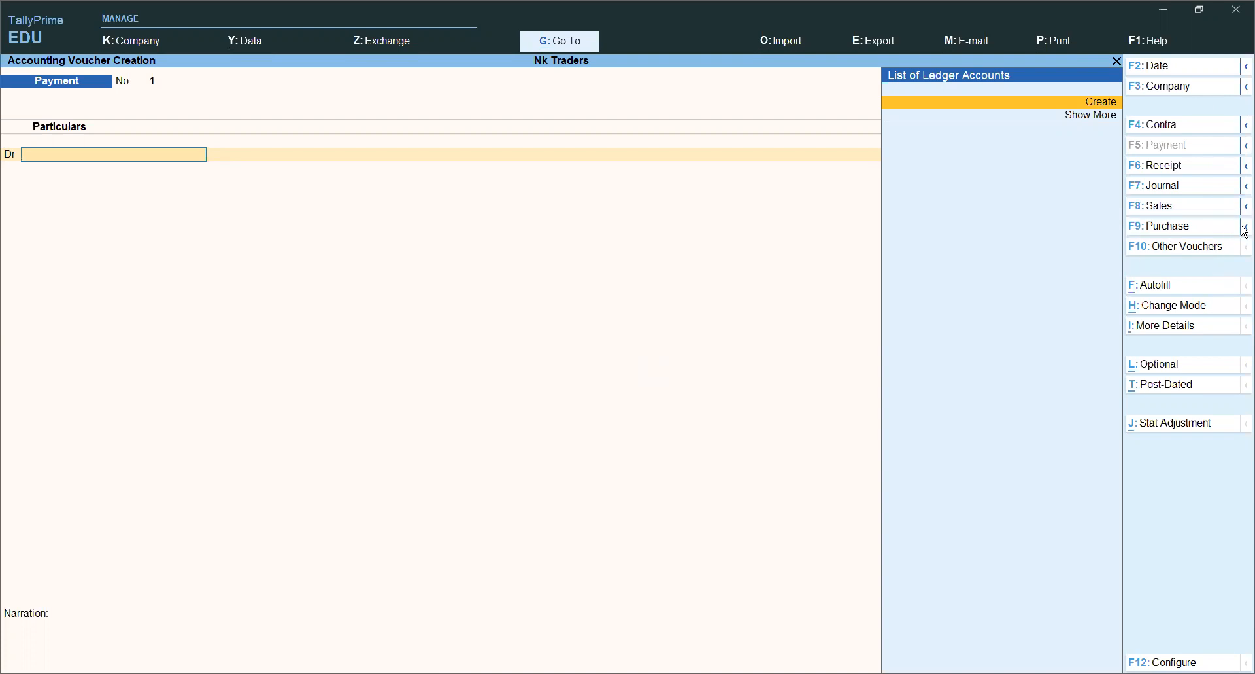
pyautogui.click(1244, 228)
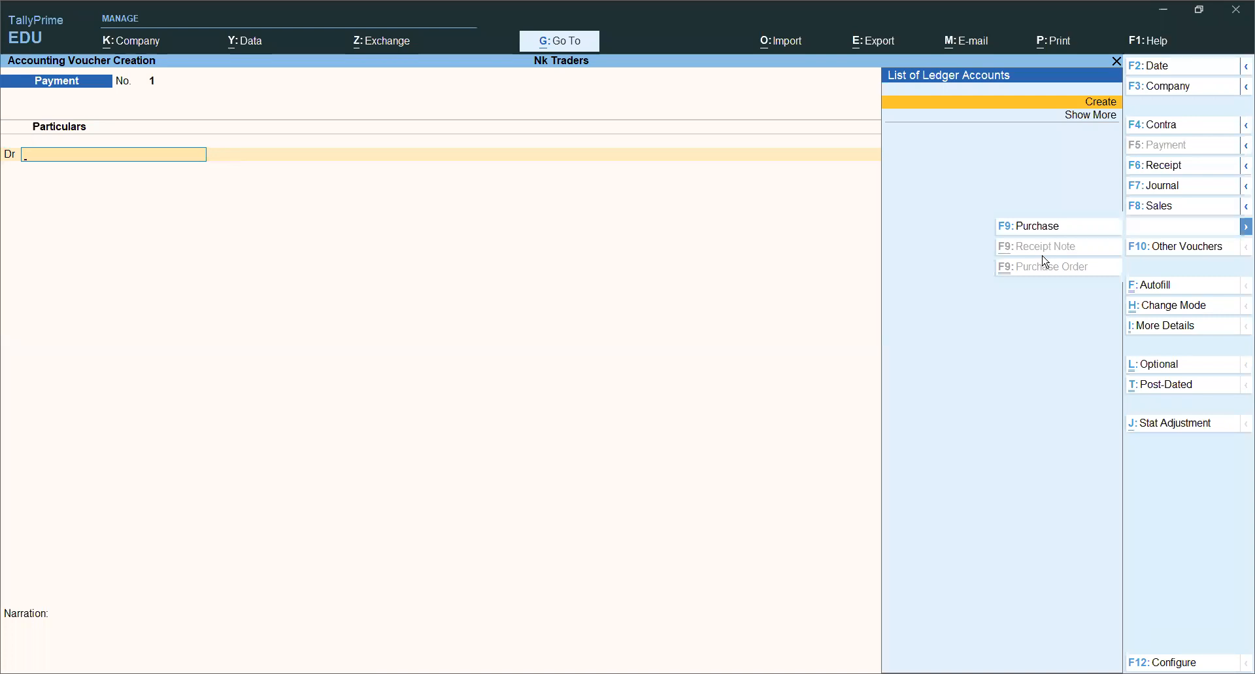
pyautogui.click(828, 241)
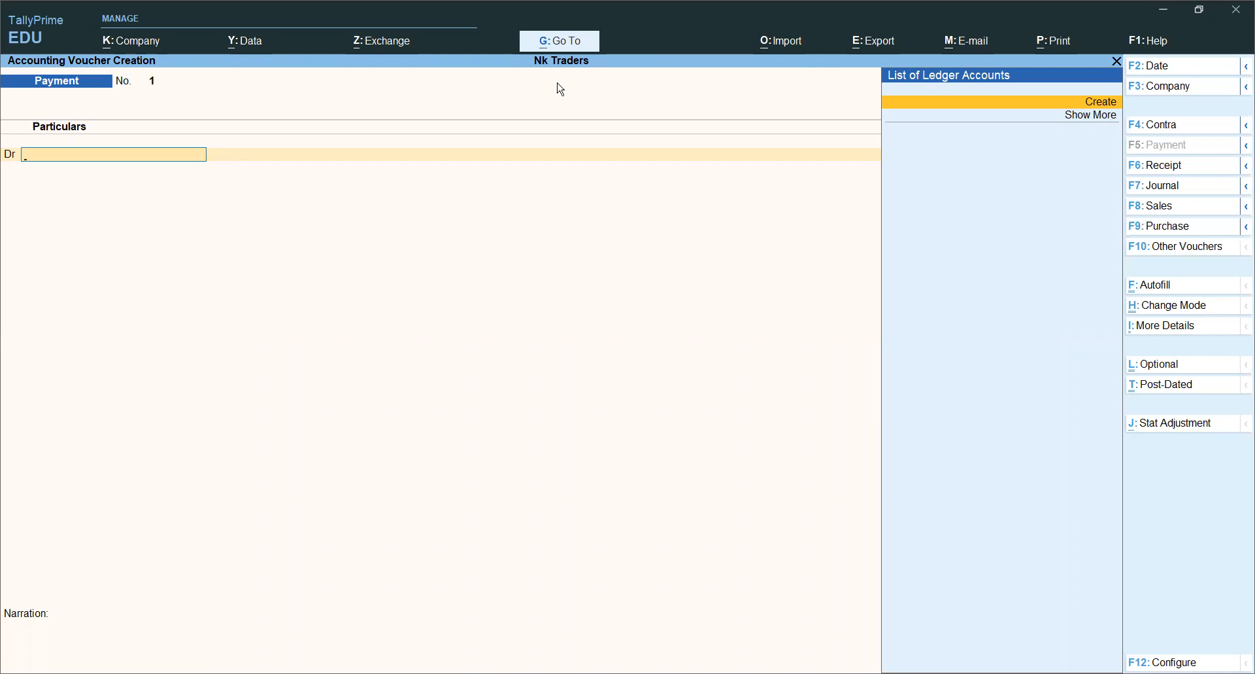
pyautogui.press('Escape')
pyautogui.press('Return')
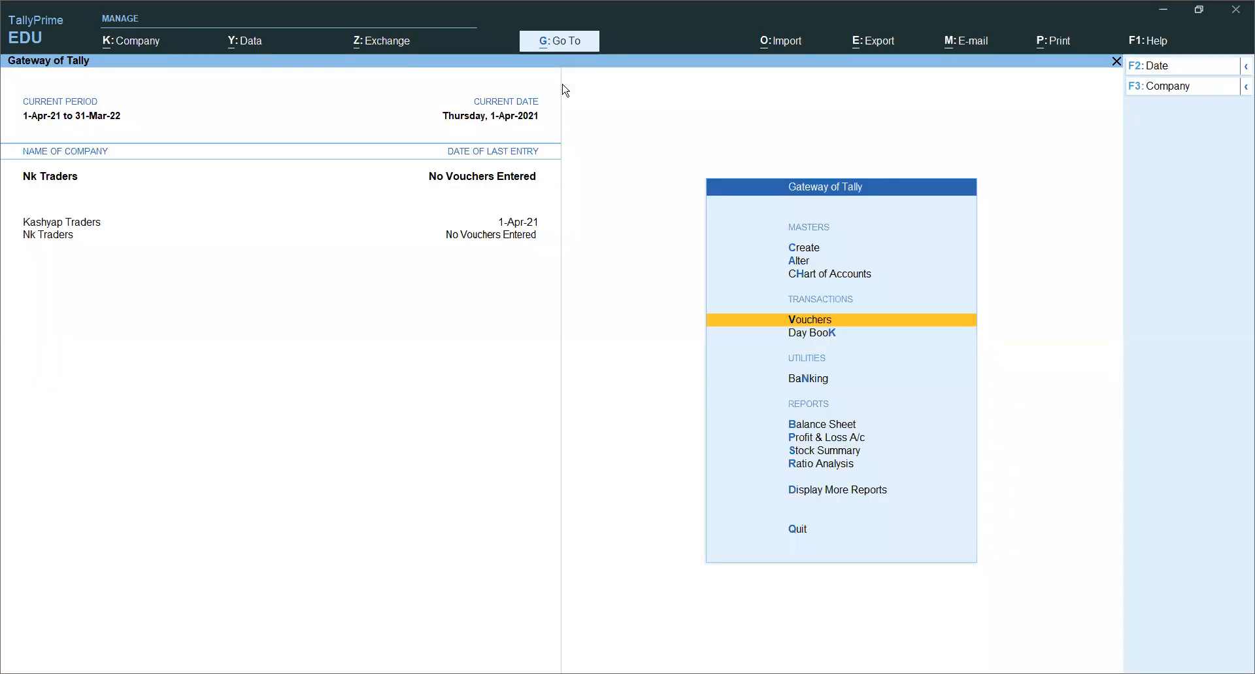
pyautogui.click(817, 320)
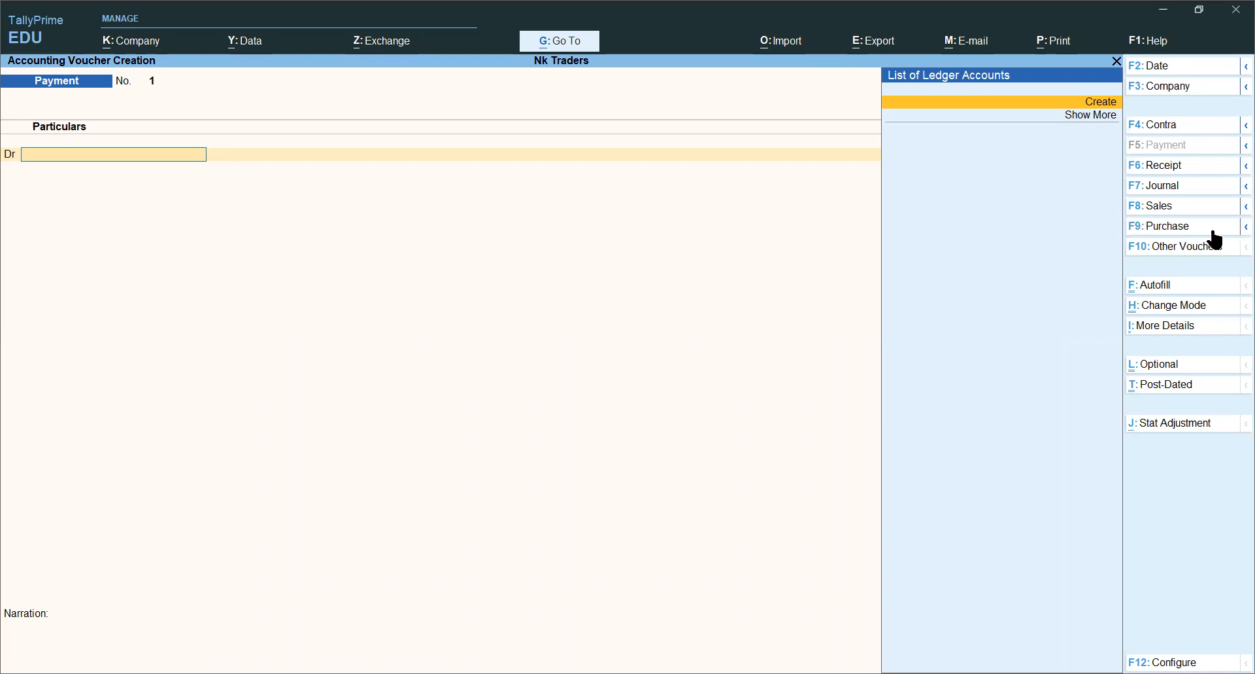
pyautogui.click(1245, 227)
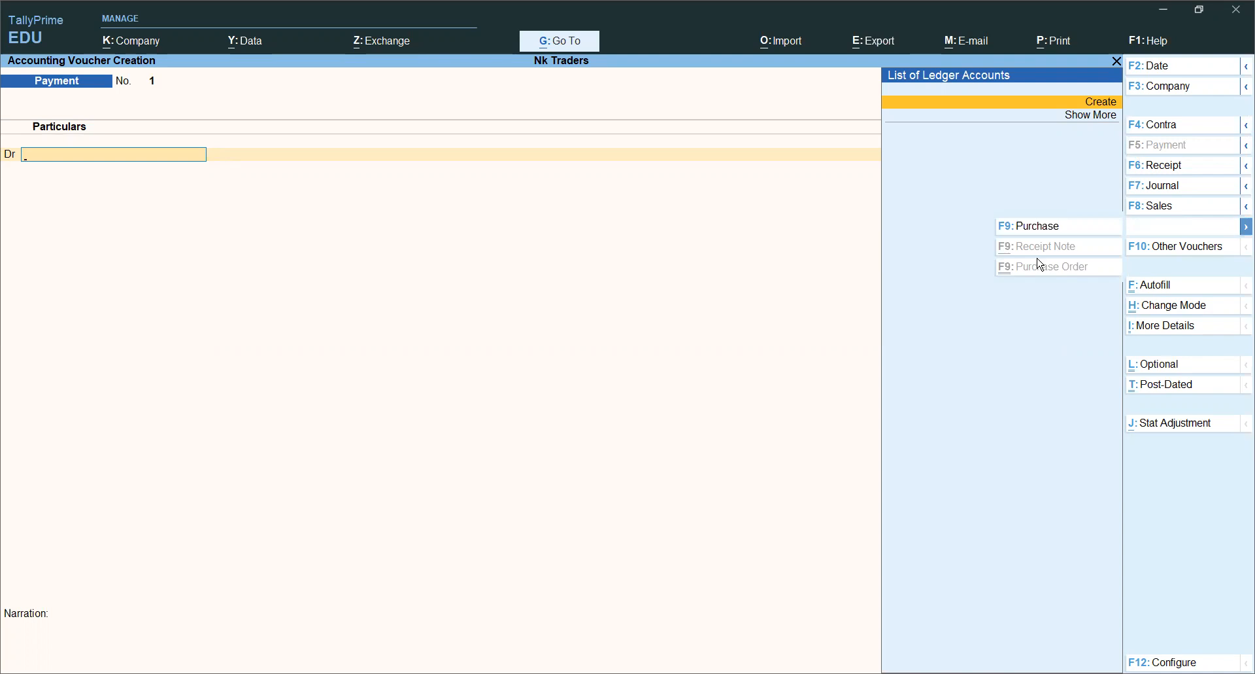
# Show the inactive voucher types, activate Purchase Order and switch to it
pyautogui.click(1181, 255)
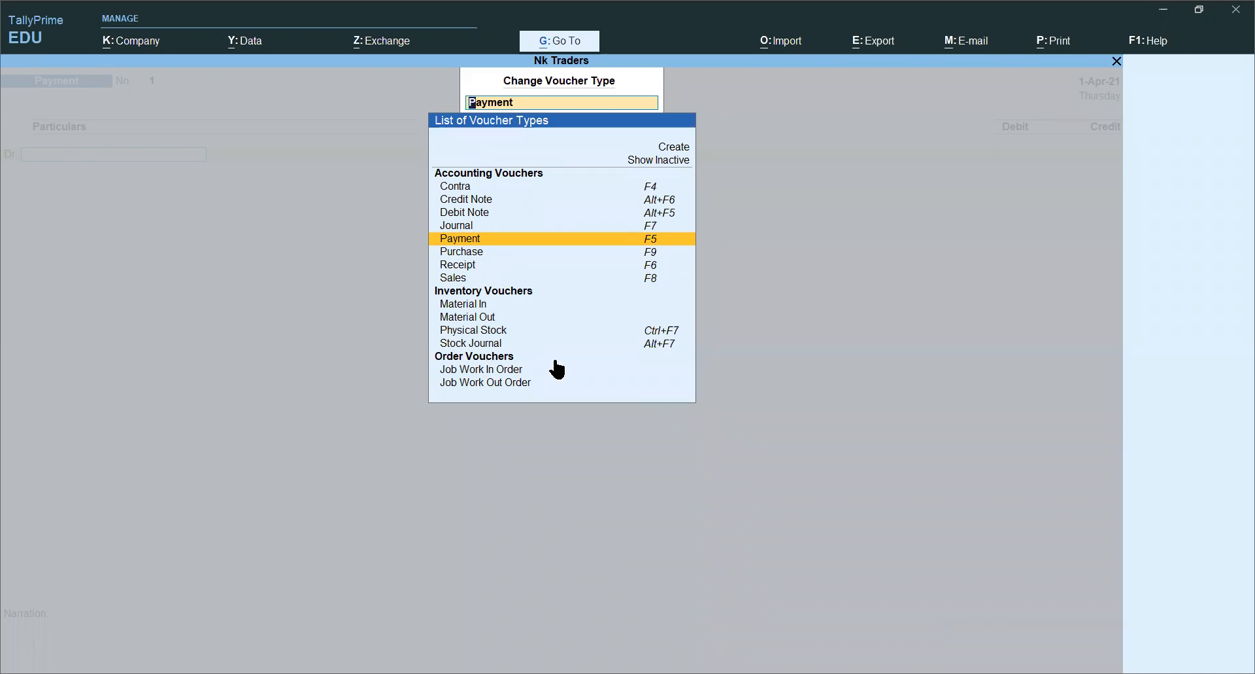
pyautogui.click(648, 163)
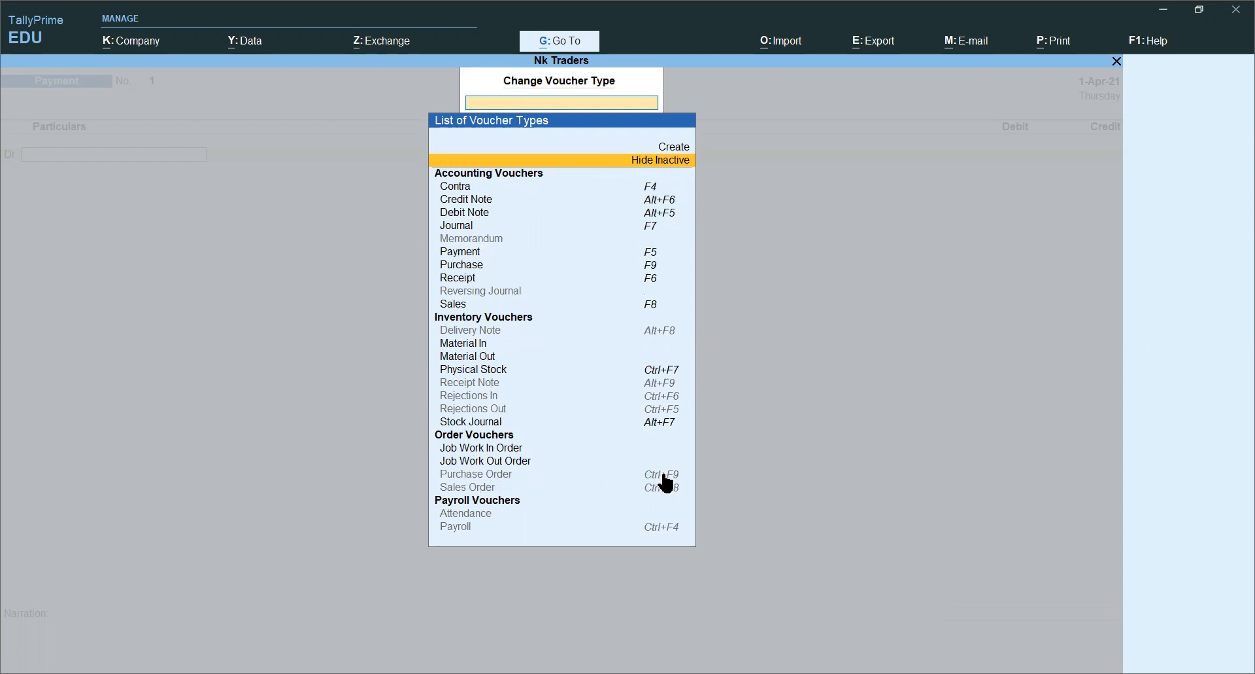
pyautogui.click(500, 479)
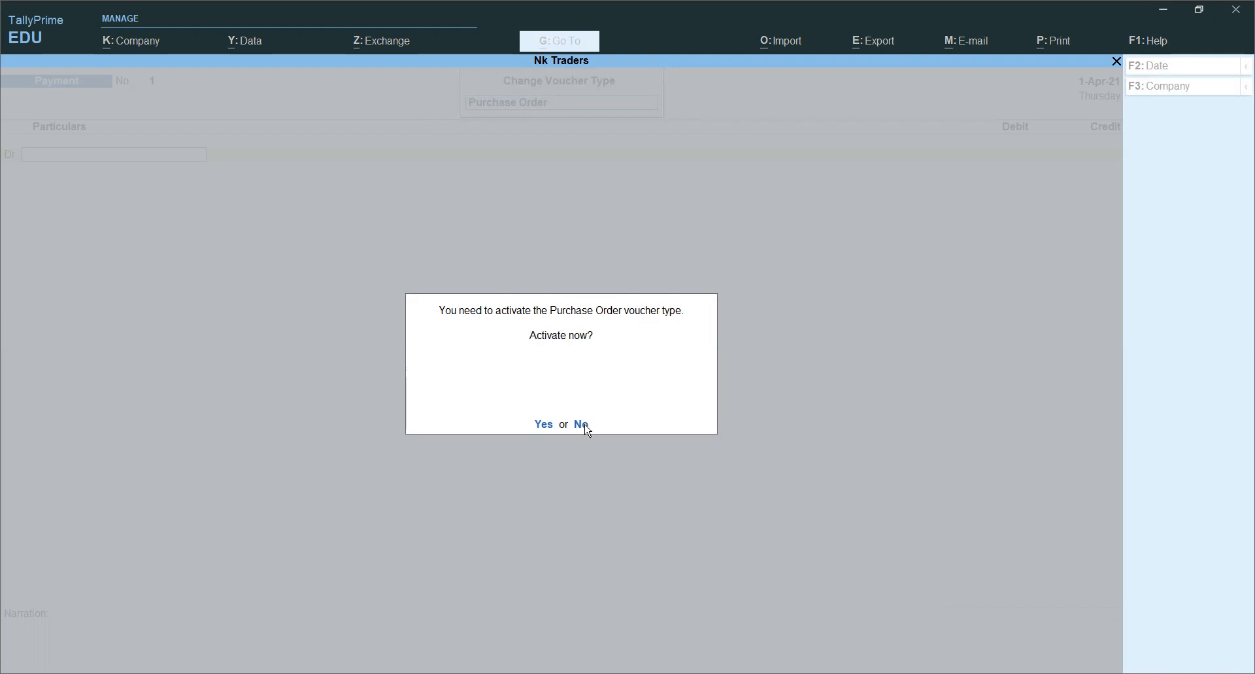
pyautogui.press('y')
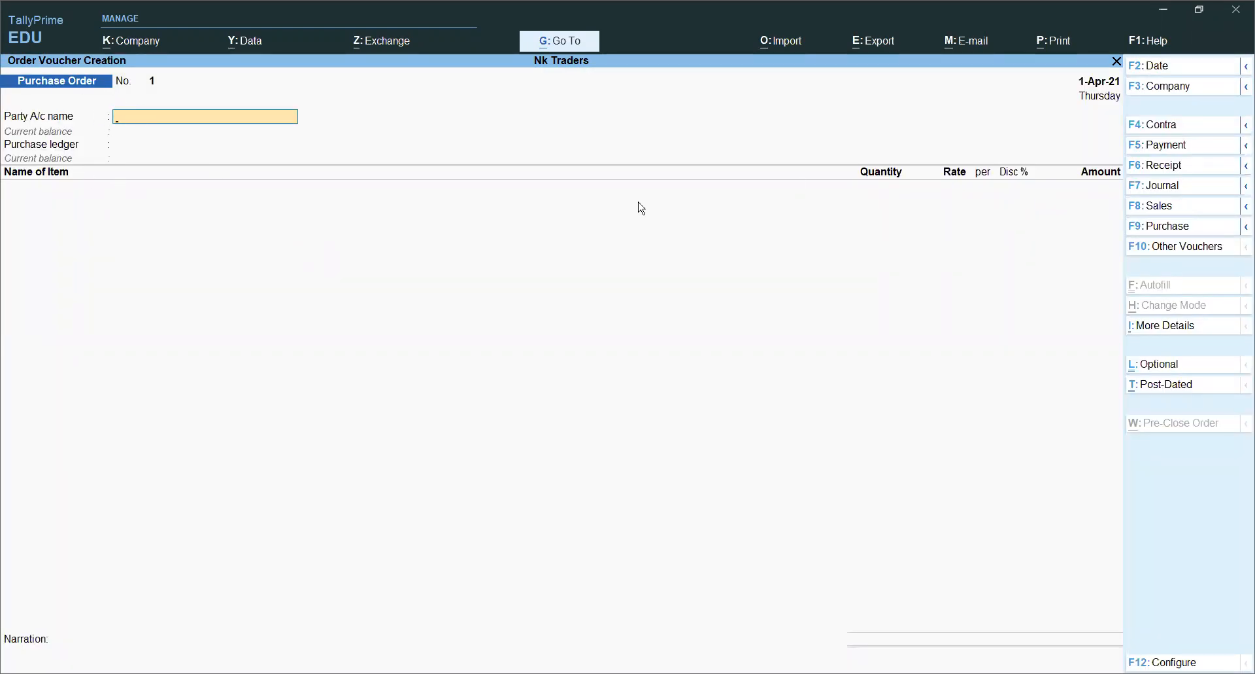
# Switch to the Purchase voucher and return to the Purchase Order voucher
pyautogui.click(1246, 229)
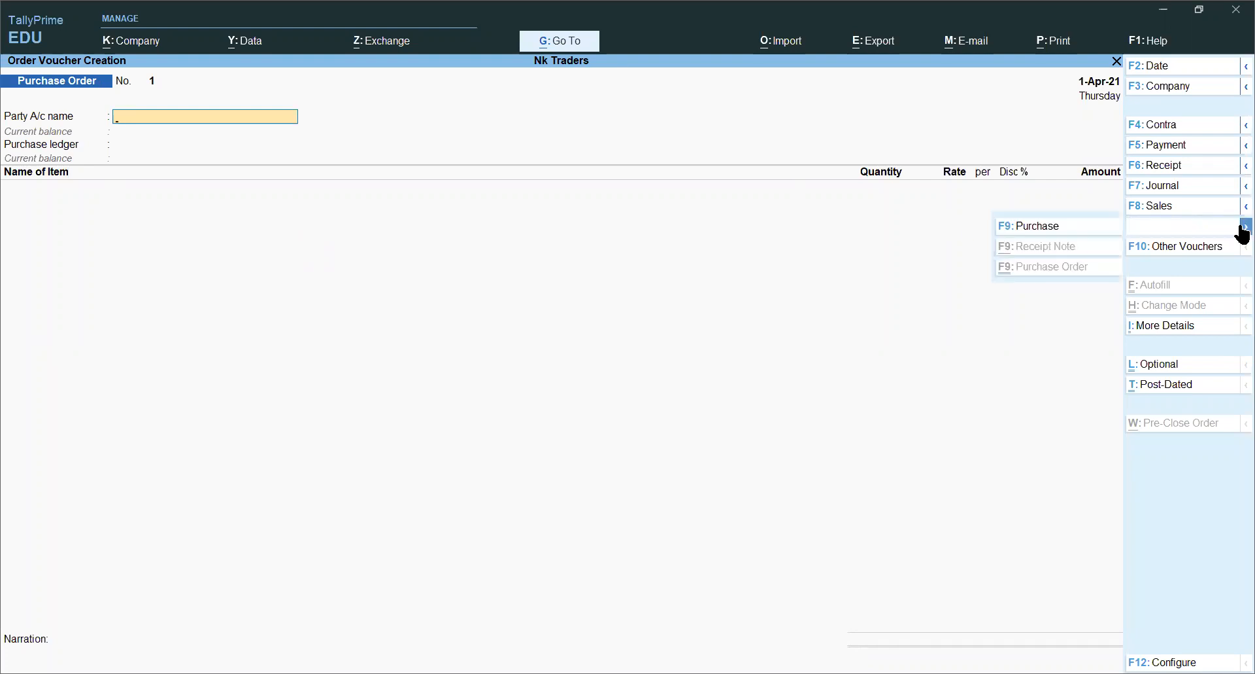
pyautogui.click(1048, 233)
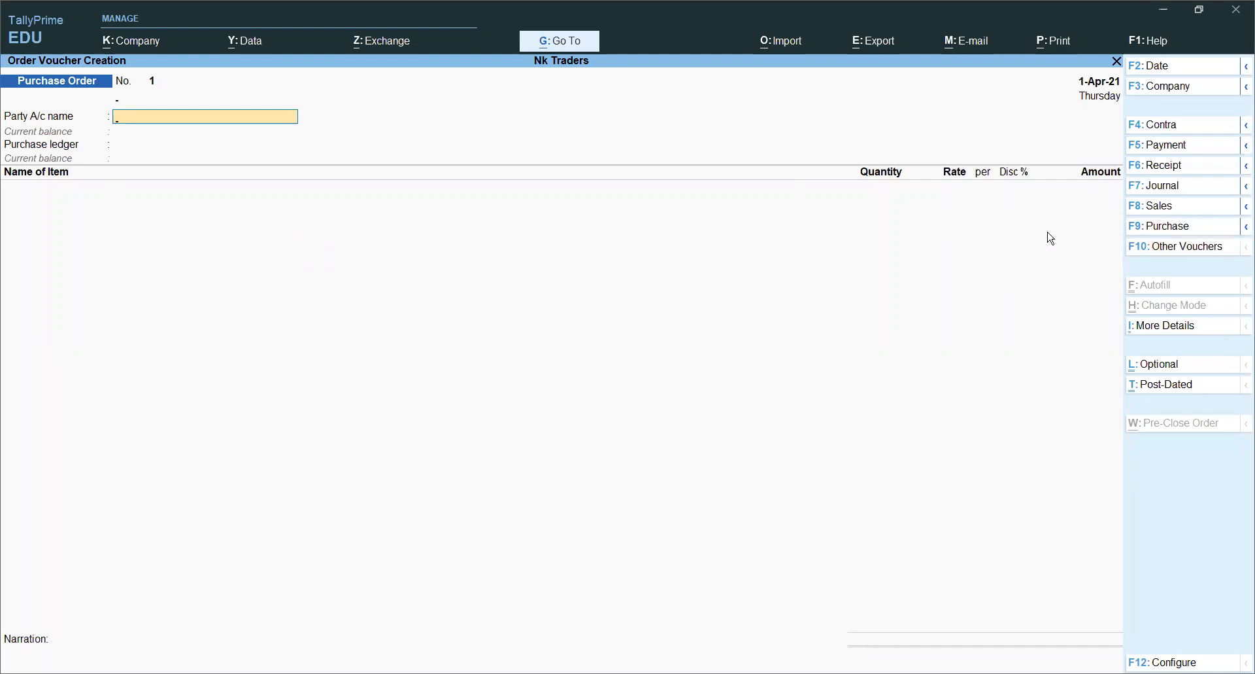
pyautogui.click(1244, 232)
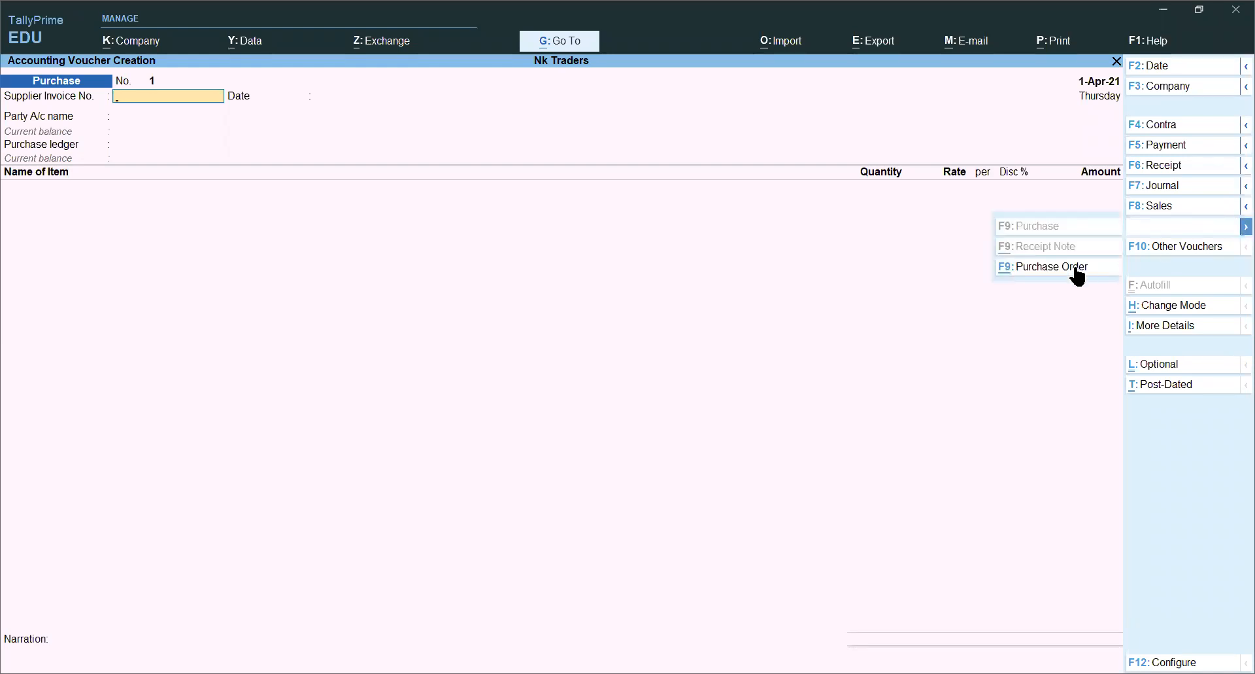
pyautogui.click(1037, 274)
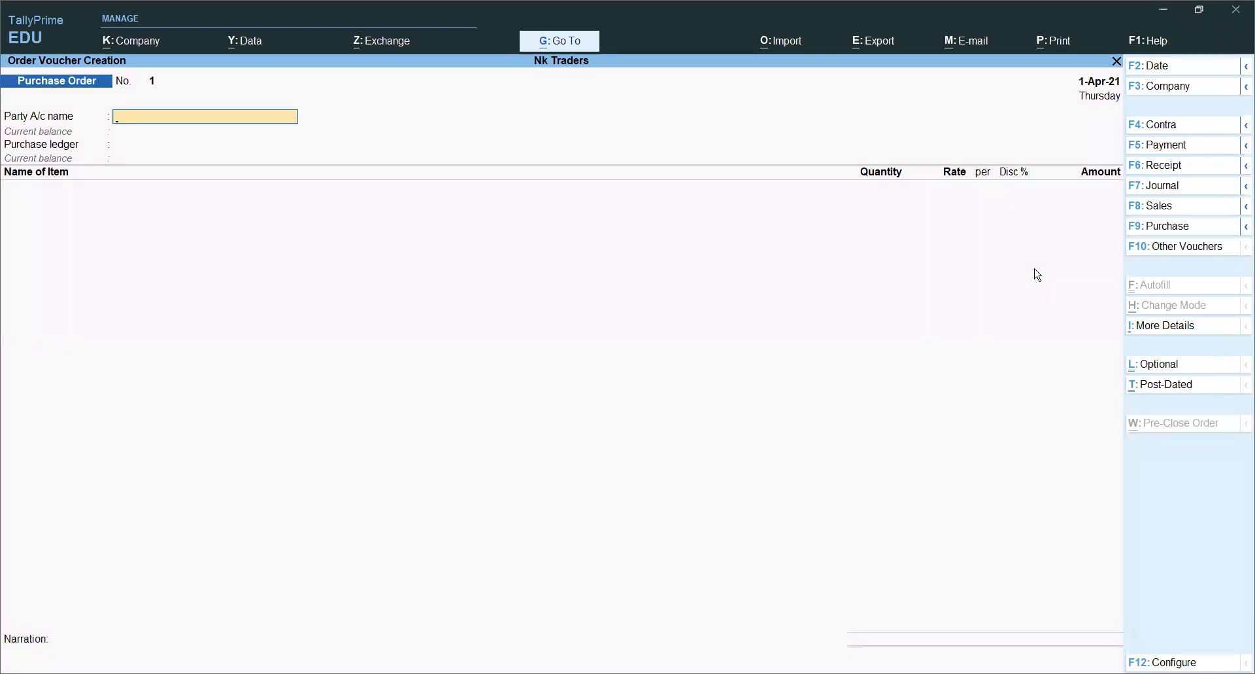
# Show the inactive voucher types, activate Sales Order and switch to it
pyautogui.click(1196, 251)
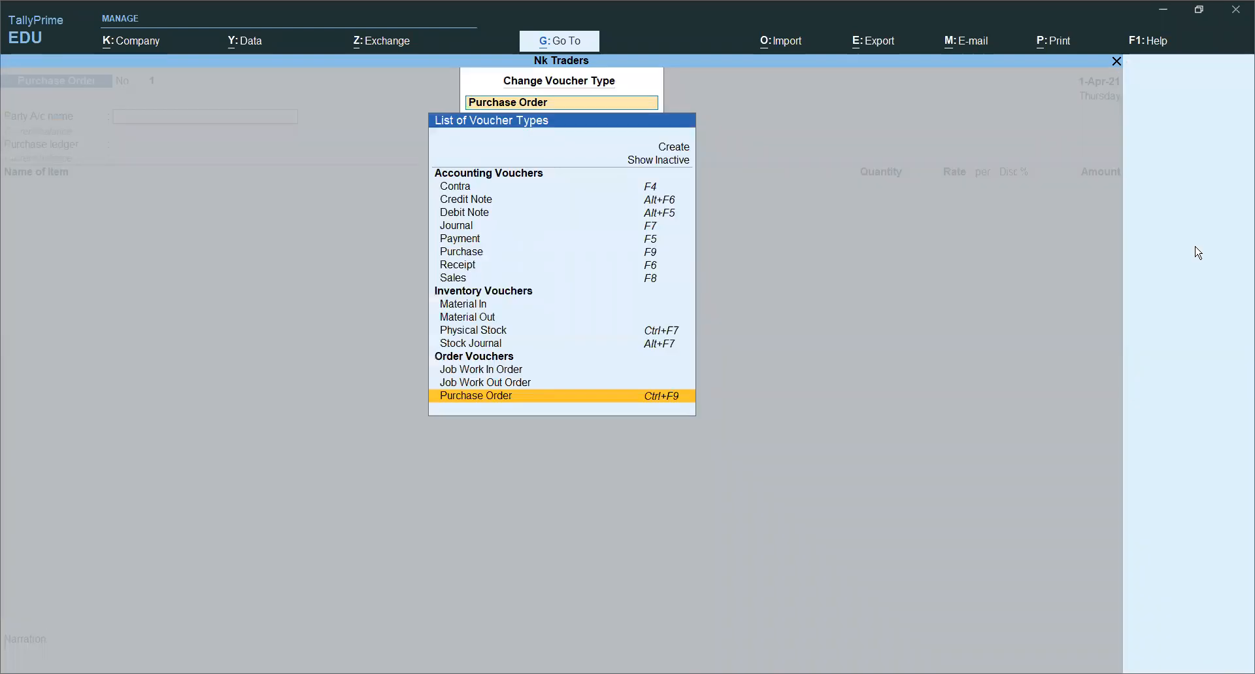
pyautogui.click(676, 162)
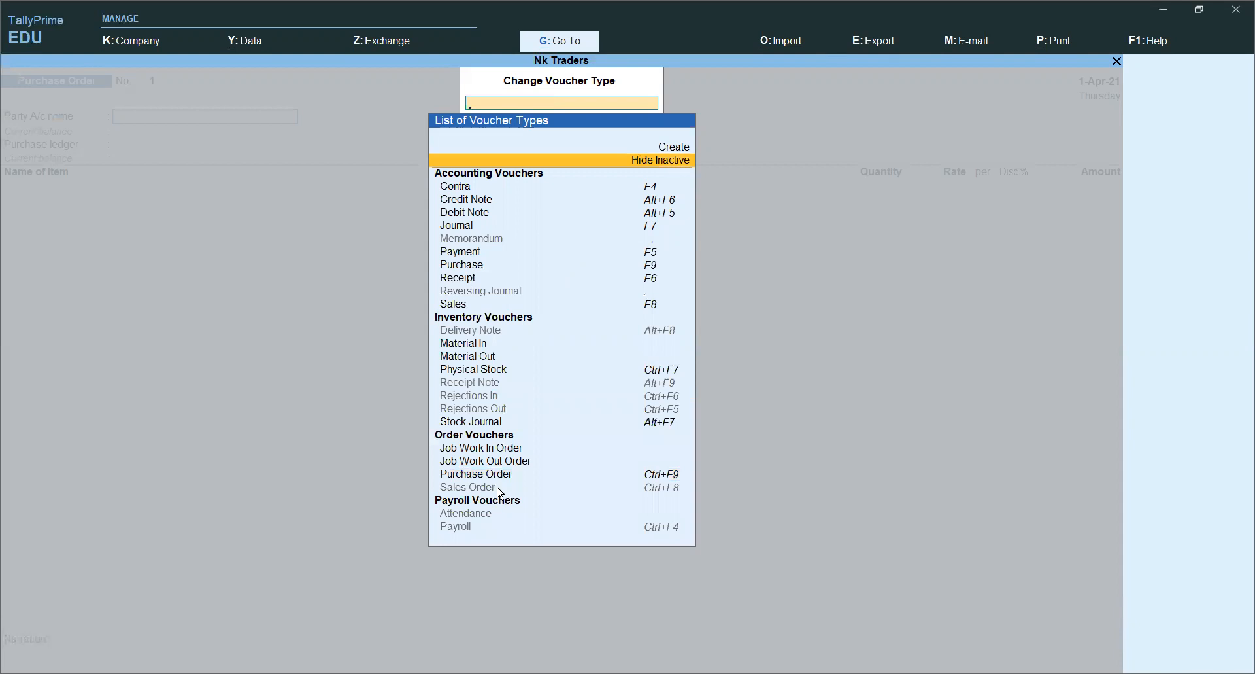
pyautogui.click(499, 488)
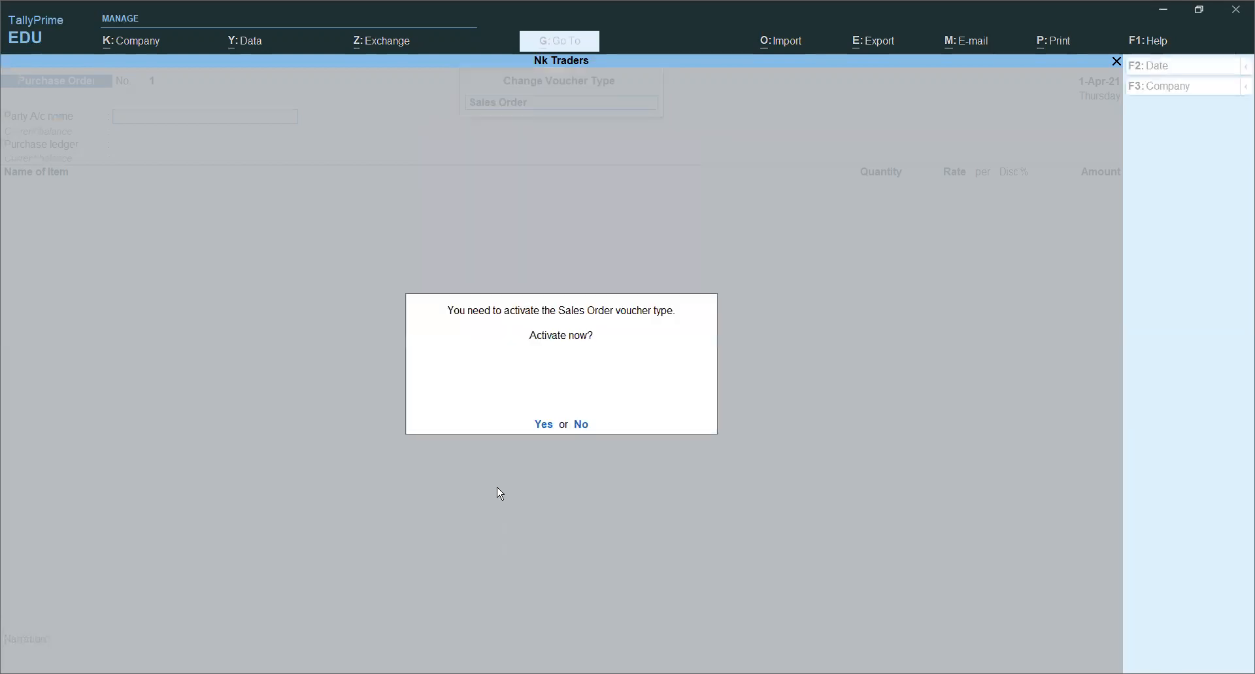
pyautogui.press('y')
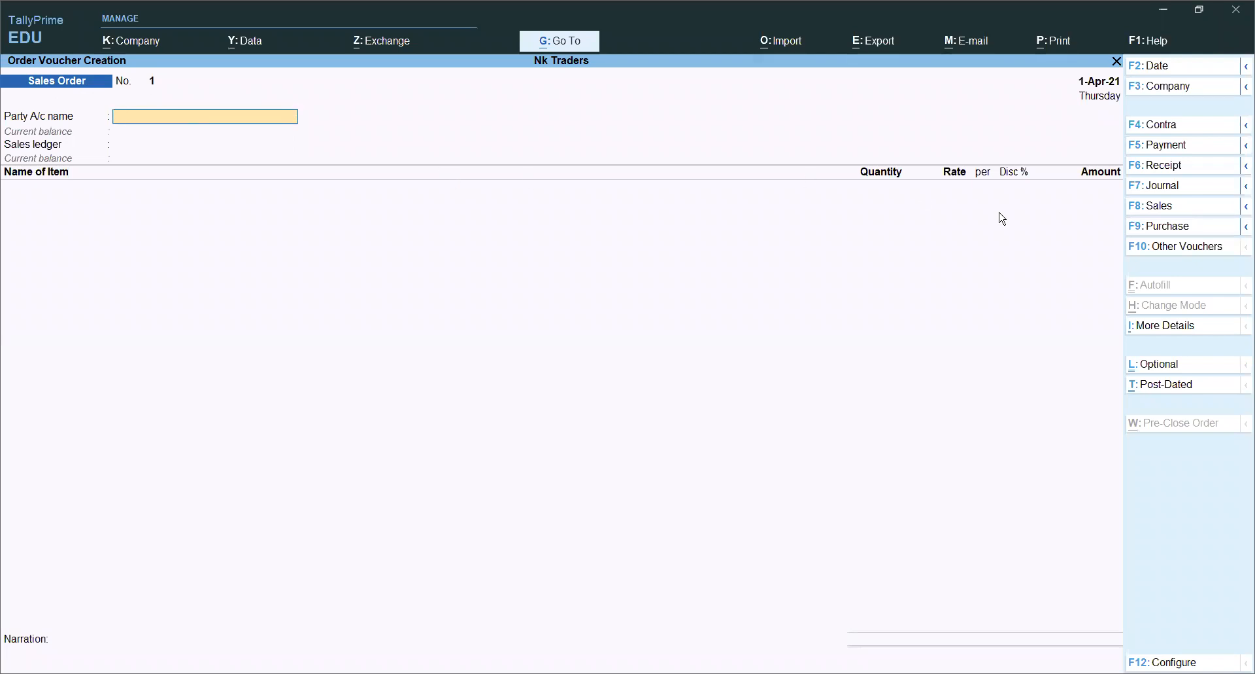
# Check the Purchase voucher variants and activate the inactive Delivery Note voucher type
pyautogui.click(1242, 227)
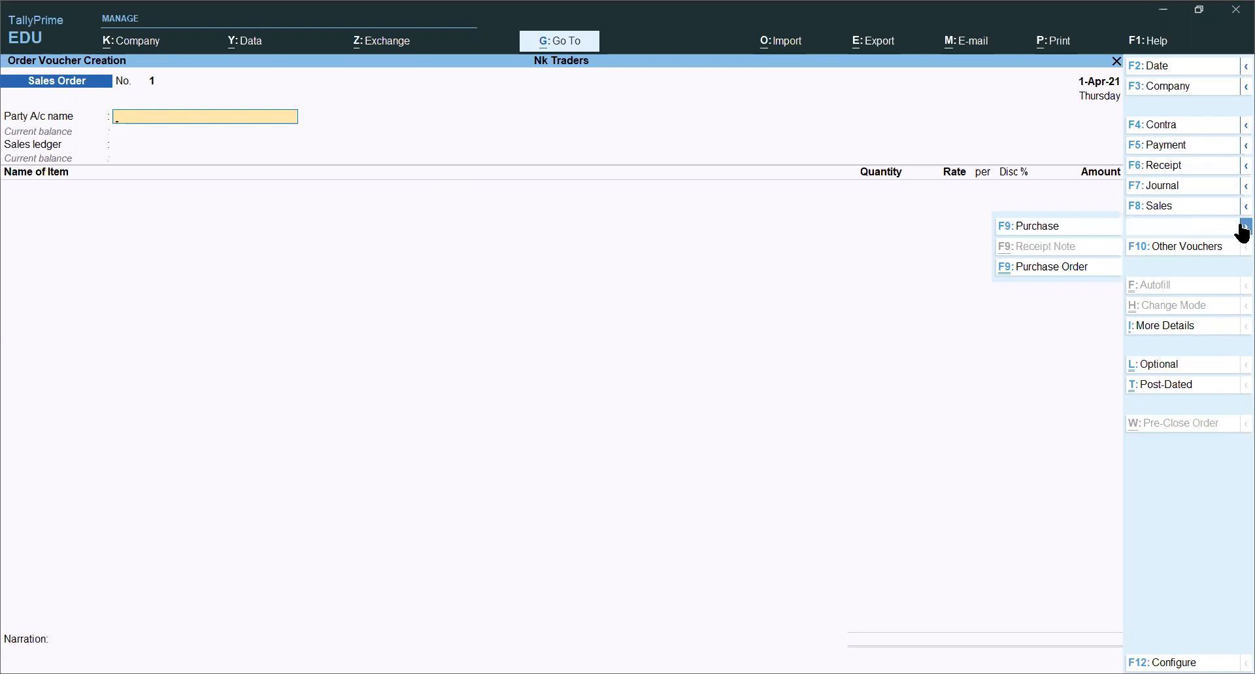
pyautogui.click(1190, 254)
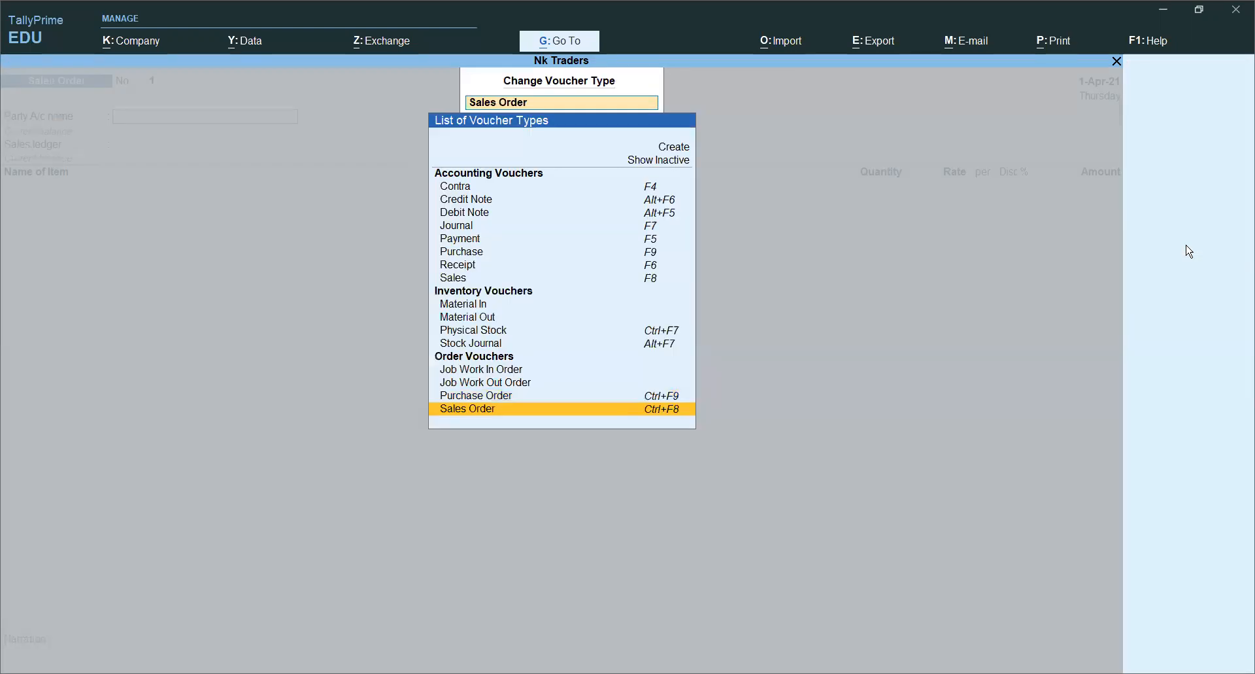
pyautogui.click(676, 164)
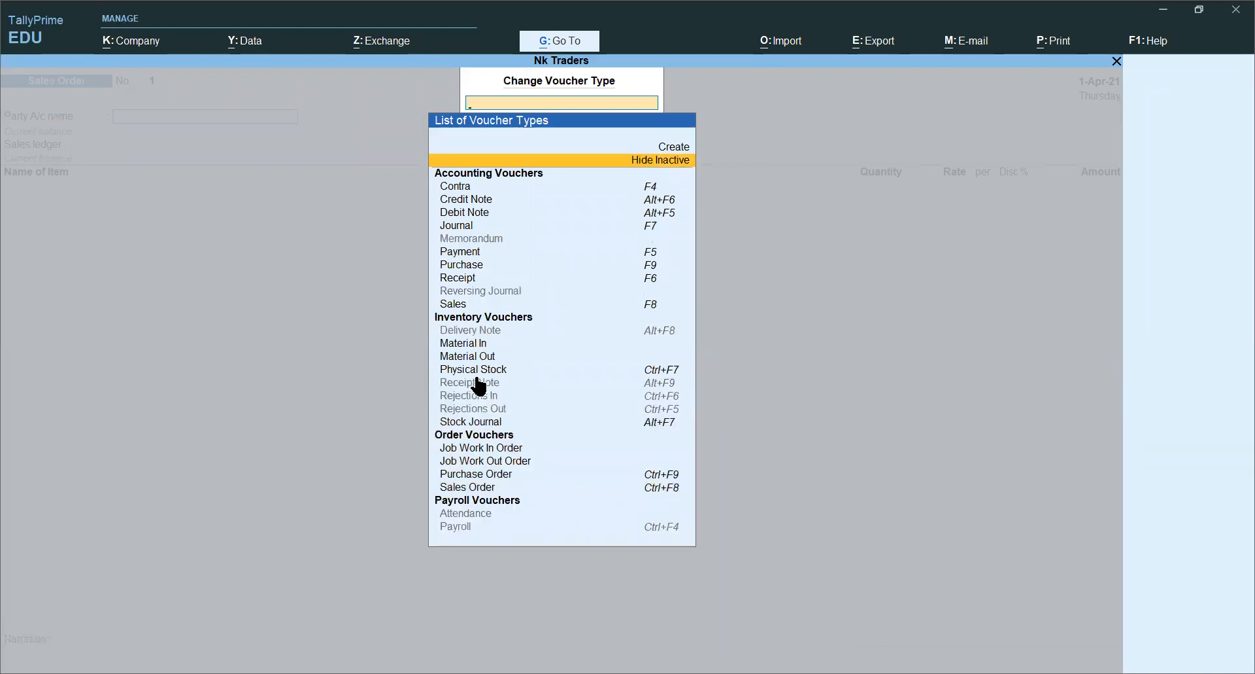
pyautogui.click(497, 332)
pyautogui.press('Return')
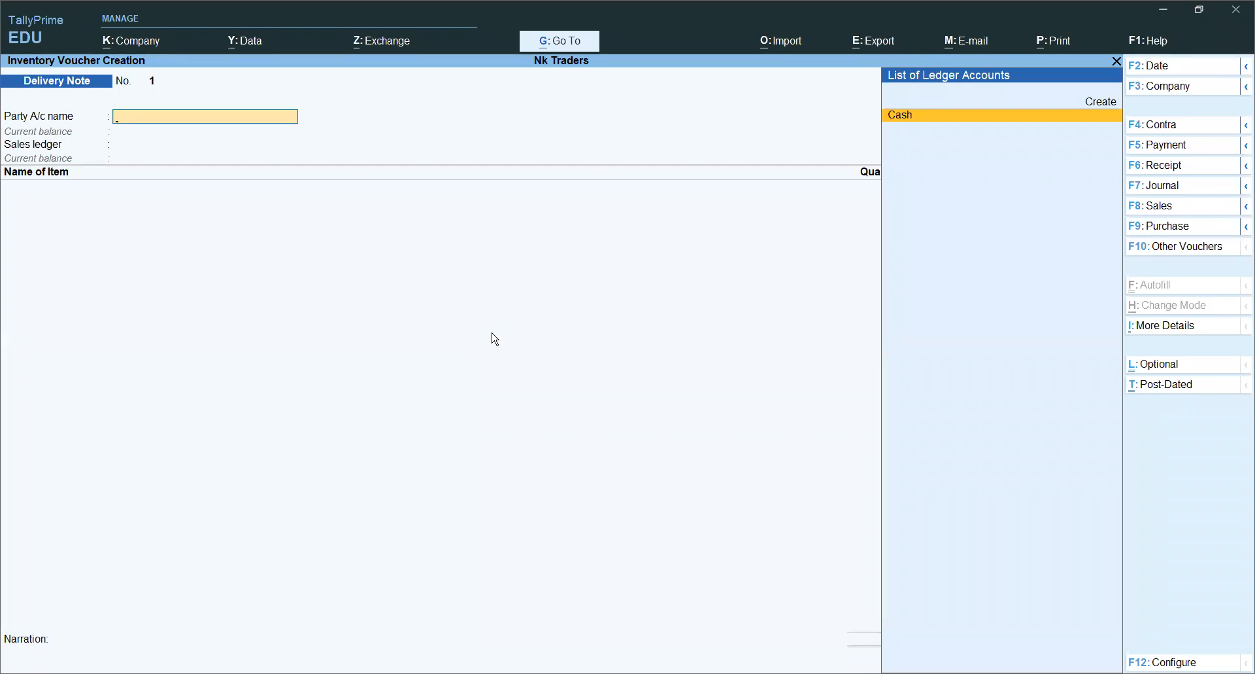
# Switch to the Purchase Order voucher and bring up the ledger list for its party account name
pyautogui.click(1246, 226)
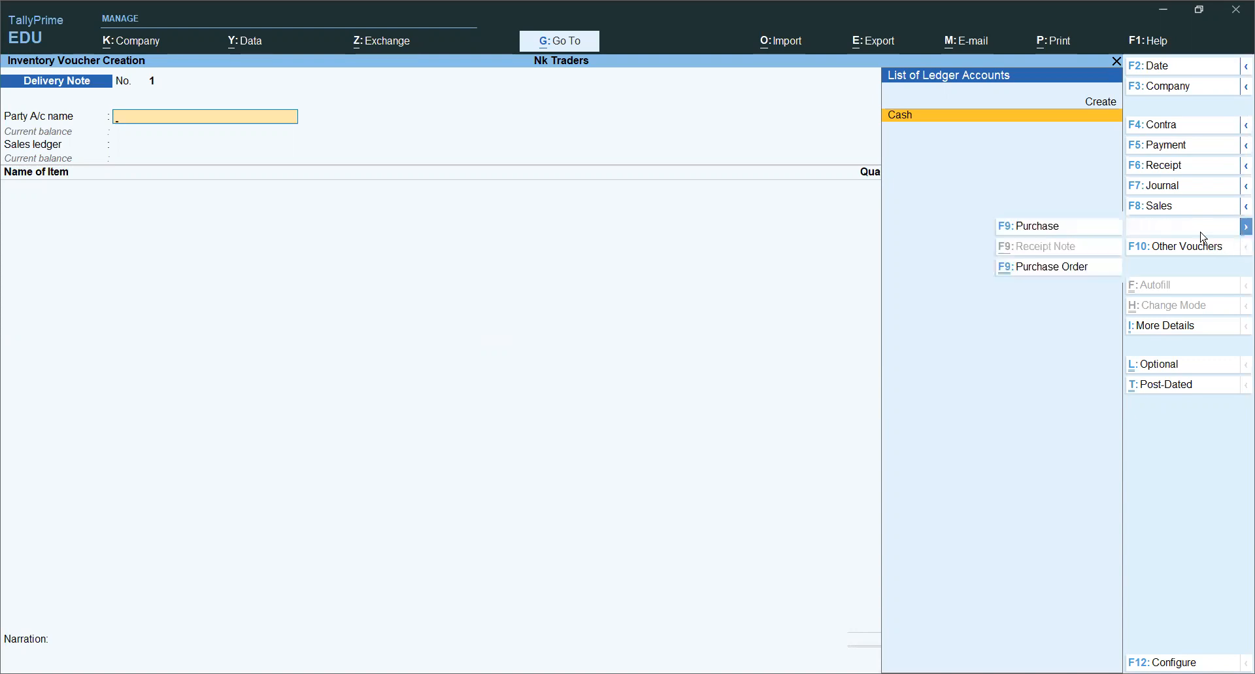
pyautogui.click(1088, 267)
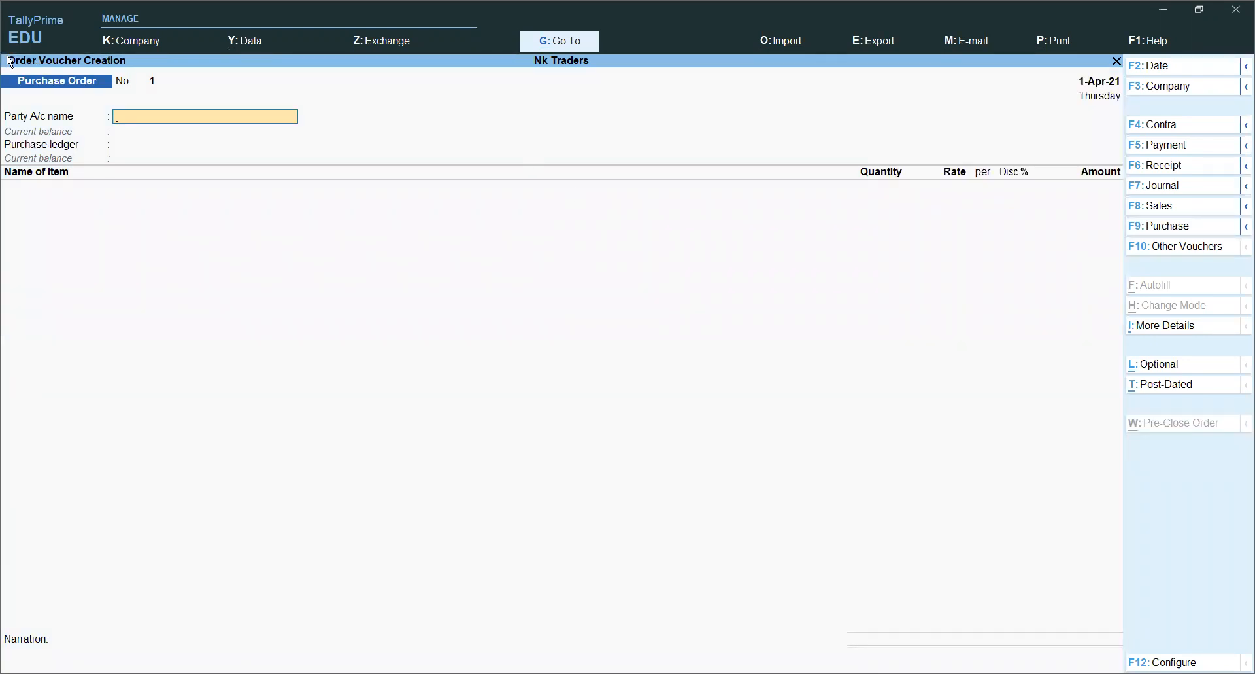
pyautogui.press('Return')
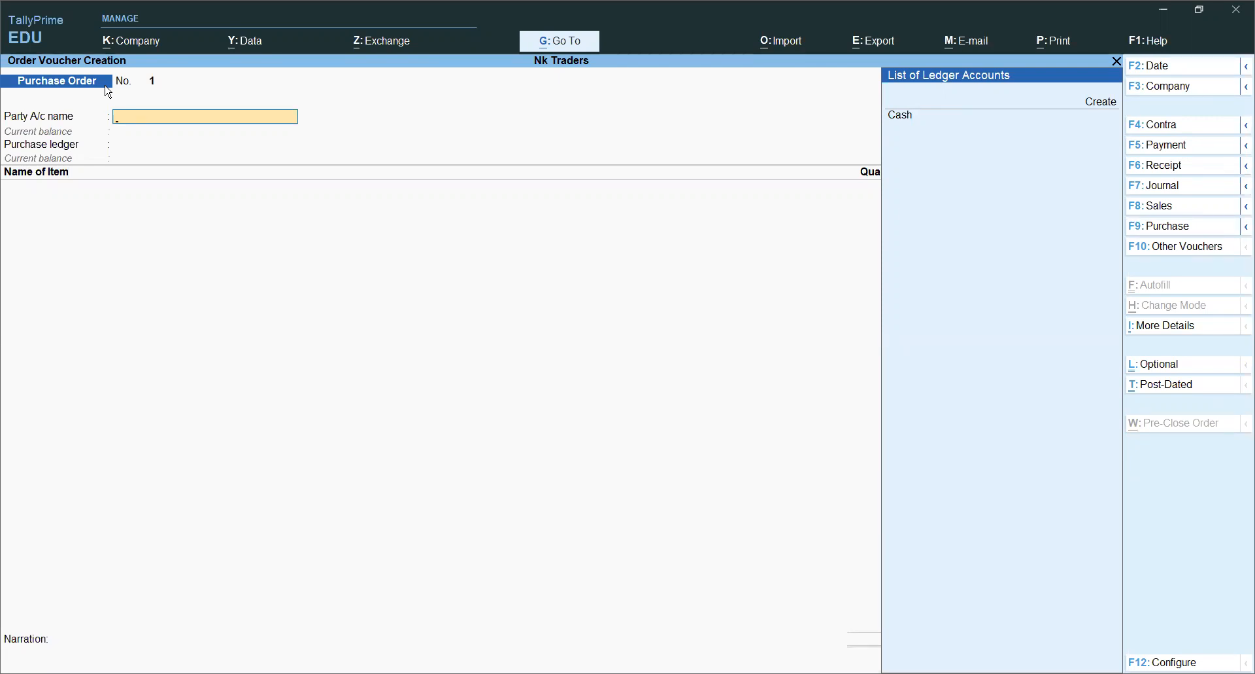
# Create a party ledger named Birla under Sundry Creditors from within the purchase order
pyautogui.hotkey('alt', 'c')
pyautogui.write('Cu')
pyautogui.press('BackSpace')
pyautogui.press('BackSpace')
pyautogui.press('BackSpace')
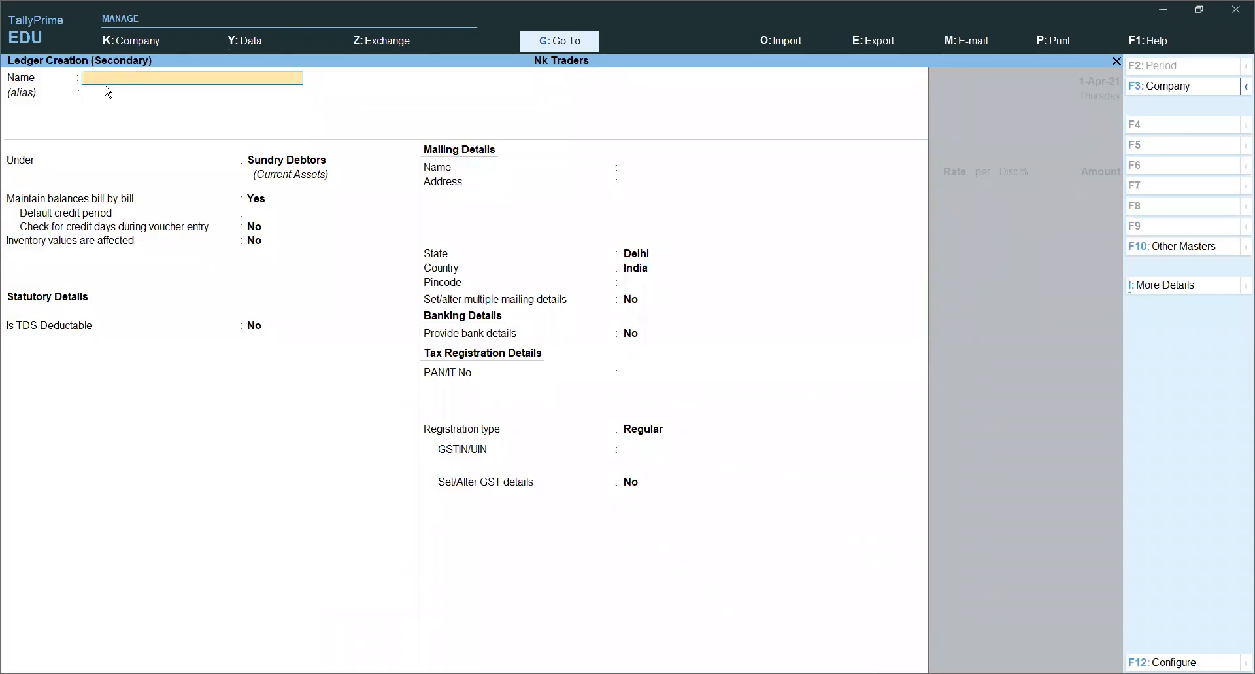
pyautogui.write('Birla')
pyautogui.press('Return')
pyautogui.write('Sun')
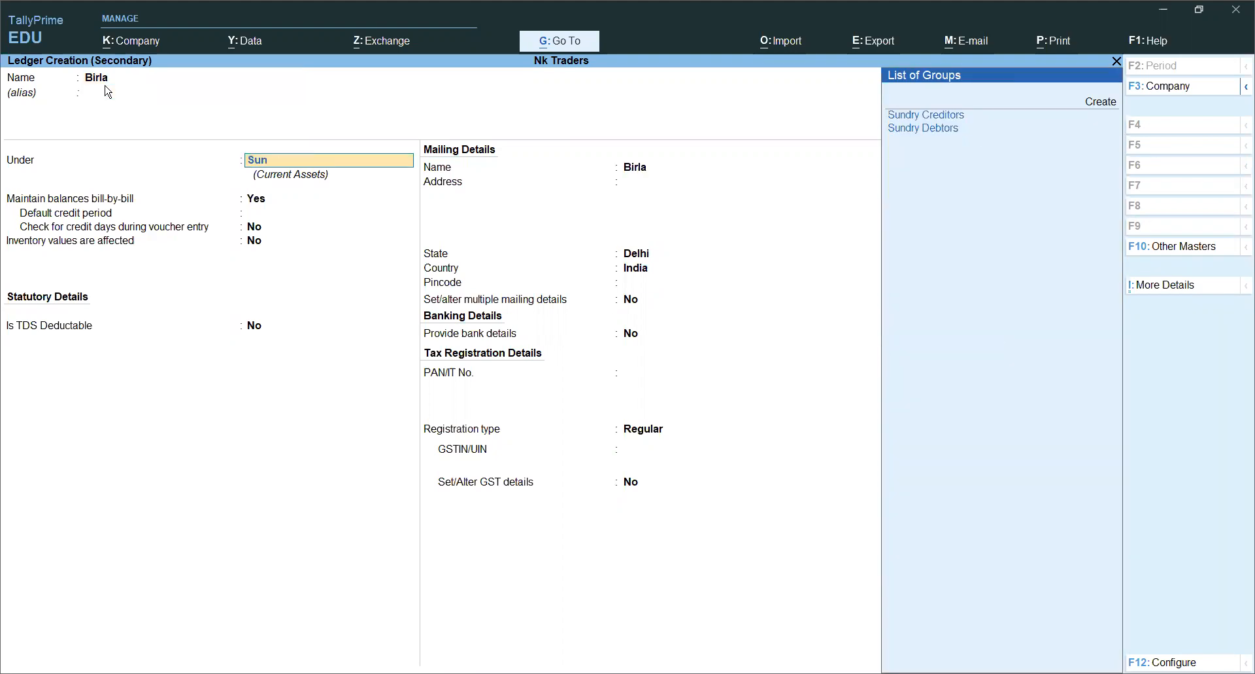
pyautogui.press('Return')
pyautogui.press('Return')
pyautogui.press('Return')
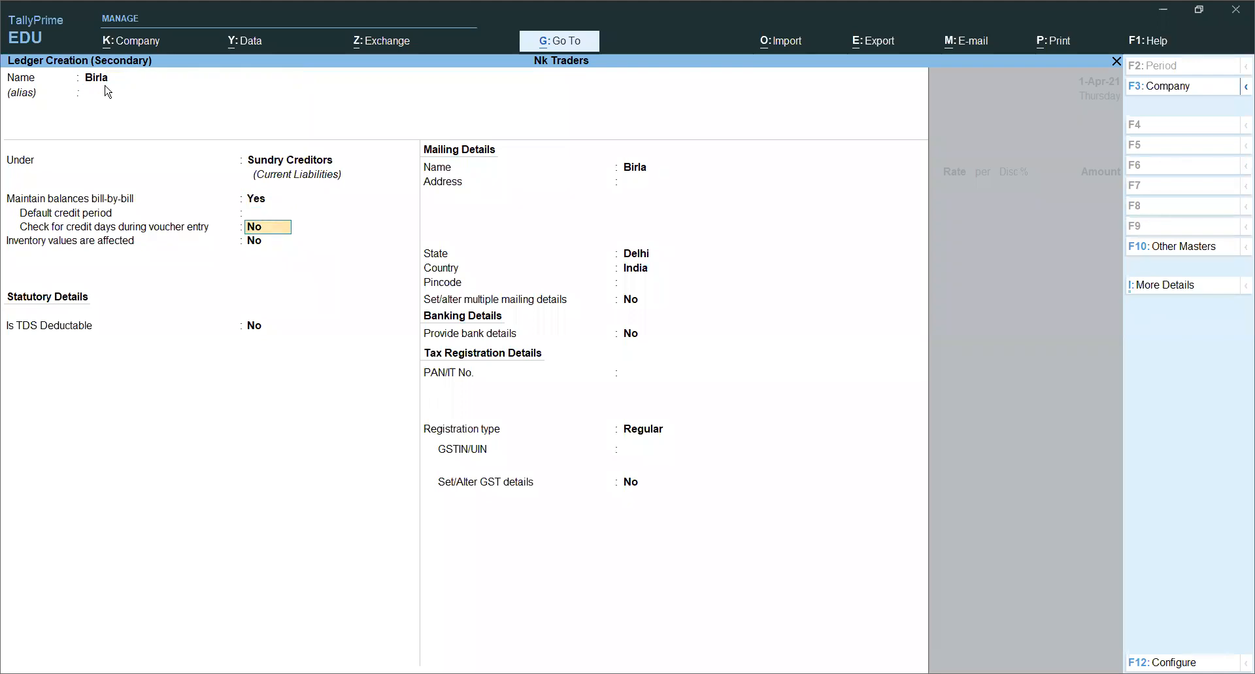
# Keep the default mailing, banking and tax details of the Birla ledger, leave its GSTIN empty and save the ledger
pyautogui.press('Up')
pyautogui.press('Up')
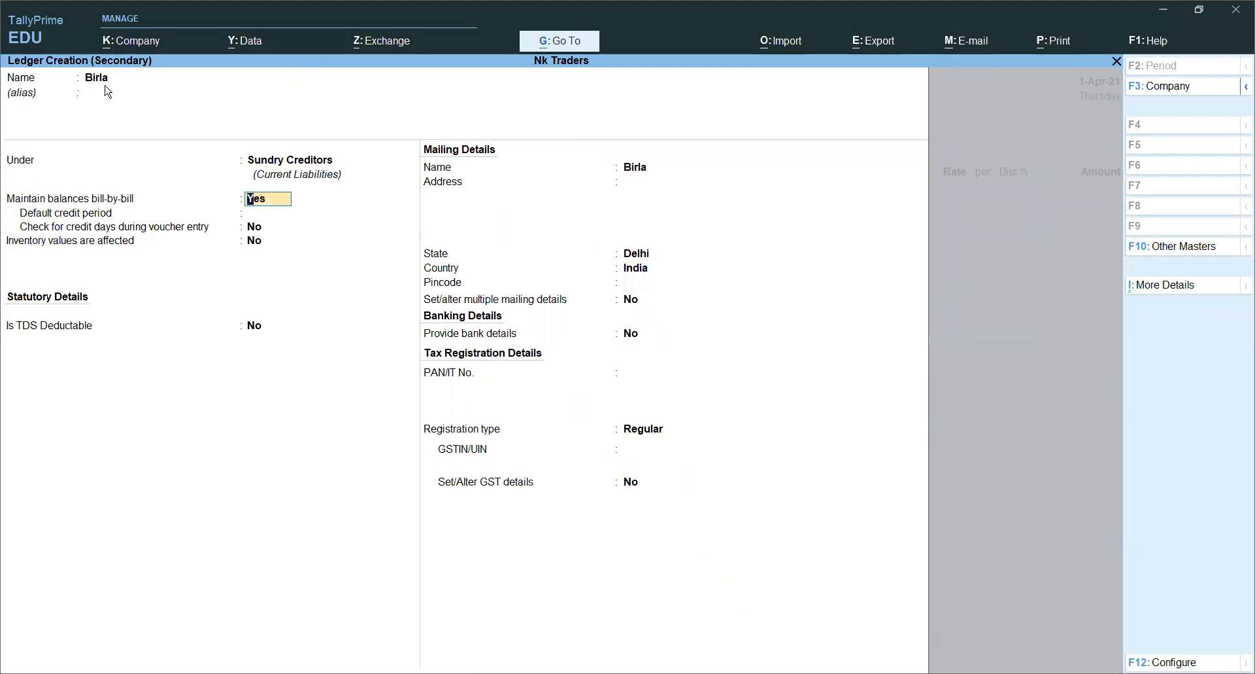
pyautogui.press('Return')
pyautogui.press('Return')
pyautogui.press('Return')
pyautogui.press('Return')
pyautogui.press('Return')
pyautogui.press('Return')
pyautogui.press('Return')
pyautogui.press('Return')
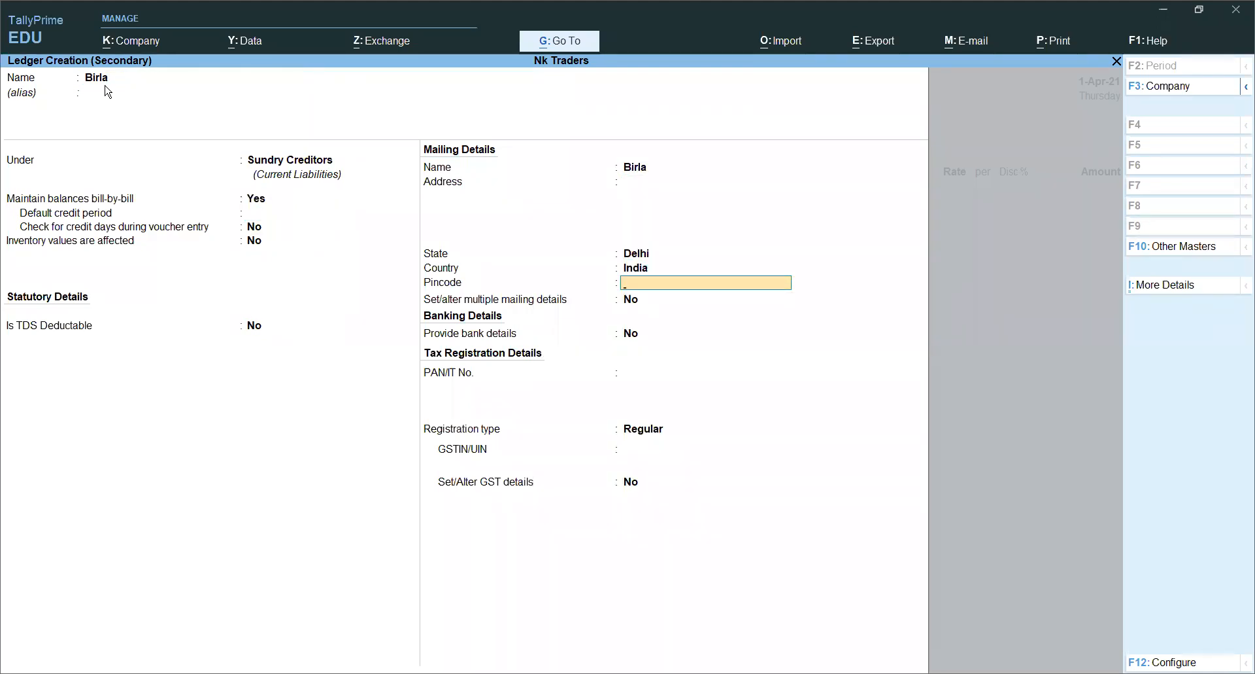
pyautogui.press('Return')
pyautogui.press('Return')
pyautogui.press('Return')
pyautogui.press('Return')
pyautogui.press('Return')
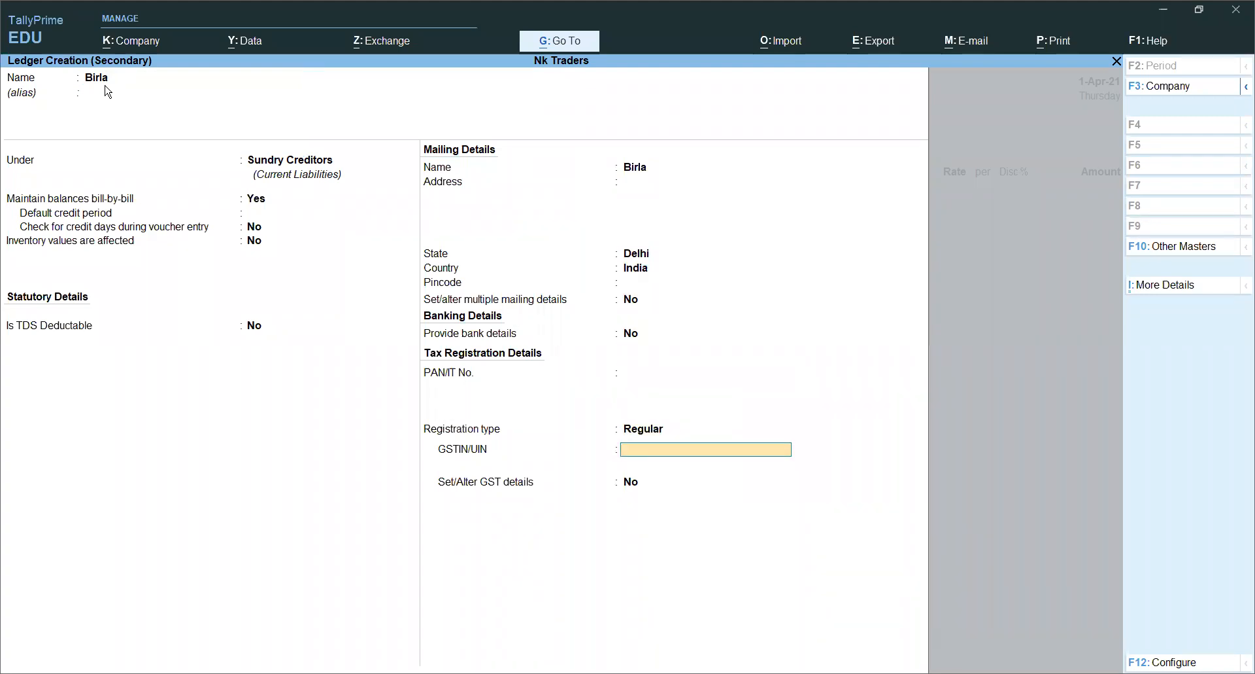
pyautogui.press('Return')
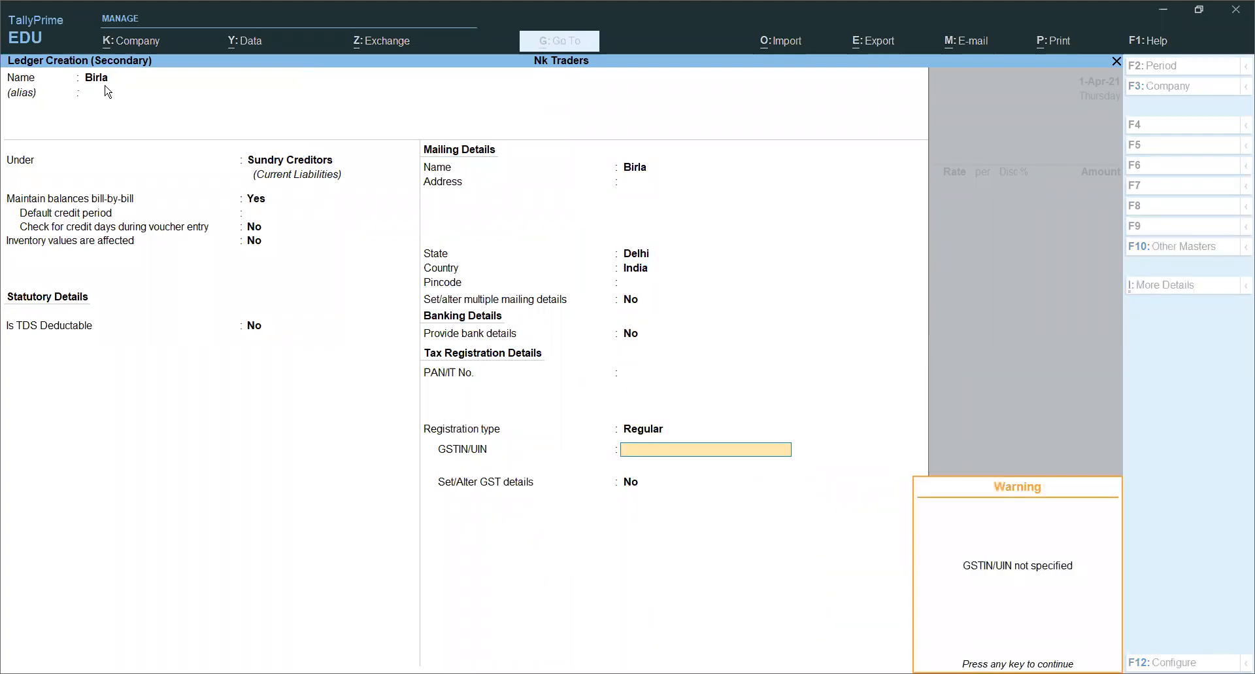
pyautogui.press('Return')
pyautogui.press('Return')
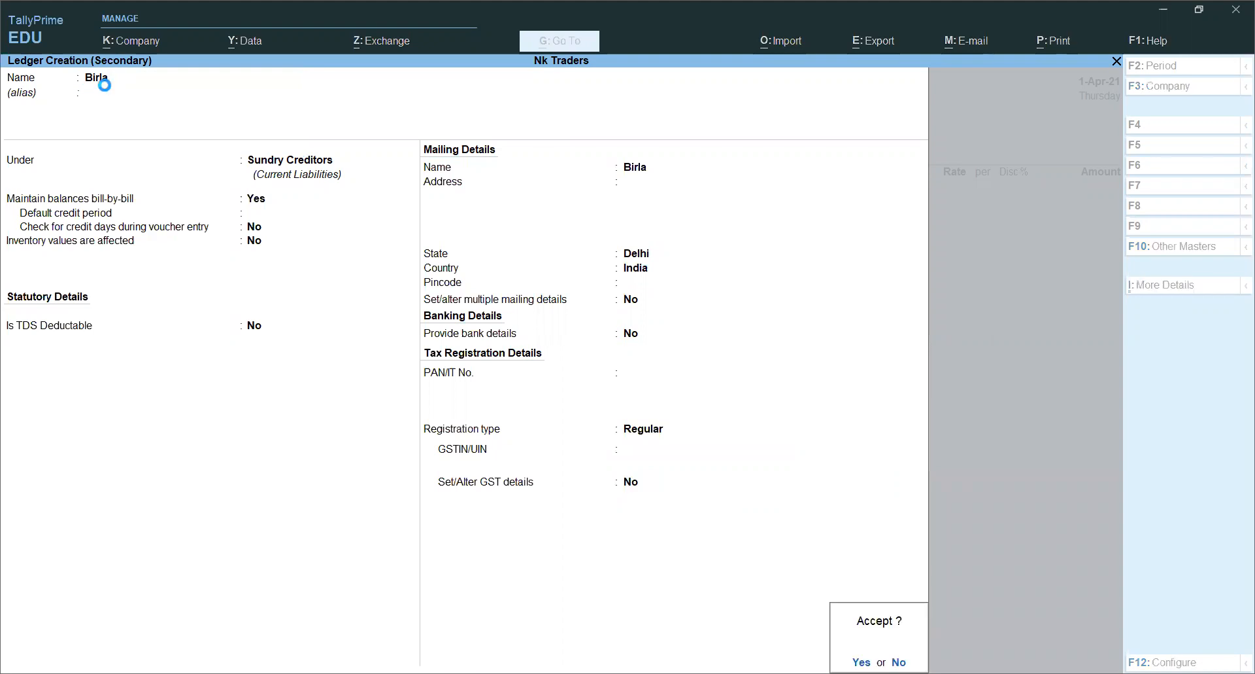
pyautogui.press('Return')
# Accept the purchase order's party, order and receipt details for Birla without filling in anything further
pyautogui.press('Return')
pyautogui.press('Return')
pyautogui.press('Return')
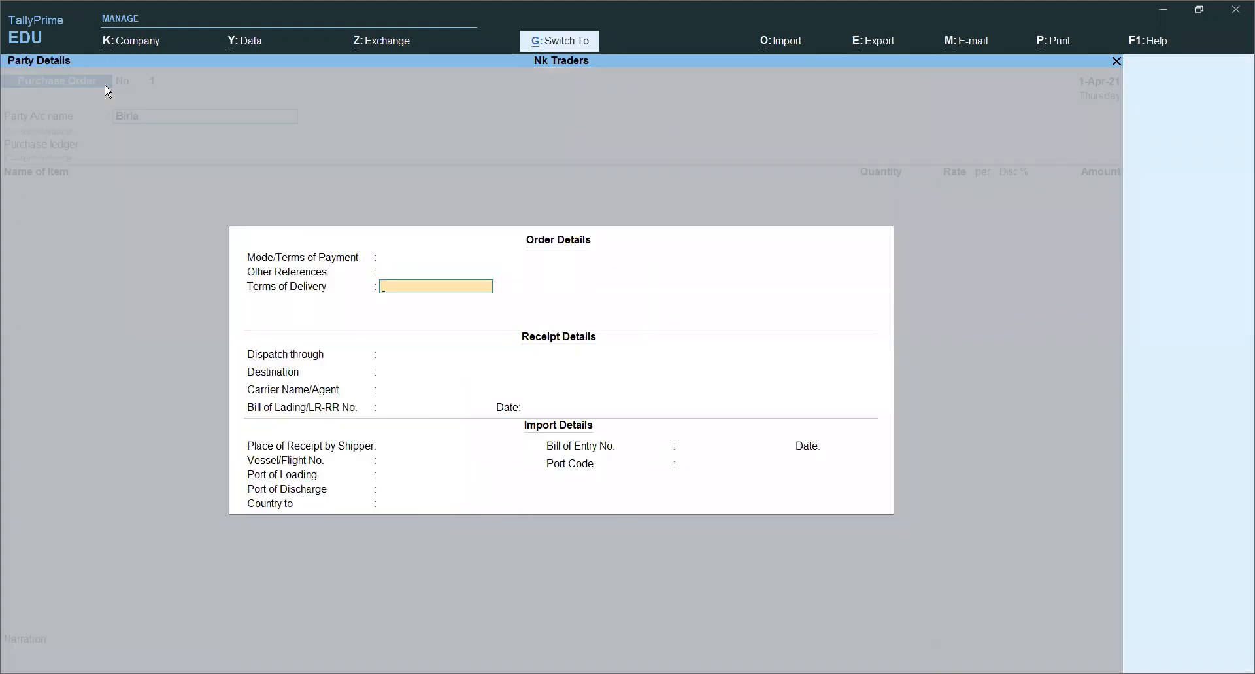
pyautogui.hotkey('ctrl', 'a')
pyautogui.hotkey('ctrl', 'a')
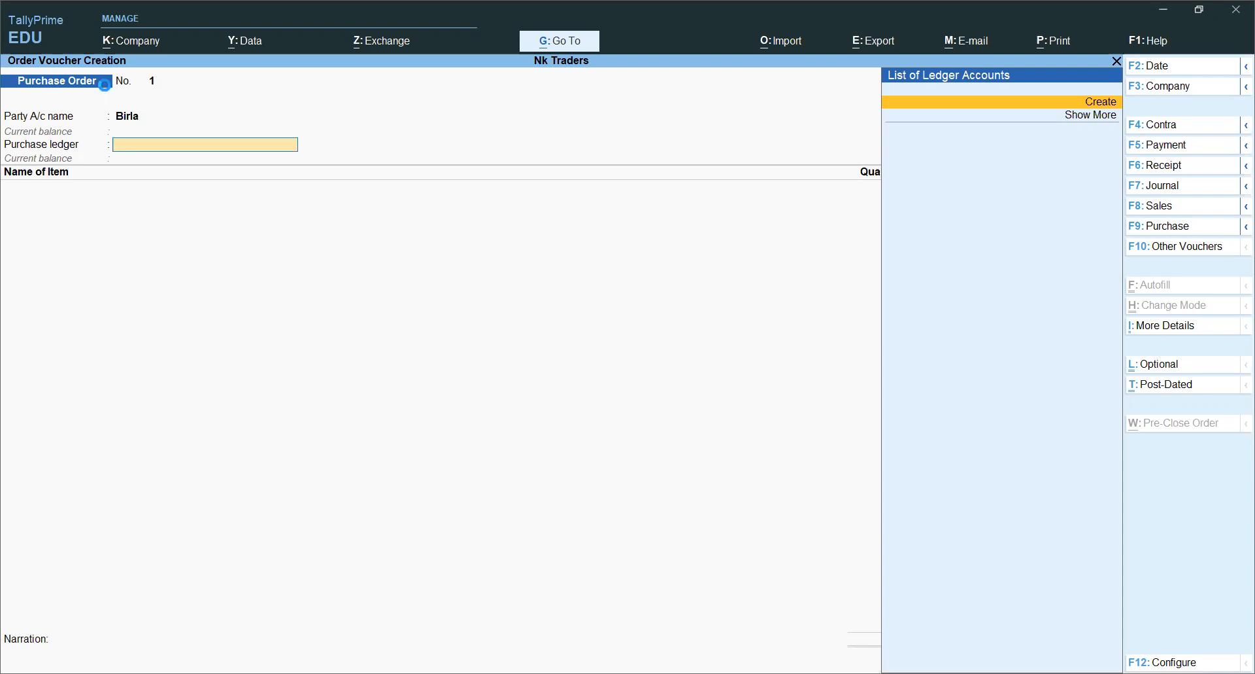
# Create a ledger named Purchase under Purchase Accounts and use it as the purchase order's purchase ledger
pyautogui.hotkey('alt', 'c')
pyautogui.write('Purchase')
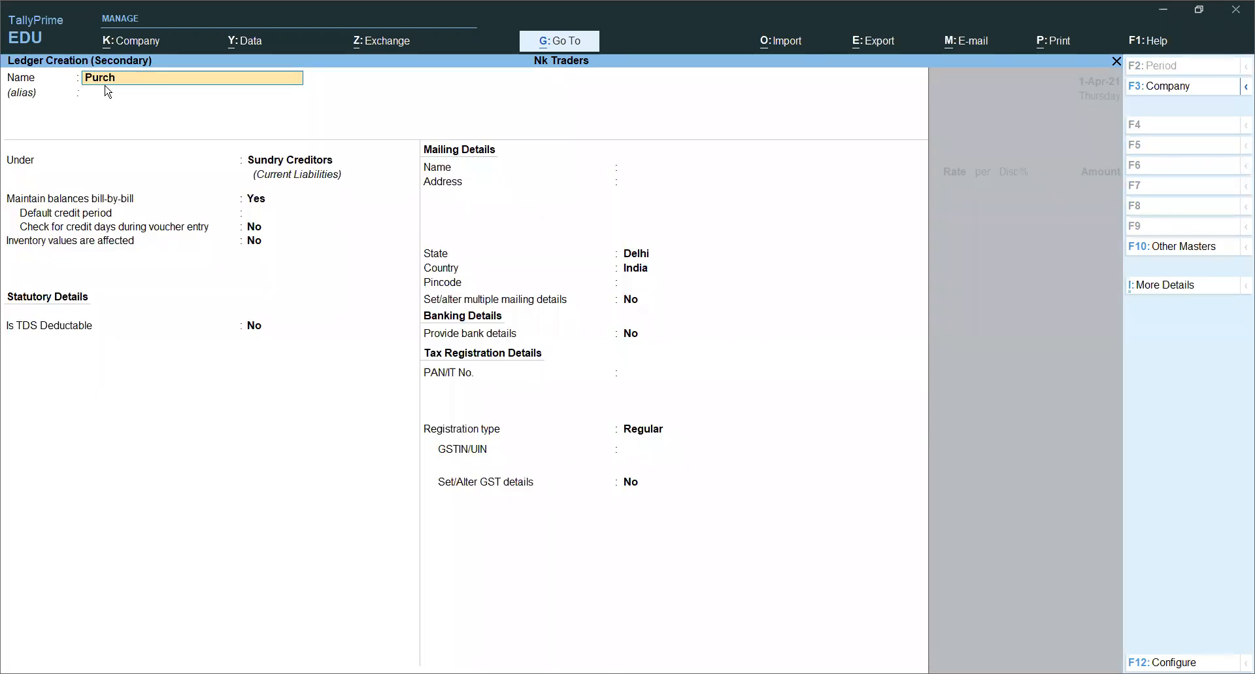
pyautogui.press('Return')
pyautogui.press('Return')
pyautogui.write('Pu')
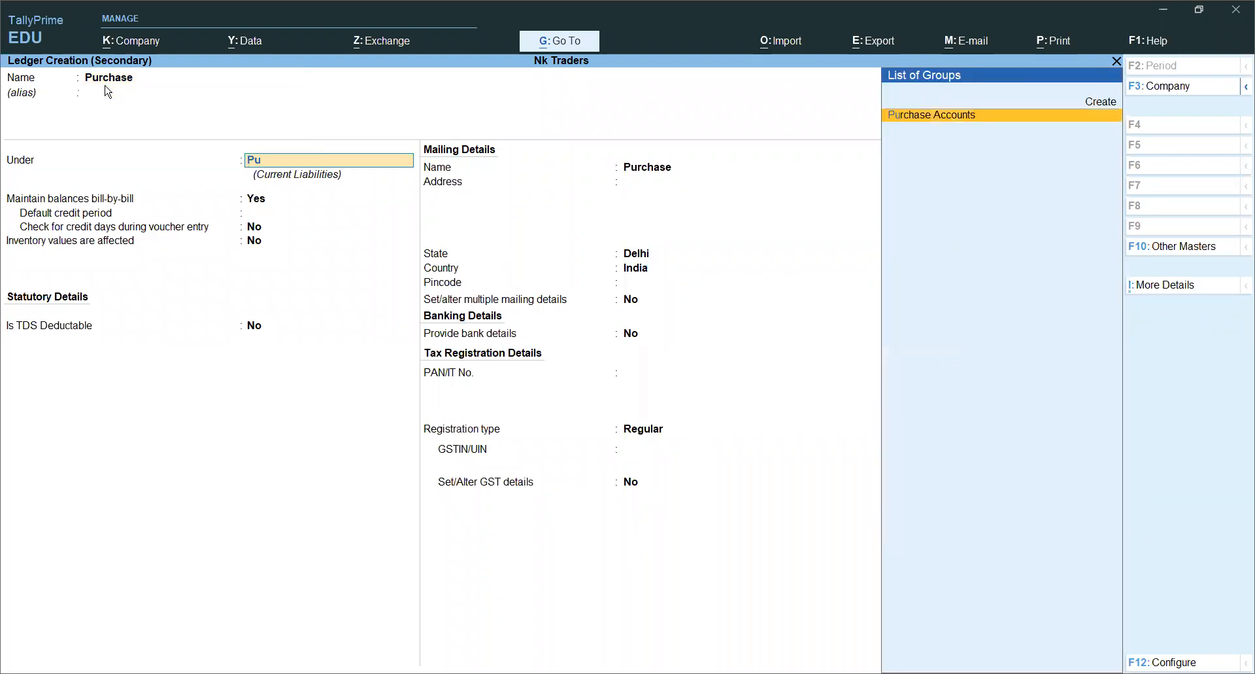
pyautogui.press('Return')
pyautogui.press('n')
pyautogui.hotkey('ctrl', 'a')
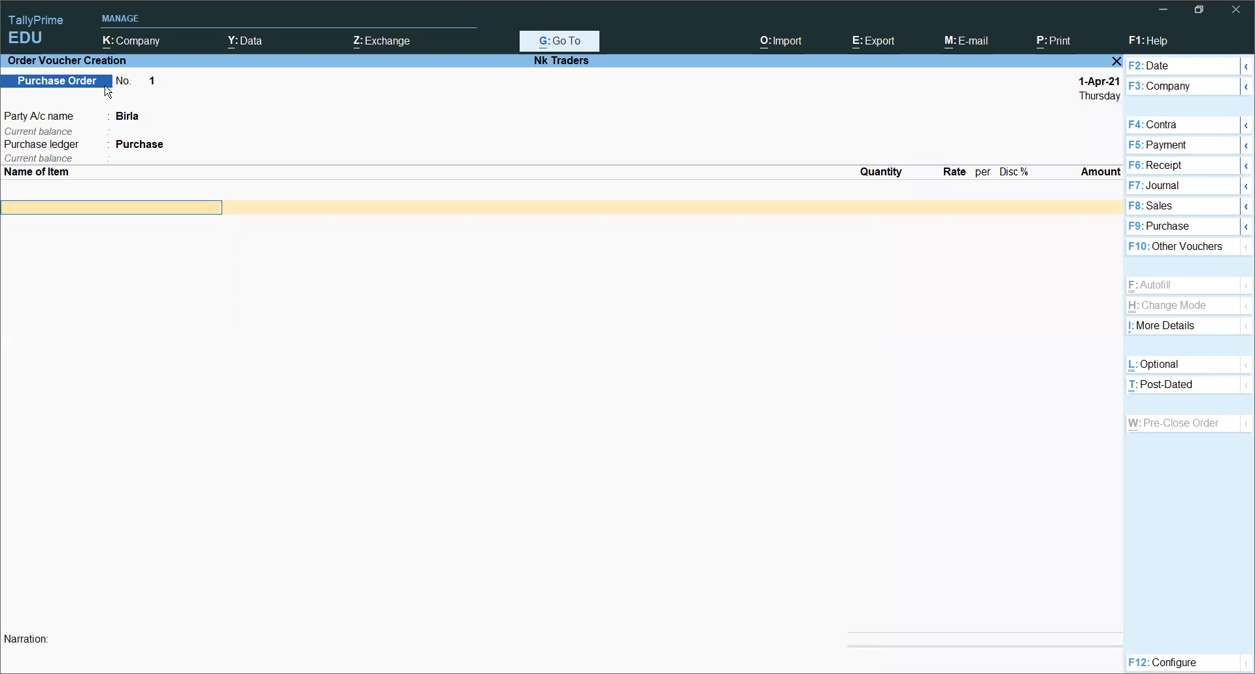
# Create a stock item named Iron under Primary from within the purchase order, with a new simple unit pcs
pyautogui.hotkey('alt', 'c')
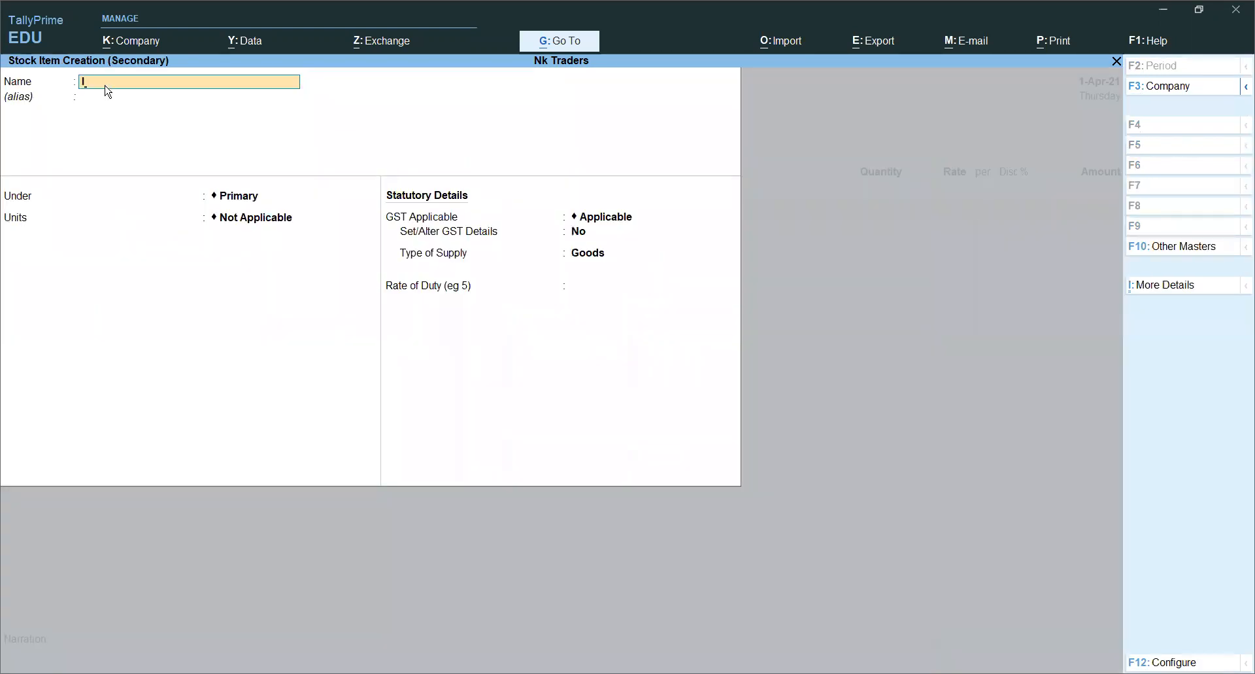
pyautogui.write('Iron')
pyautogui.press('Return')
pyautogui.press('Return')
pyautogui.press('Return')
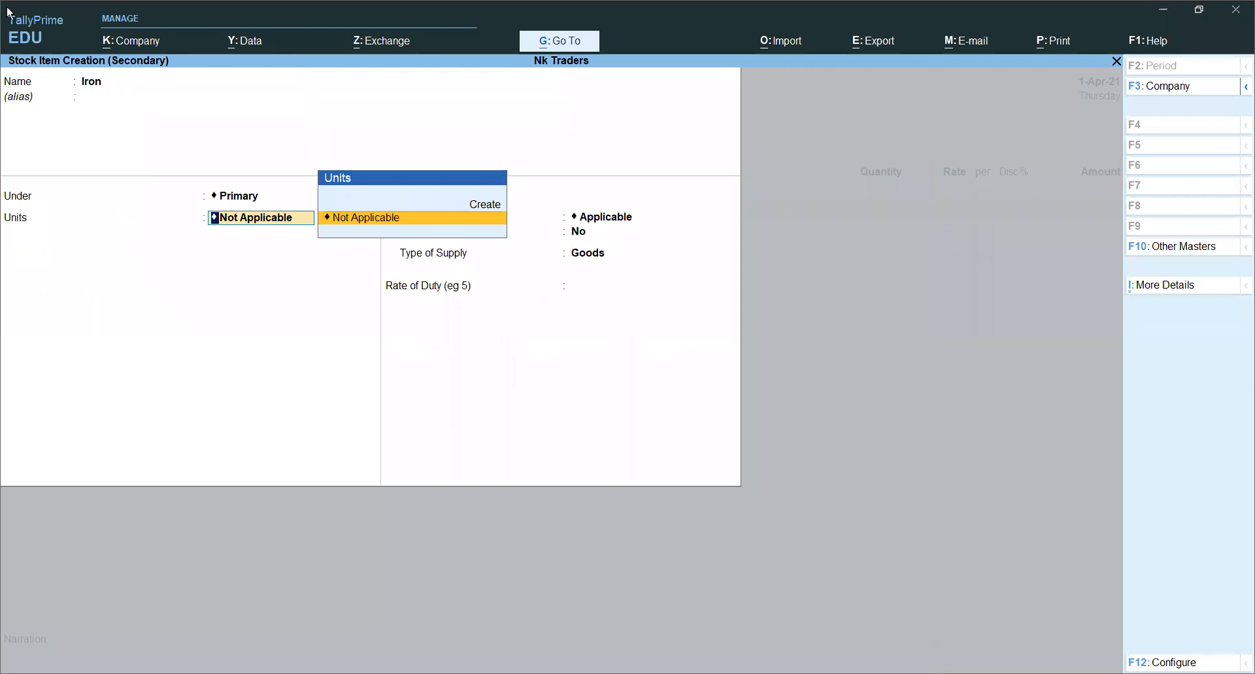
pyautogui.hotkey('alt', 'c')
pyautogui.write('pcs')
pyautogui.press('Return')
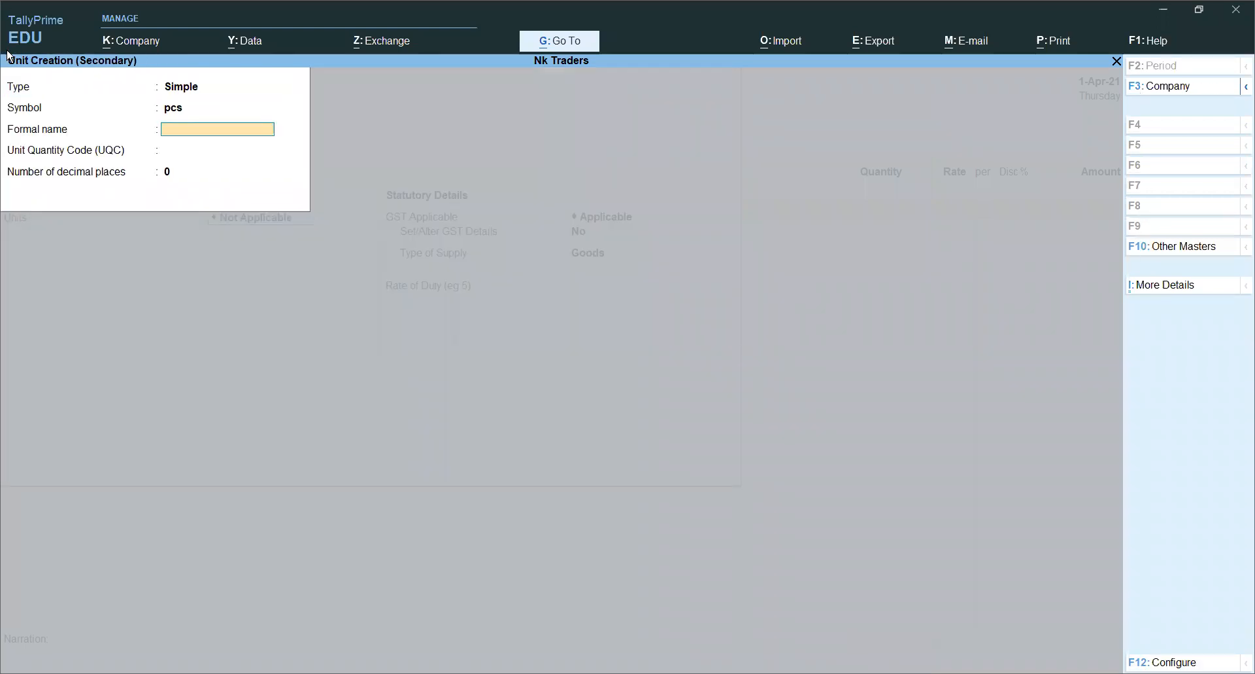
pyautogui.hotkey('ctrl', 'a')
pyautogui.press('Return')
pyautogui.hotkey('ctrl', 'a')
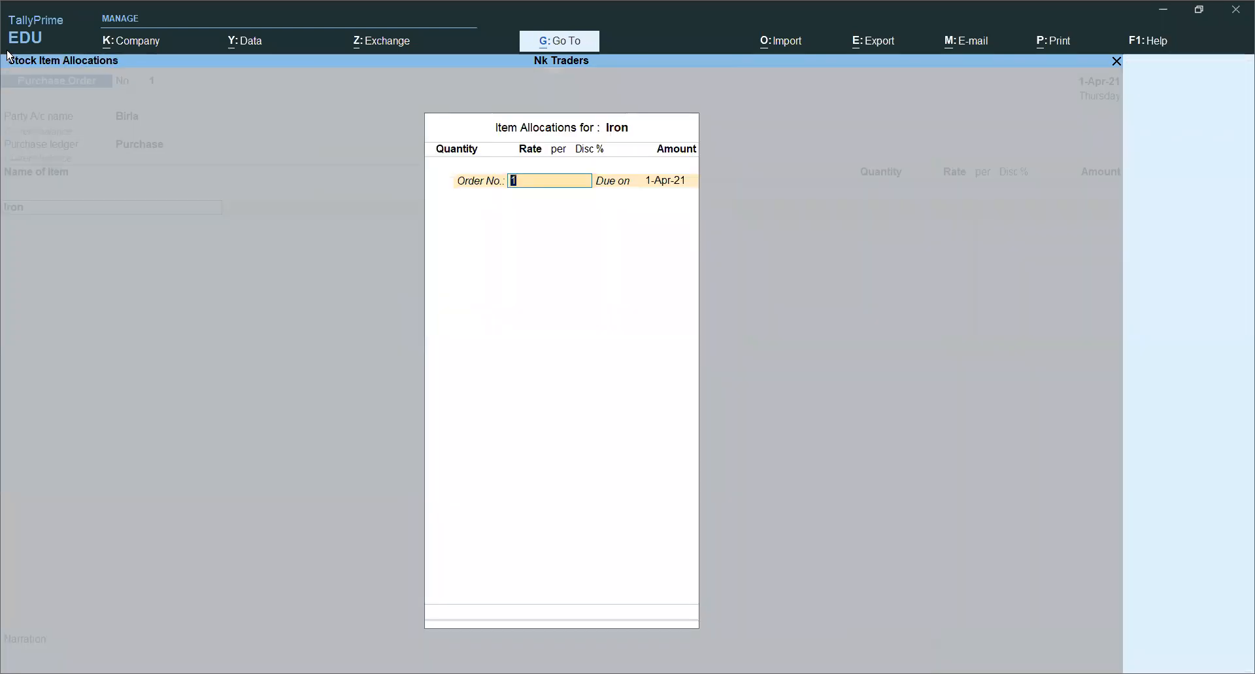
# Allocate 10 pcs of Iron to order number 1, due on 1-Apr-21, leaving the rate and amount empty
pyautogui.press('Return')
pyautogui.press('Return')
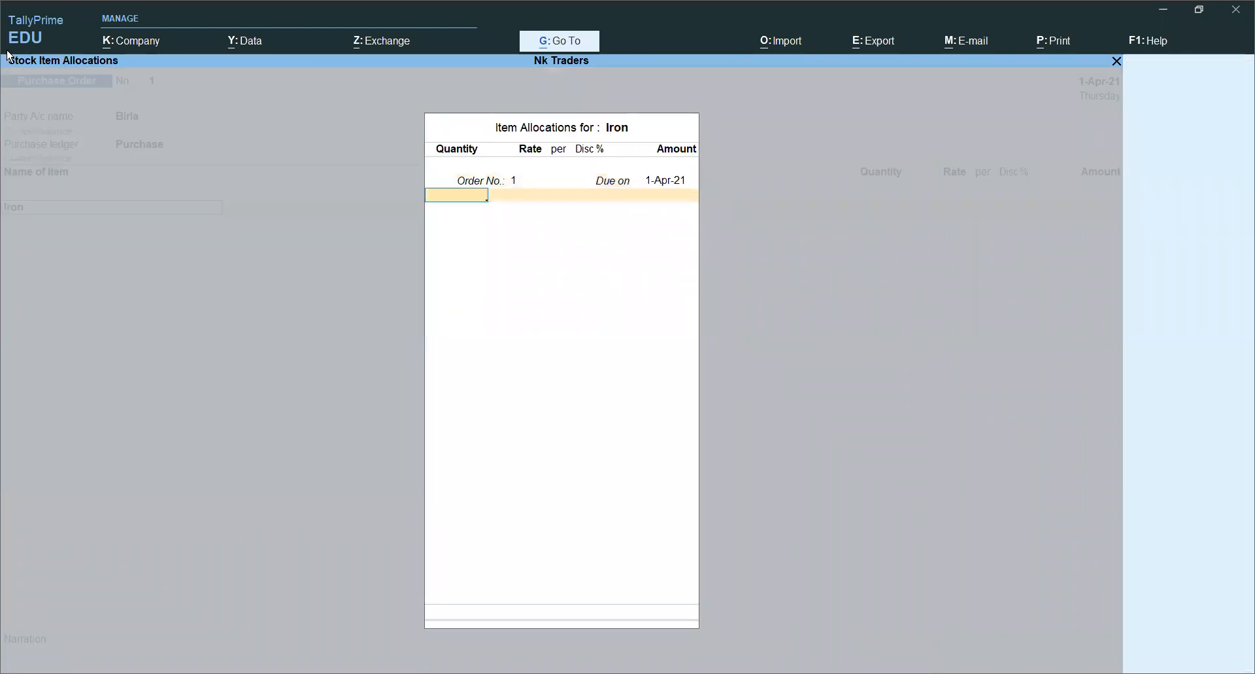
pyautogui.write('10')
pyautogui.press('Return')
pyautogui.press('Return')
pyautogui.press('Return')
pyautogui.press('Return')
pyautogui.press('Return')
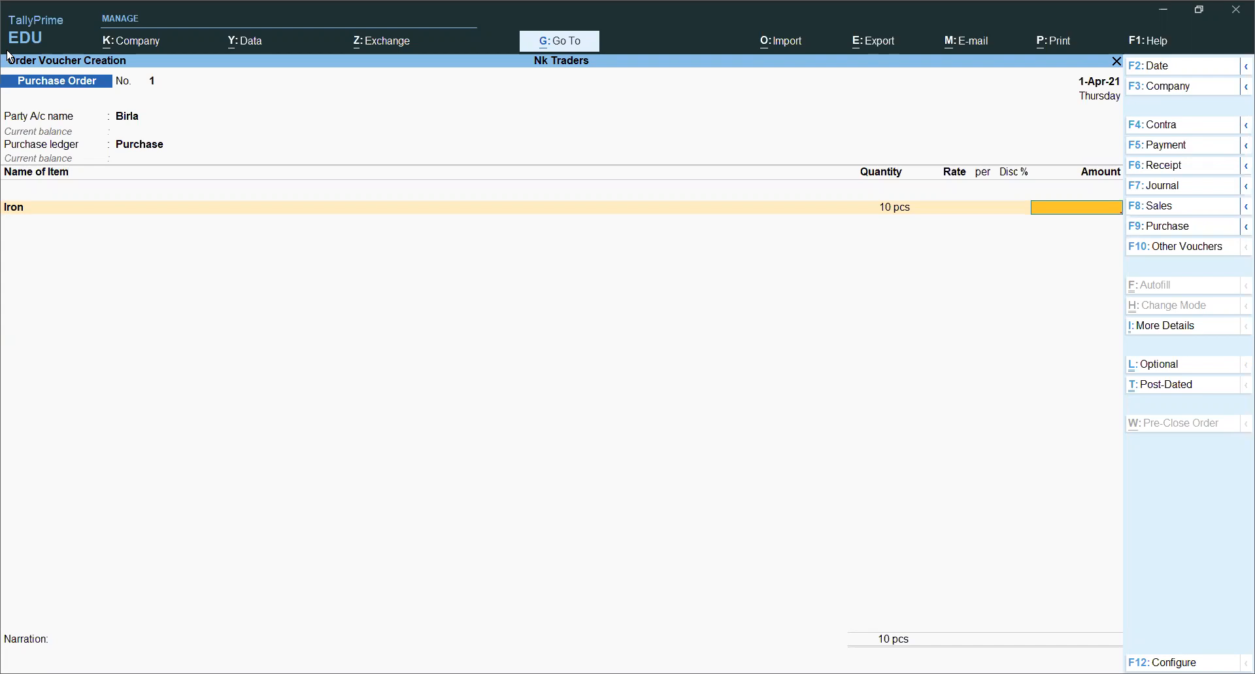
pyautogui.press('Return')
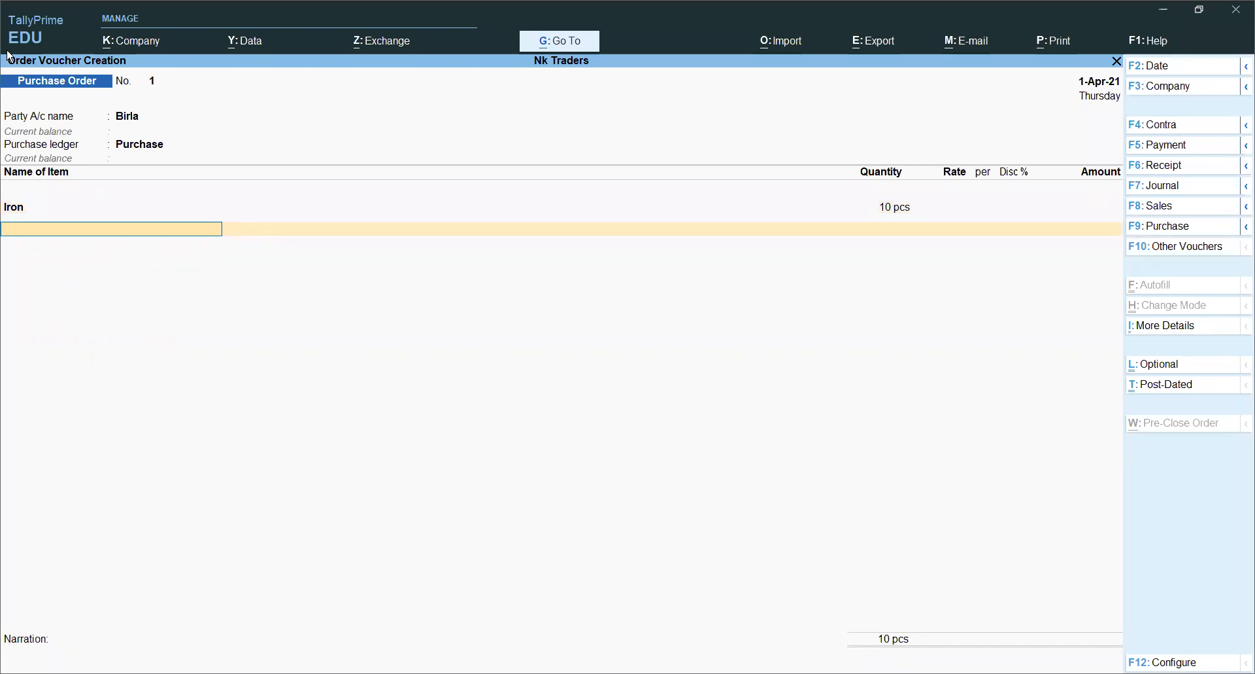
# End the item list, leave the narration empty and try to save the purchase order without a rate
pyautogui.press('Return')
pyautogui.press('Return')
pyautogui.press('Return')
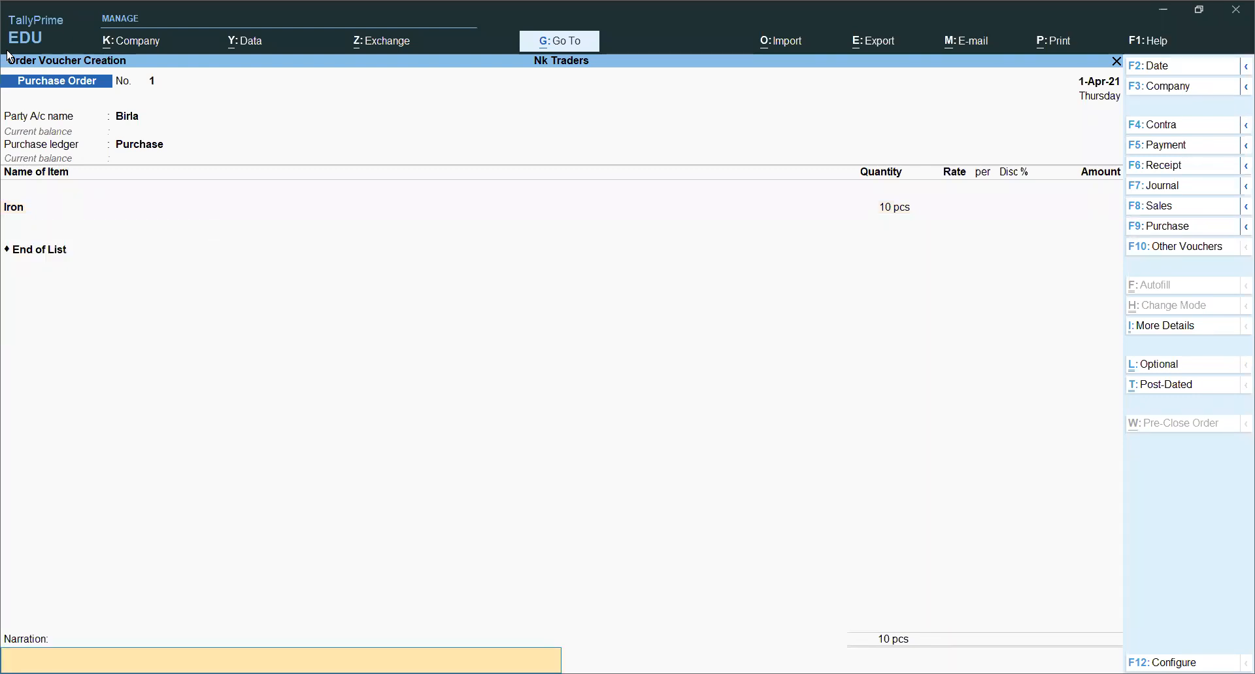
pyautogui.press('Return')
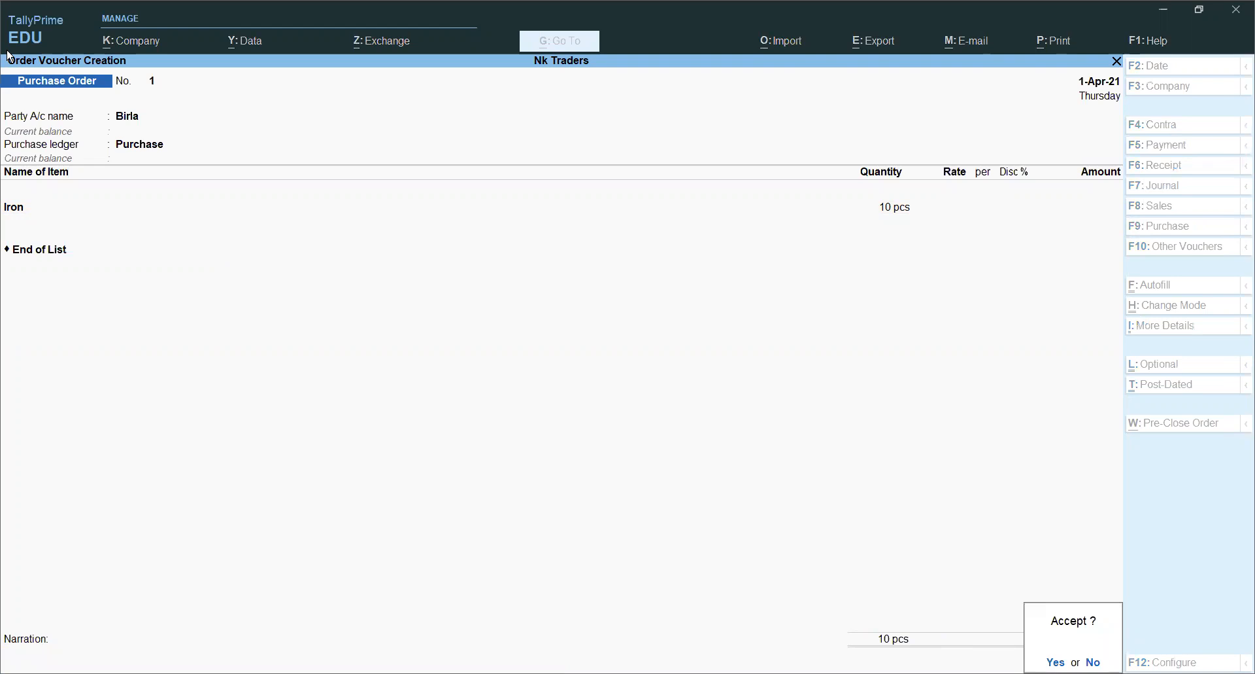
pyautogui.press('Return')
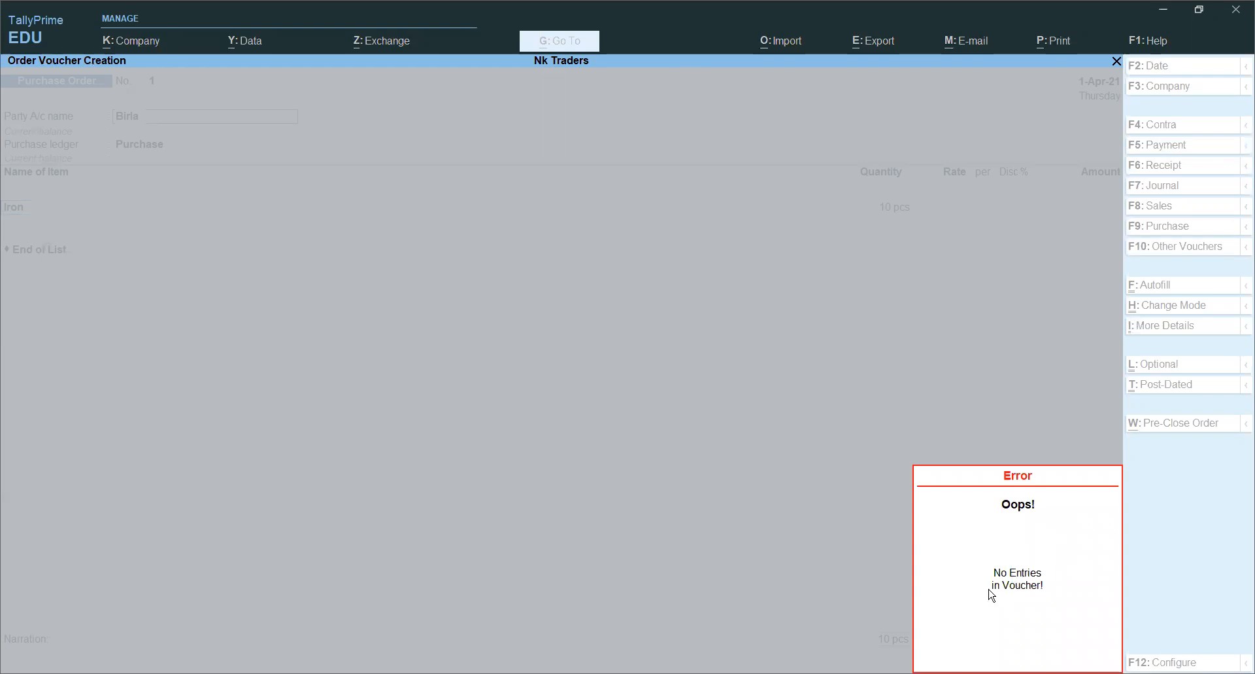
pyautogui.press('Return')
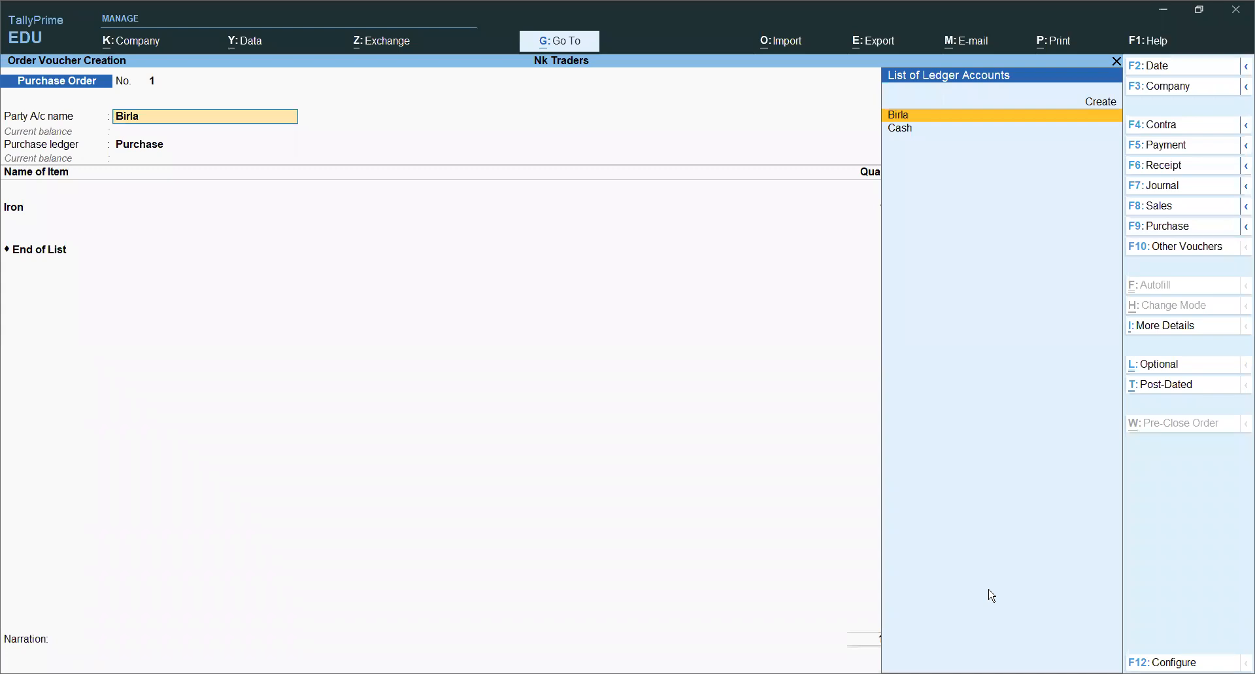
# Go through the Birla party details and the Iron allocation of the purchase order again, leaving the rate empty
pyautogui.press('Return')
pyautogui.hotkey('ctrl', 'a')
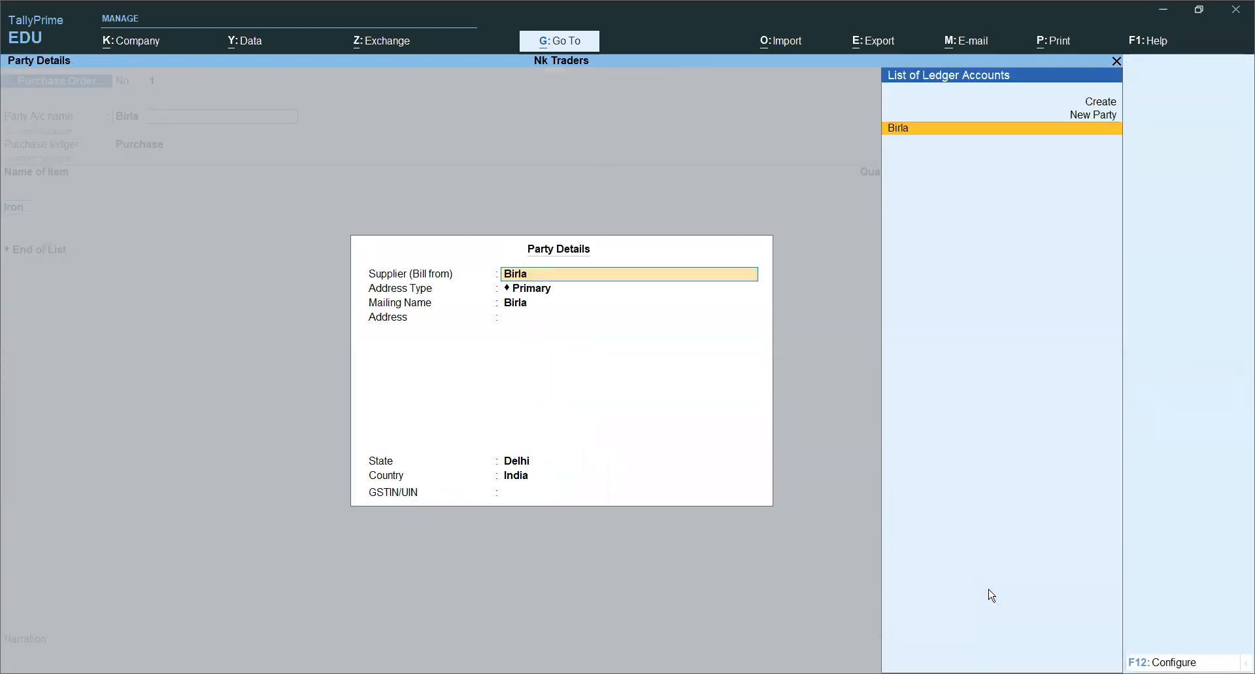
pyautogui.hotkey('ctrl', 'a')
pyautogui.press('Return')
pyautogui.press('Return')
pyautogui.press('Return')
pyautogui.press('Return')
pyautogui.press('Return')
pyautogui.press('Return')
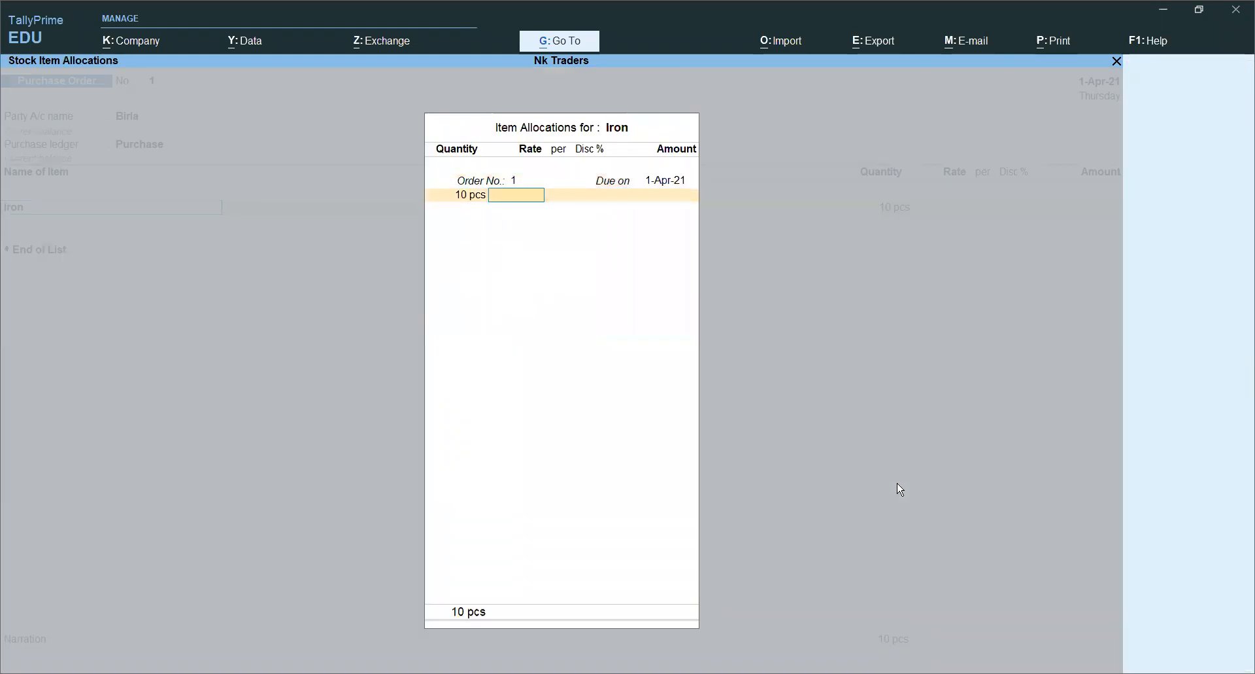
pyautogui.press('Return')
pyautogui.press('Return')
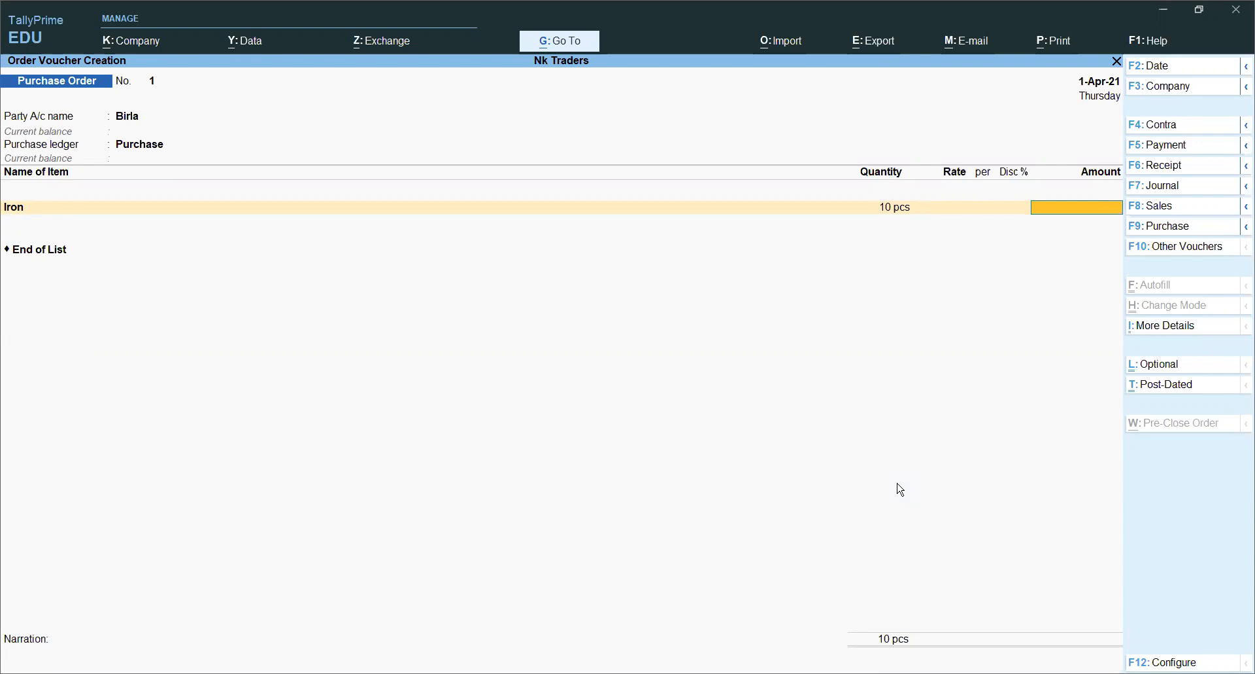
# Revisit the Iron item allocation and quit the purchase order without saving it
pyautogui.press('Up')
pyautogui.press('Return')
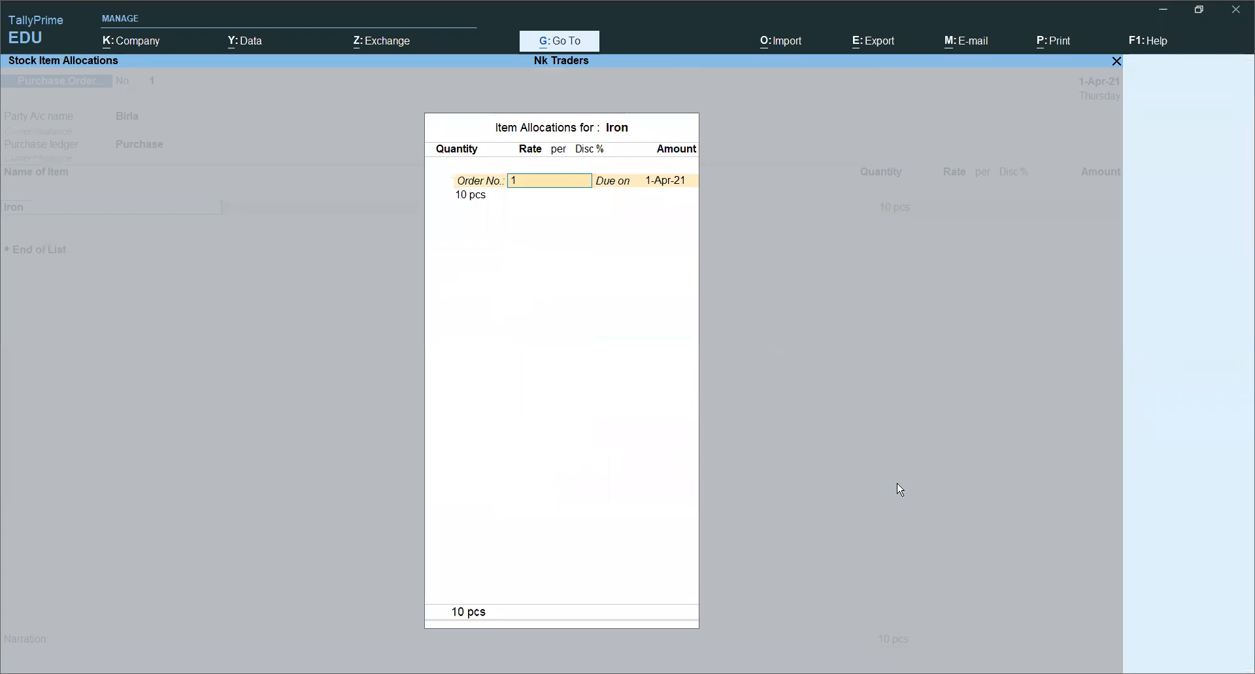
pyautogui.press('Return')
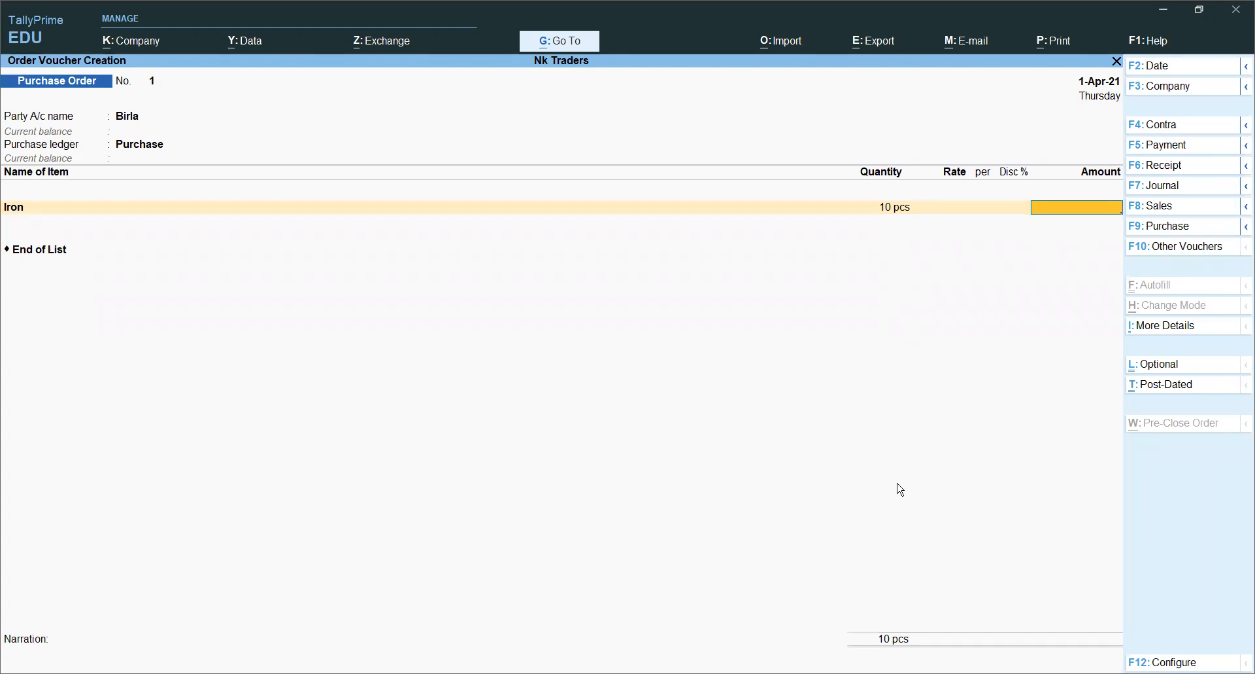
pyautogui.press('Escape')
pyautogui.press('y')
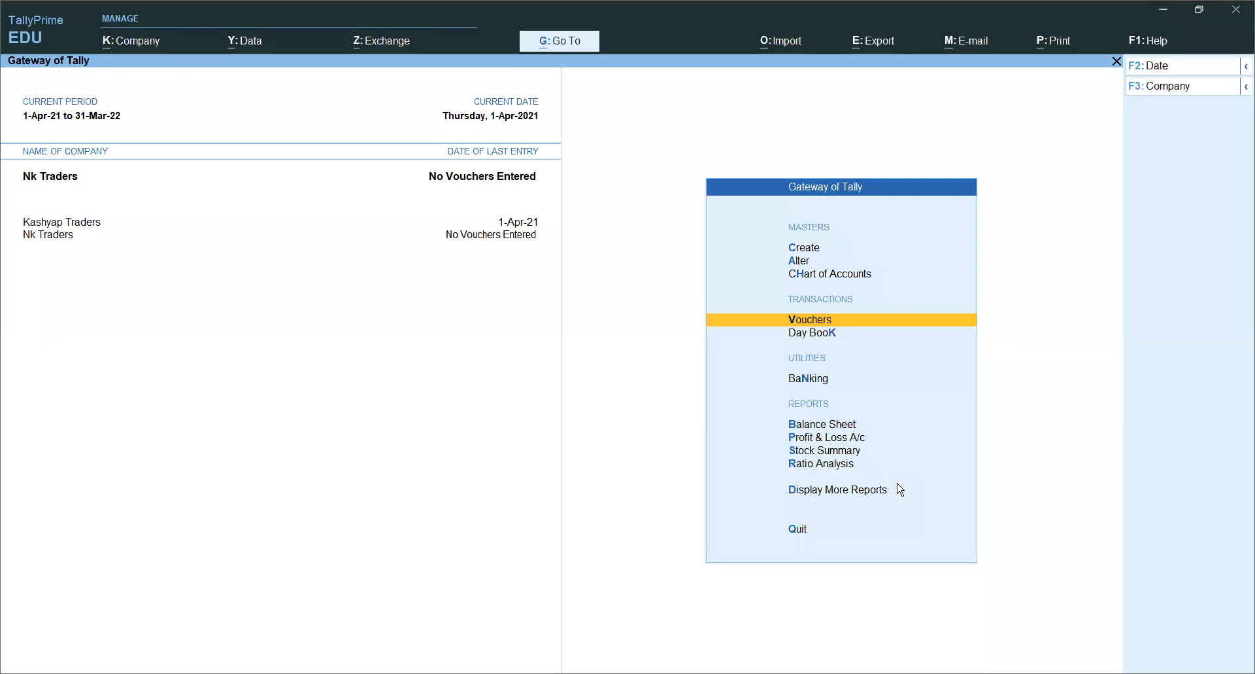
# Bring up the list of voucher types for master alteration
pyautogui.press('Up')
pyautogui.press('Up')
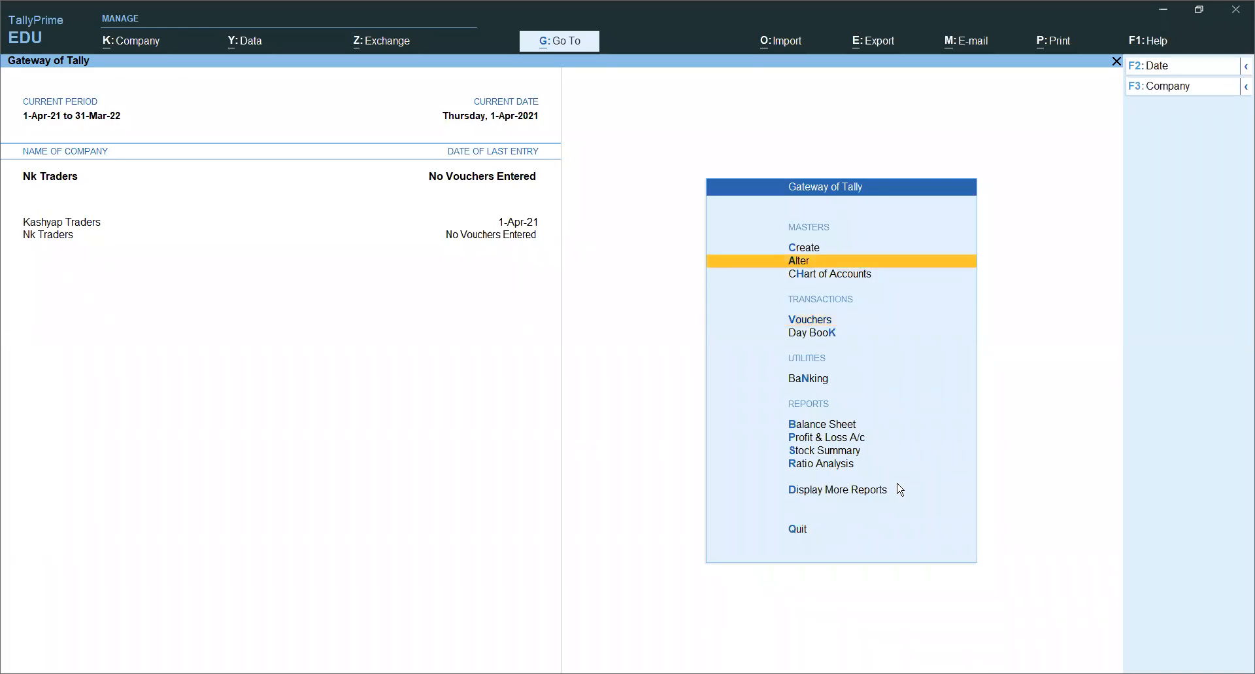
pyautogui.click(816, 266)
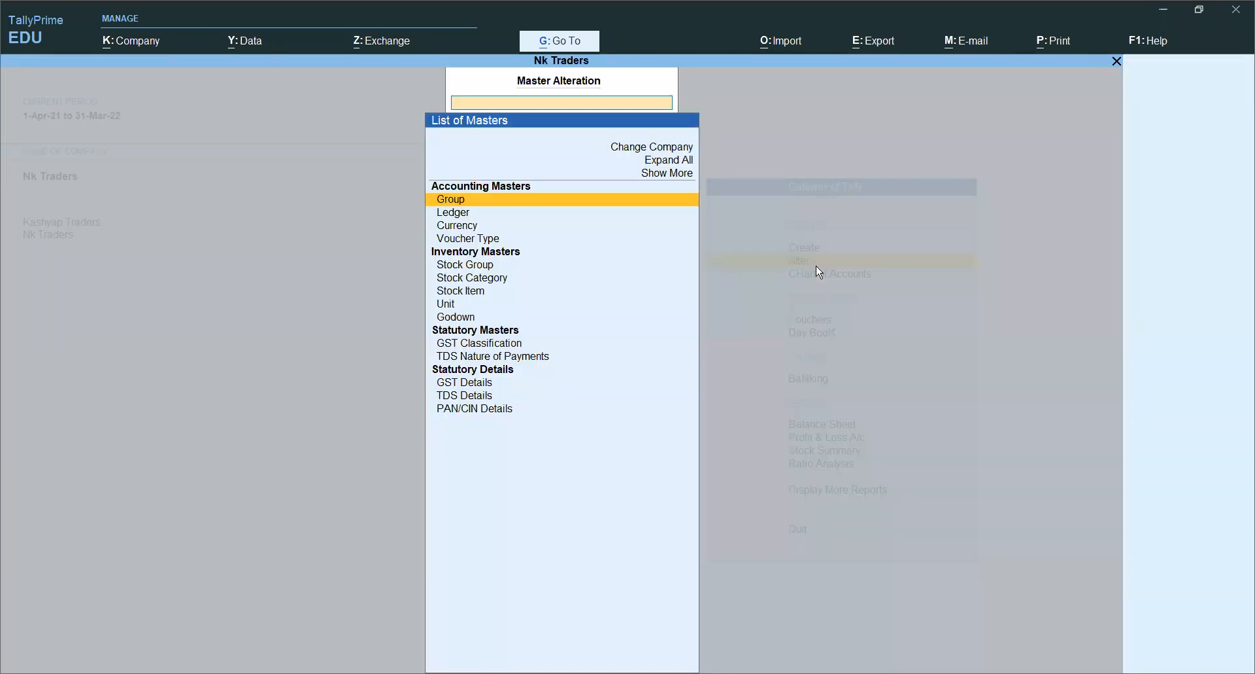
pyautogui.press('Down')
pyautogui.press('Down')
pyautogui.press('Down')
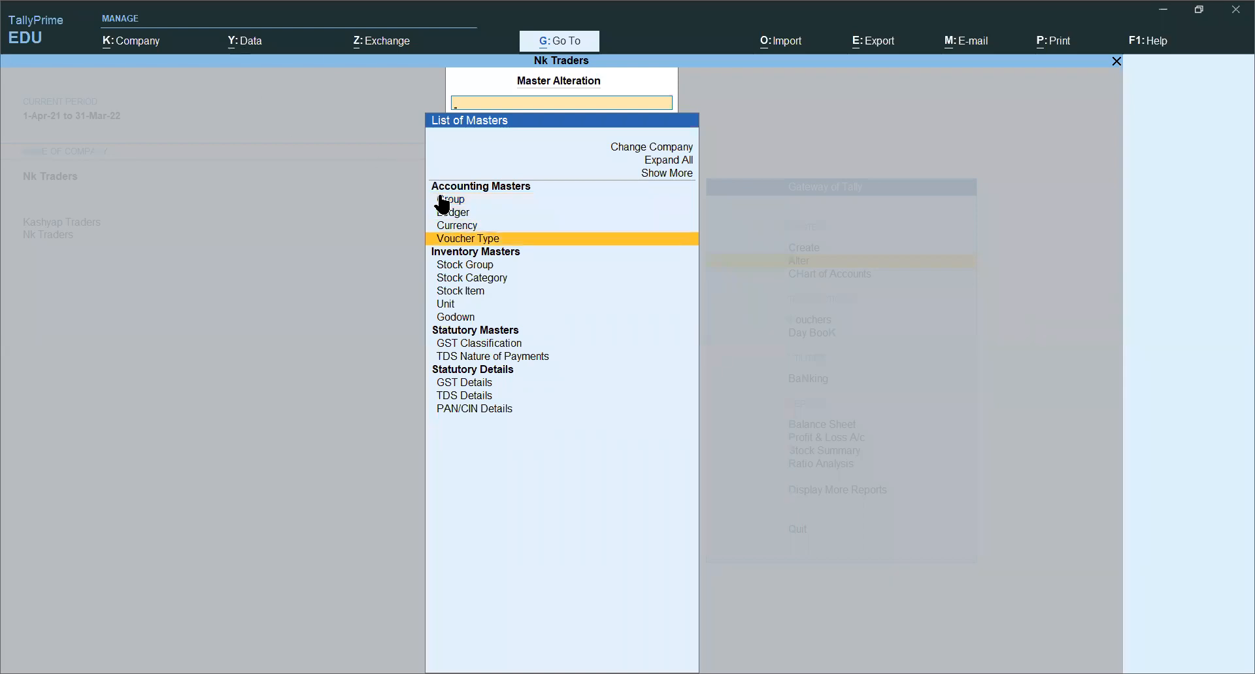
pyautogui.click(466, 240)
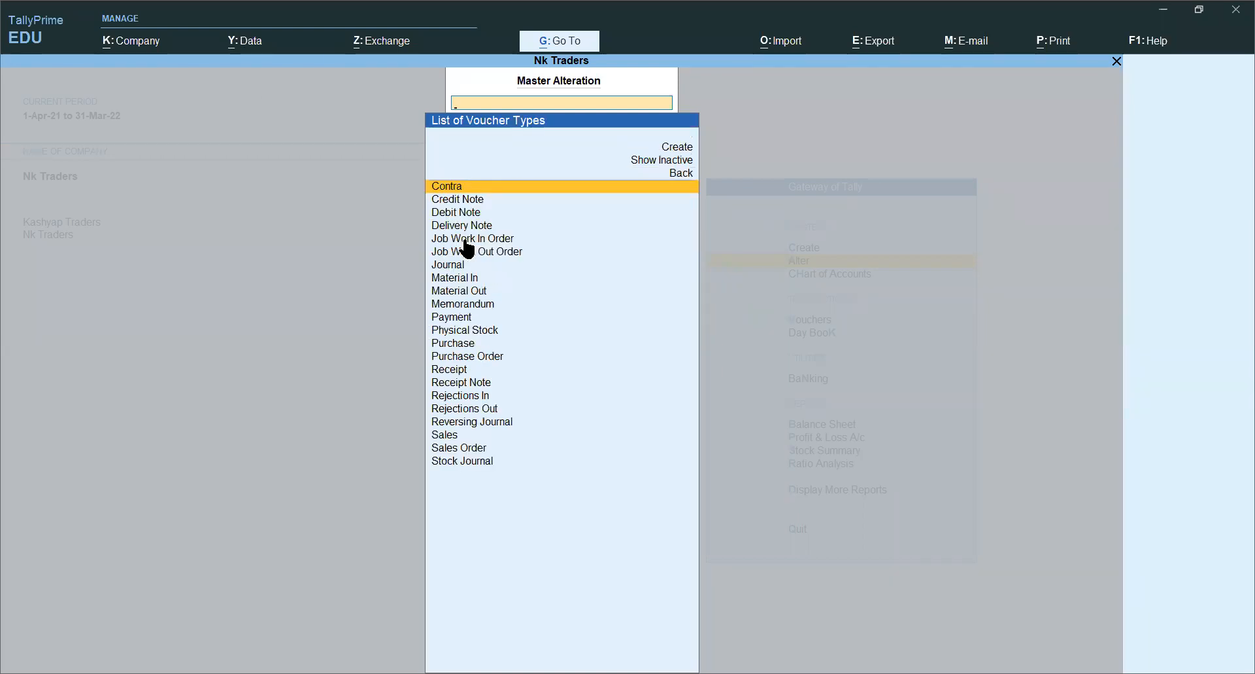
# Open the Purchase Order voucher type for alteration
pyautogui.press('Down')
pyautogui.press('Down')
pyautogui.press('Down')
pyautogui.press('Down')
pyautogui.press('Down')
pyautogui.press('Down')
pyautogui.press('Down')
pyautogui.press('Down')
pyautogui.press('Down')
pyautogui.press('Down')
pyautogui.press('Down')
pyautogui.press('Down')
pyautogui.press('Down')
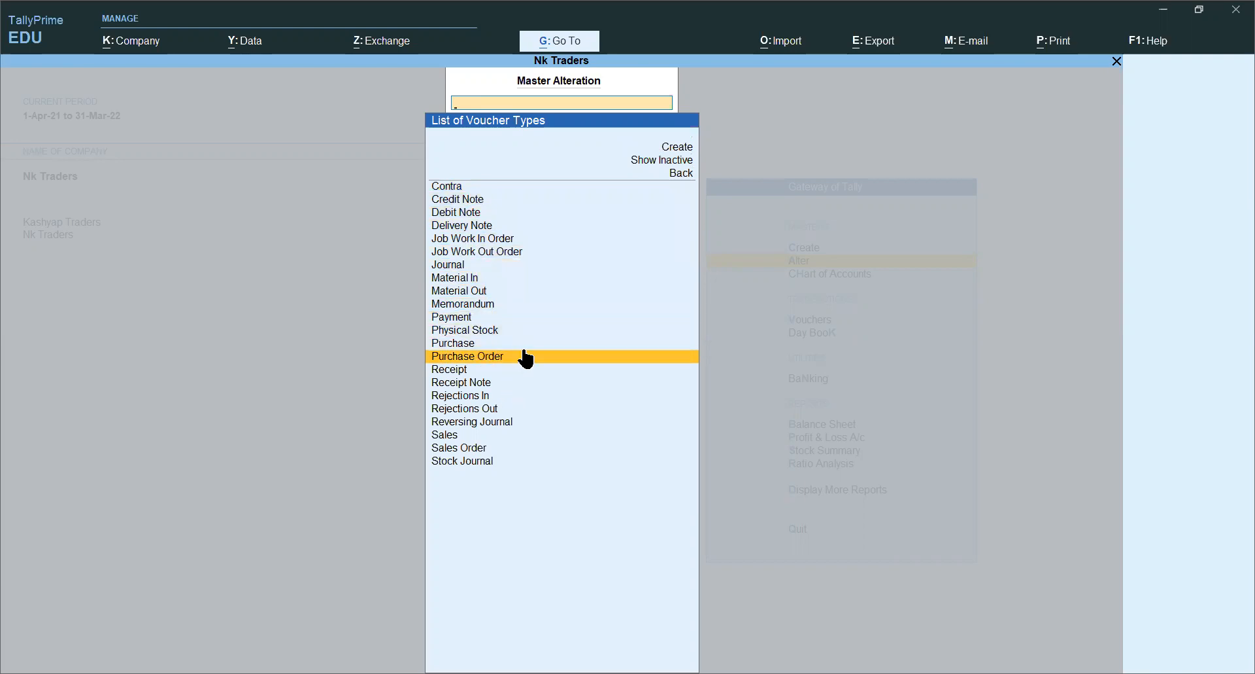
pyautogui.press('Return')
# Set zero-valued transactions to Yes for the Purchase Order voucher type and save the alteration
pyautogui.press('Return')
pyautogui.press('Return')
pyautogui.press('Return')
pyautogui.press('Return')
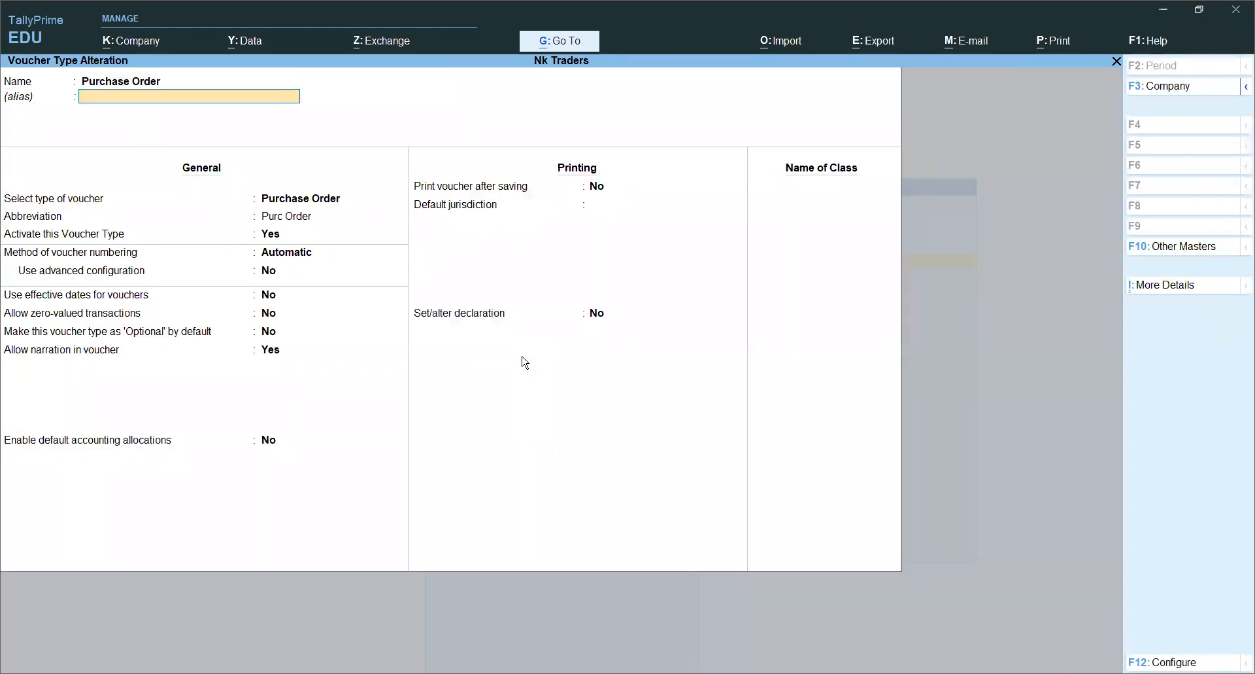
pyautogui.press('Return')
pyautogui.press('Return')
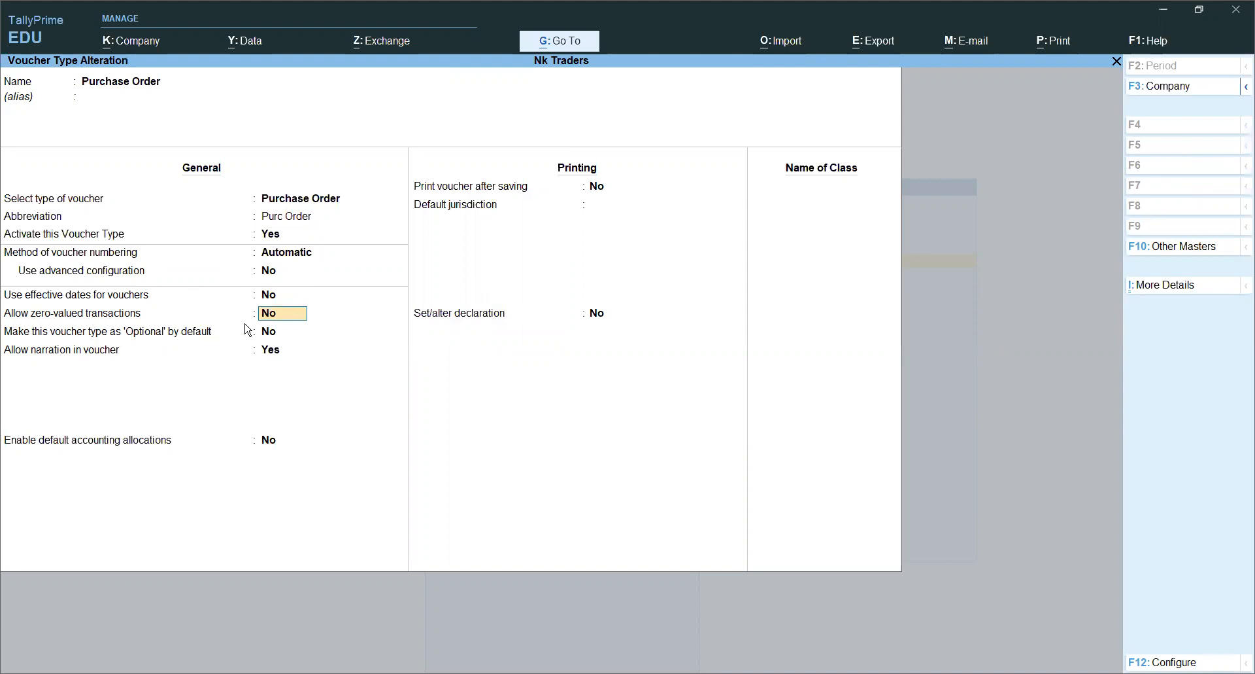
pyautogui.press('y')
pyautogui.hotkey('ctrl', 'a')
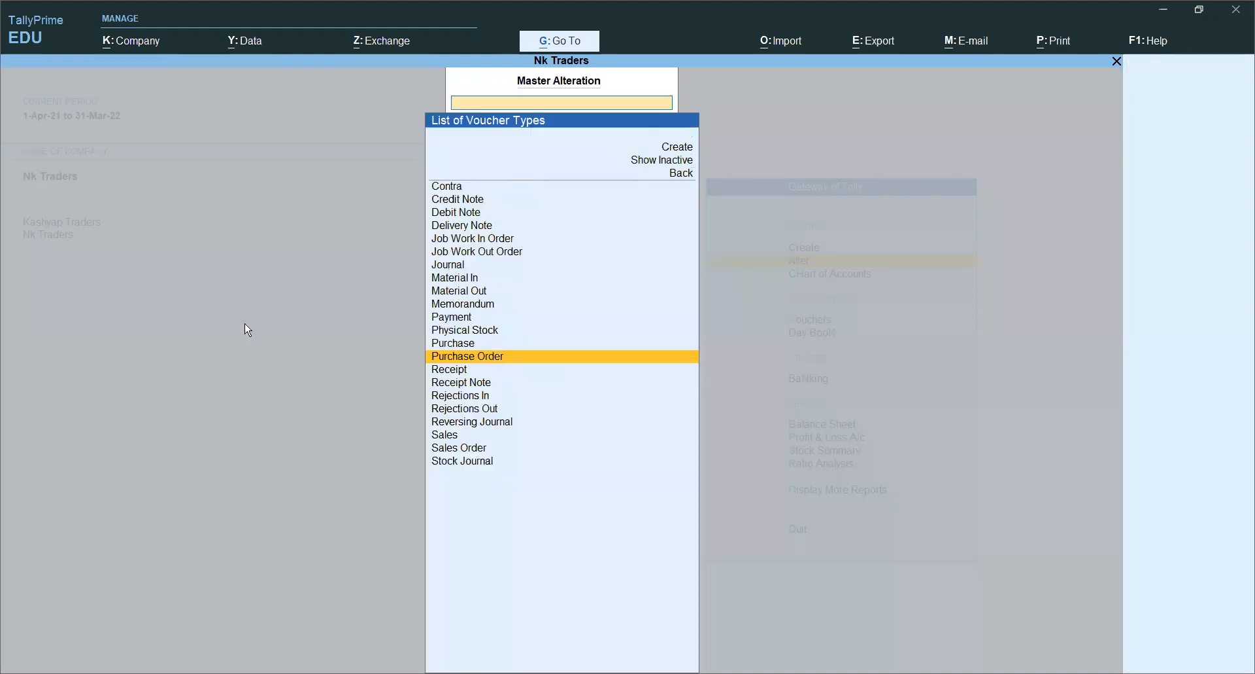
# Start a purchase order voucher with Birla as the party and Purchase as the purchase ledger, leaving the order details blank
pyautogui.press('Escape')
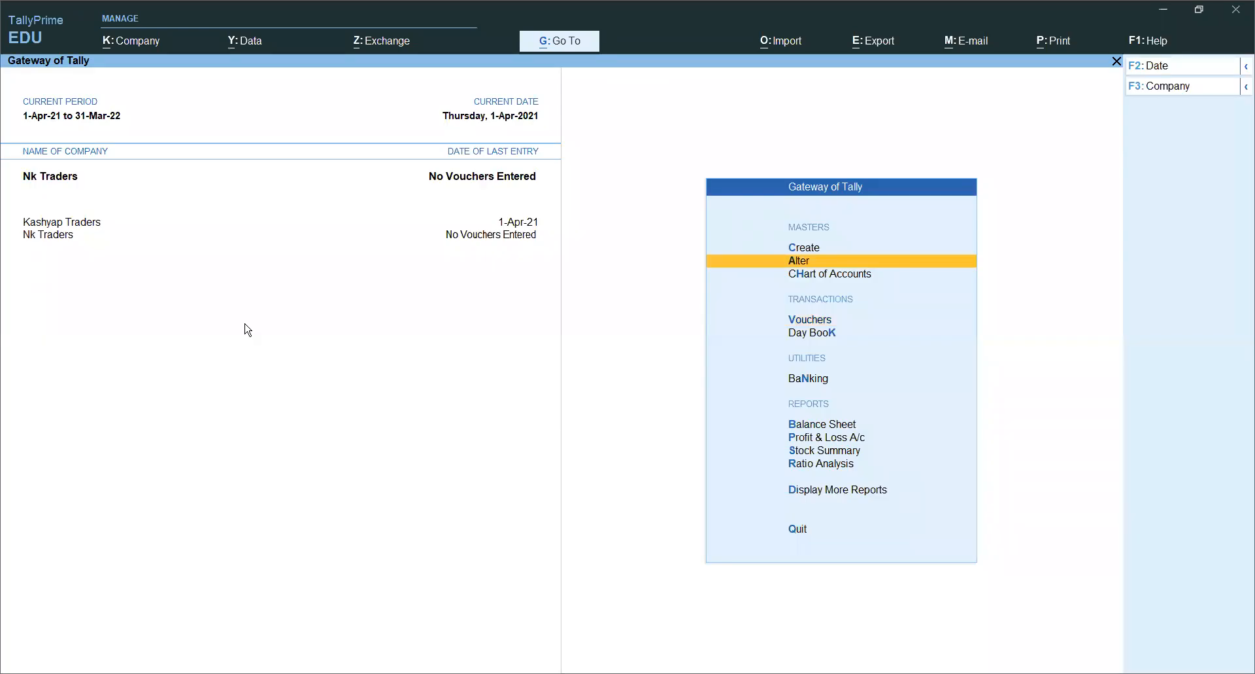
pyautogui.press('Down')
pyautogui.press('Down')
pyautogui.press('Return')
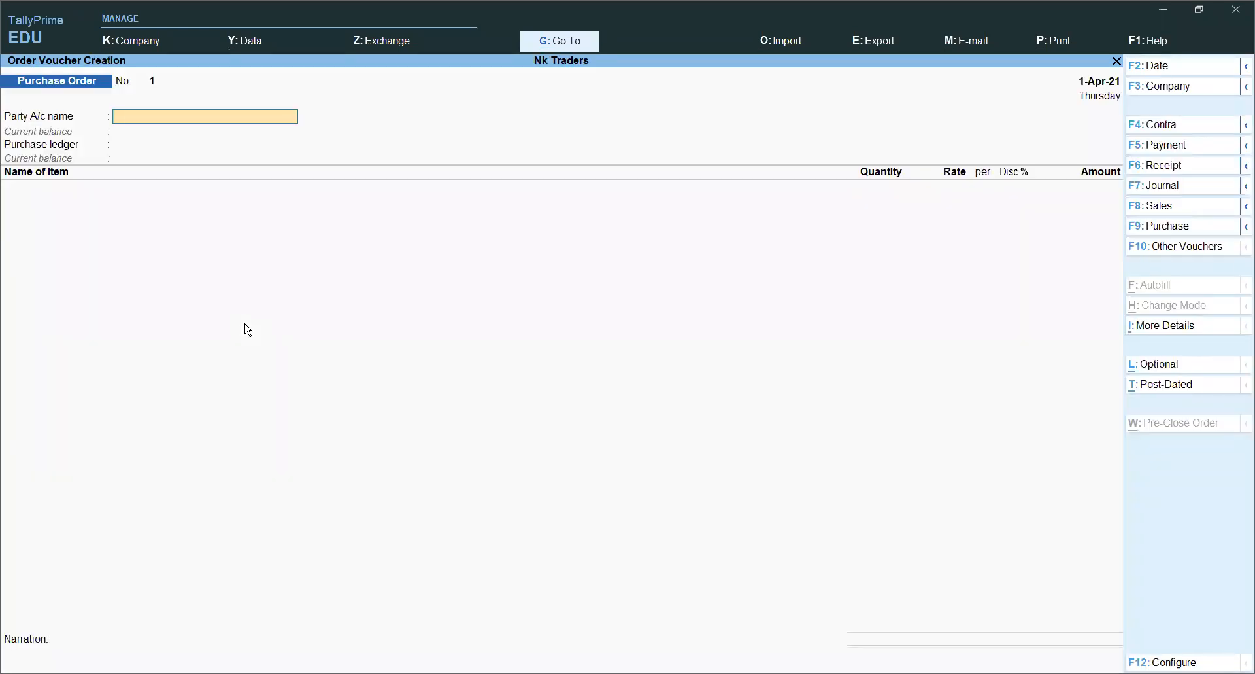
pyautogui.write('C')
pyautogui.press('BackSpace')
pyautogui.press('Return')
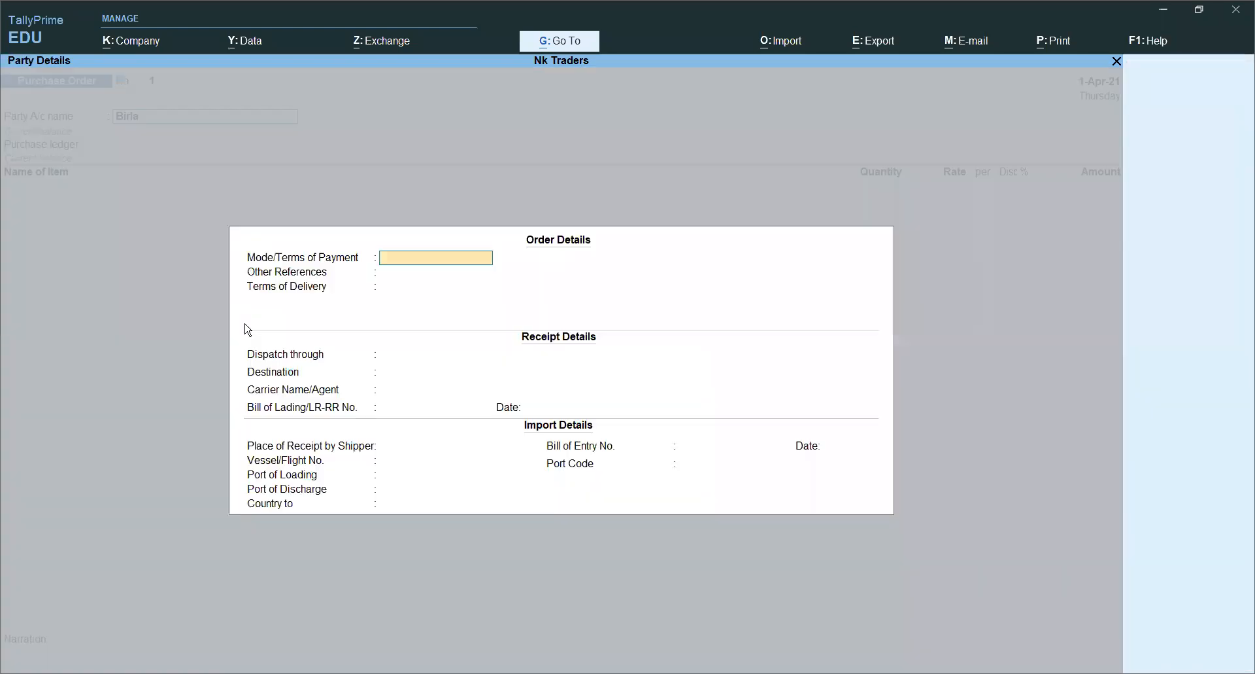
pyautogui.hotkey('ctrl', 'a')
pyautogui.hotkey('ctrl', 'a')
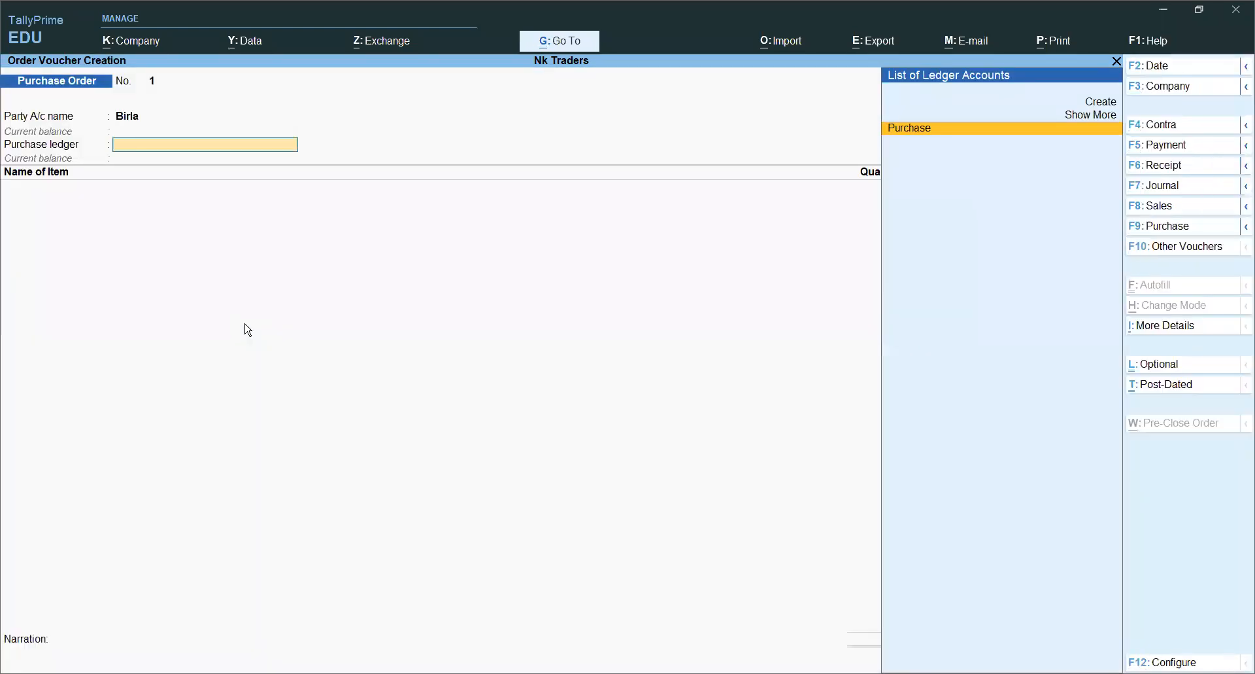
pyautogui.press('Return')
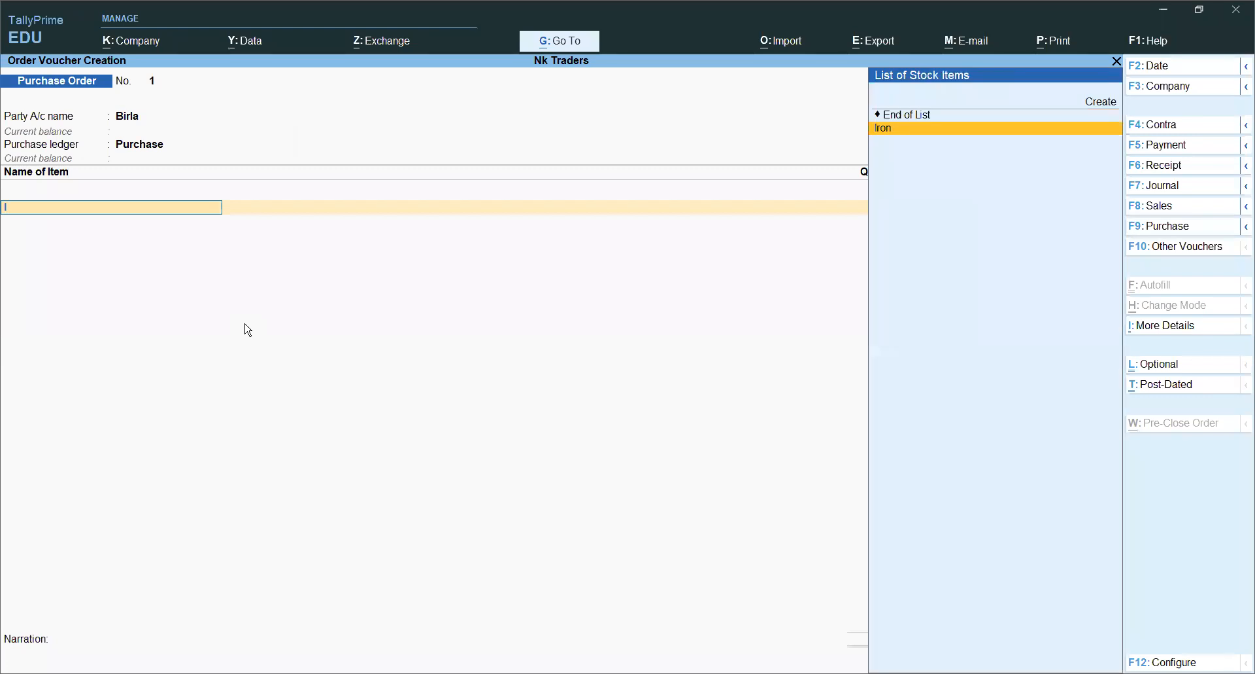
# Add 10 pcs of Iron with no rate under order number 1, due 1-Apr-21, and save the purchase order
pyautogui.press('Return')
pyautogui.press('Return')
pyautogui.press('Return')
pyautogui.write('10')
pyautogui.press('Return')
pyautogui.press('Return')
pyautogui.press('Return')
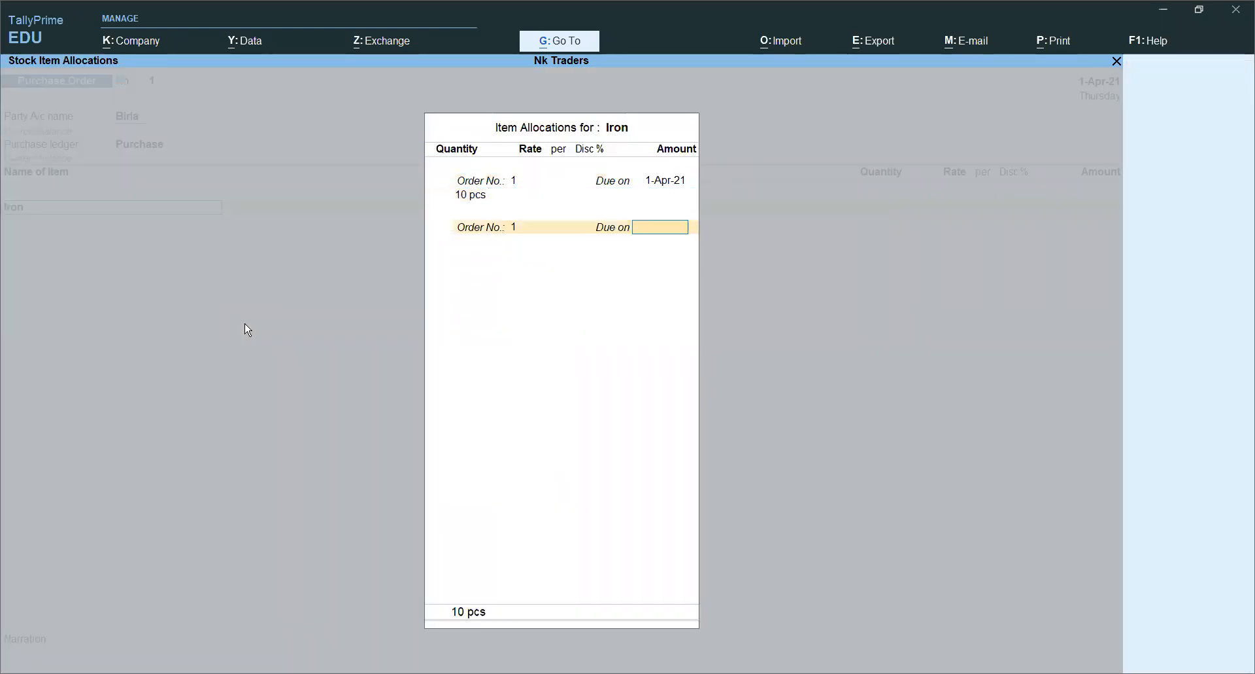
pyautogui.press('Return')
pyautogui.press('Return')
pyautogui.press('Return')
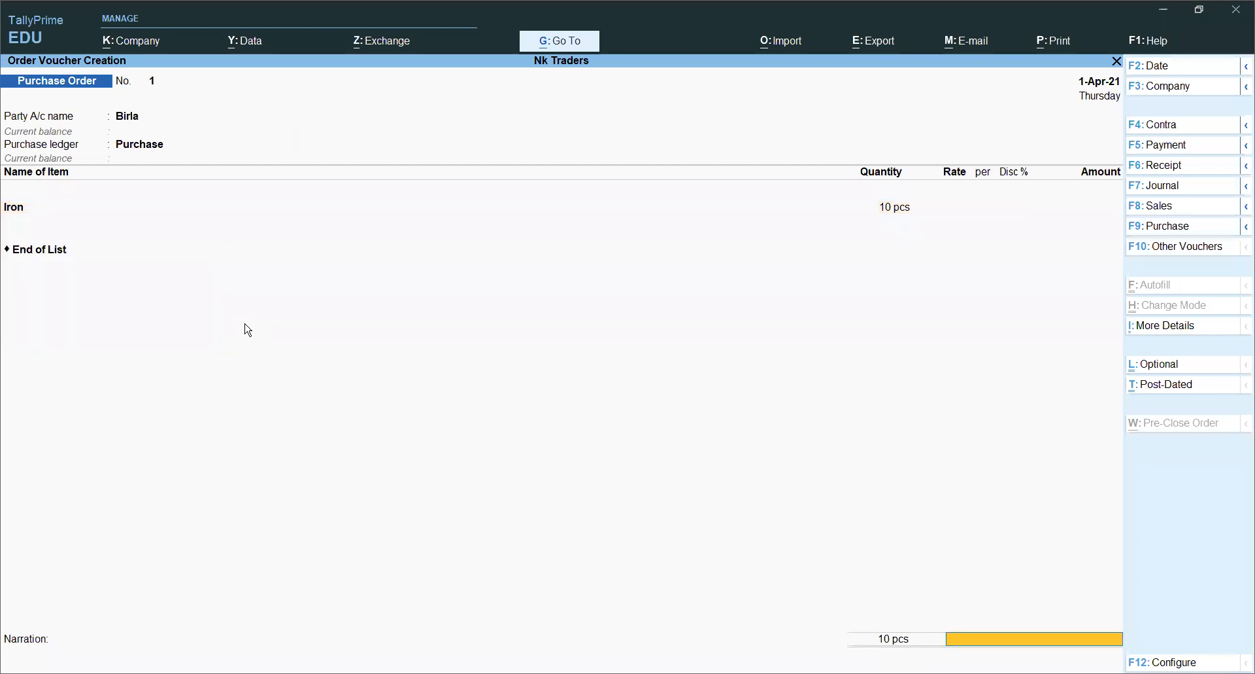
pyautogui.press('Return')
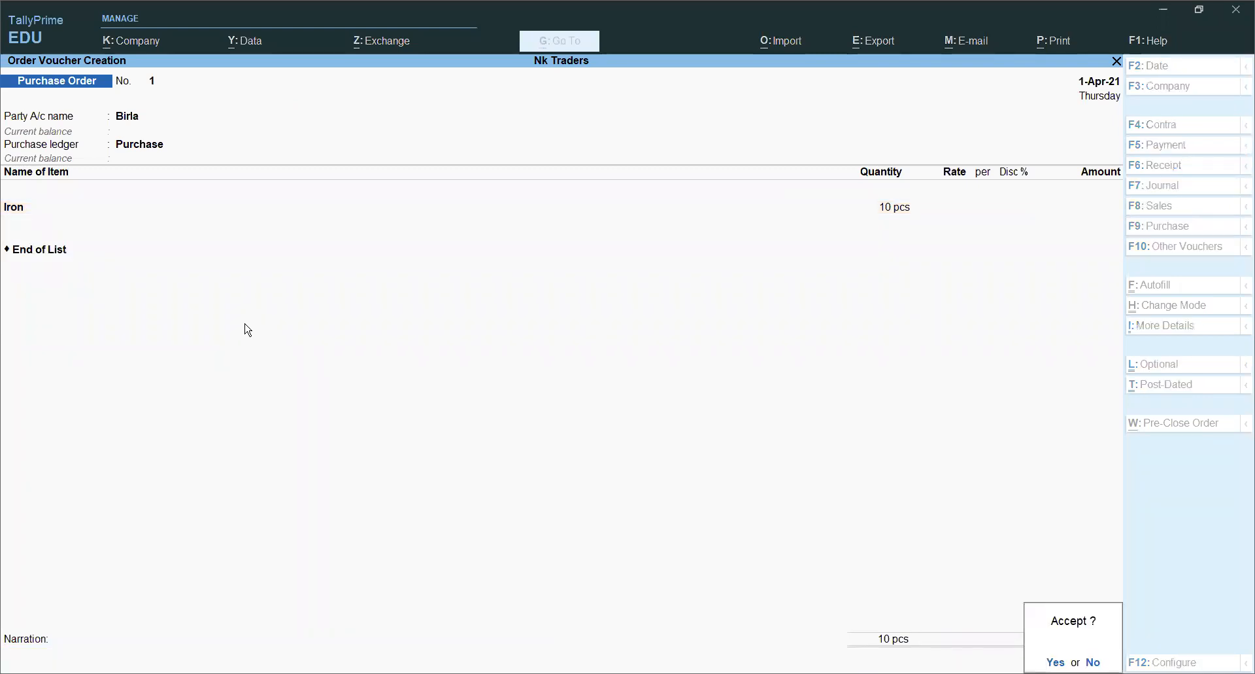
pyautogui.press('Return')
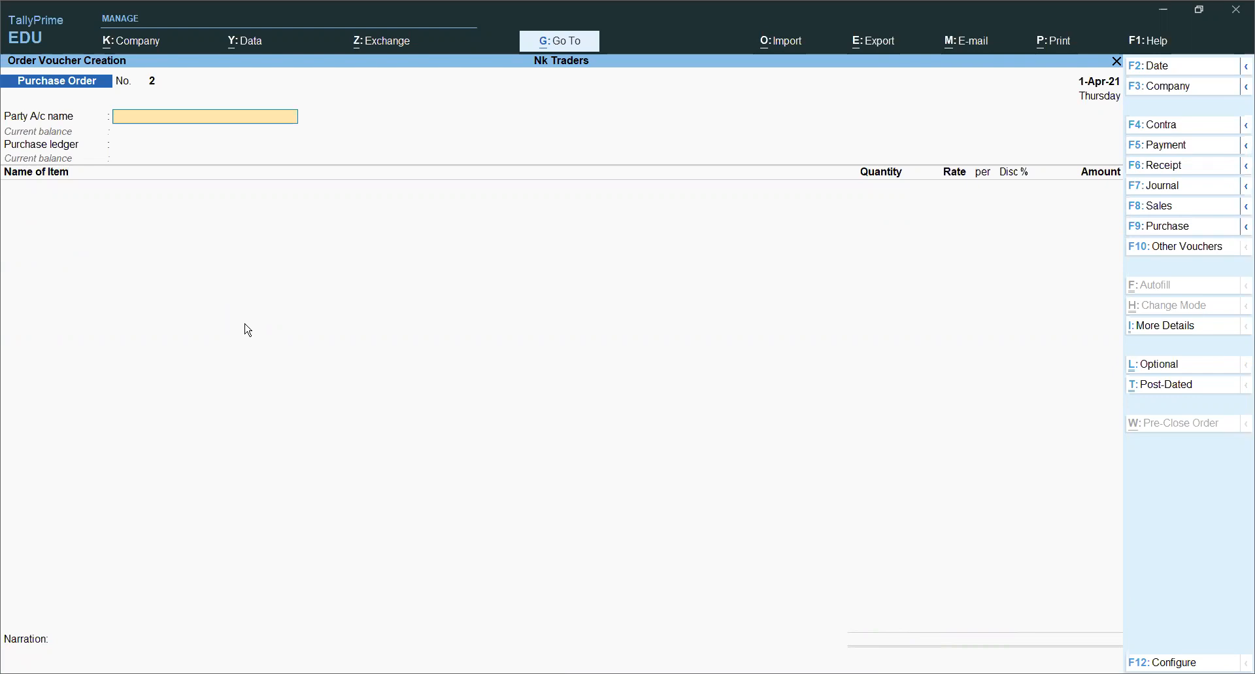
# Review the saved Birla purchase order and quit voucher entry
pyautogui.press('pageup')
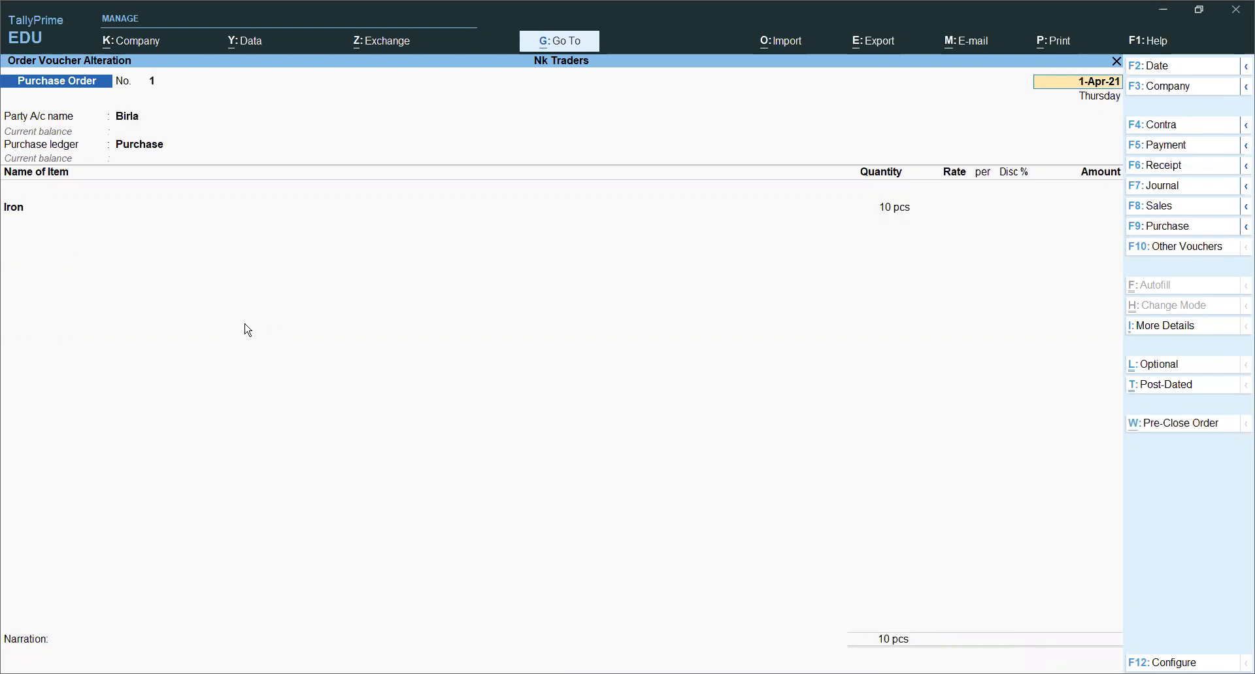
pyautogui.press('pagedown')
pyautogui.press('pageup')
pyautogui.press('pagedown')
pyautogui.press('pageup')
pyautogui.press('Escape')
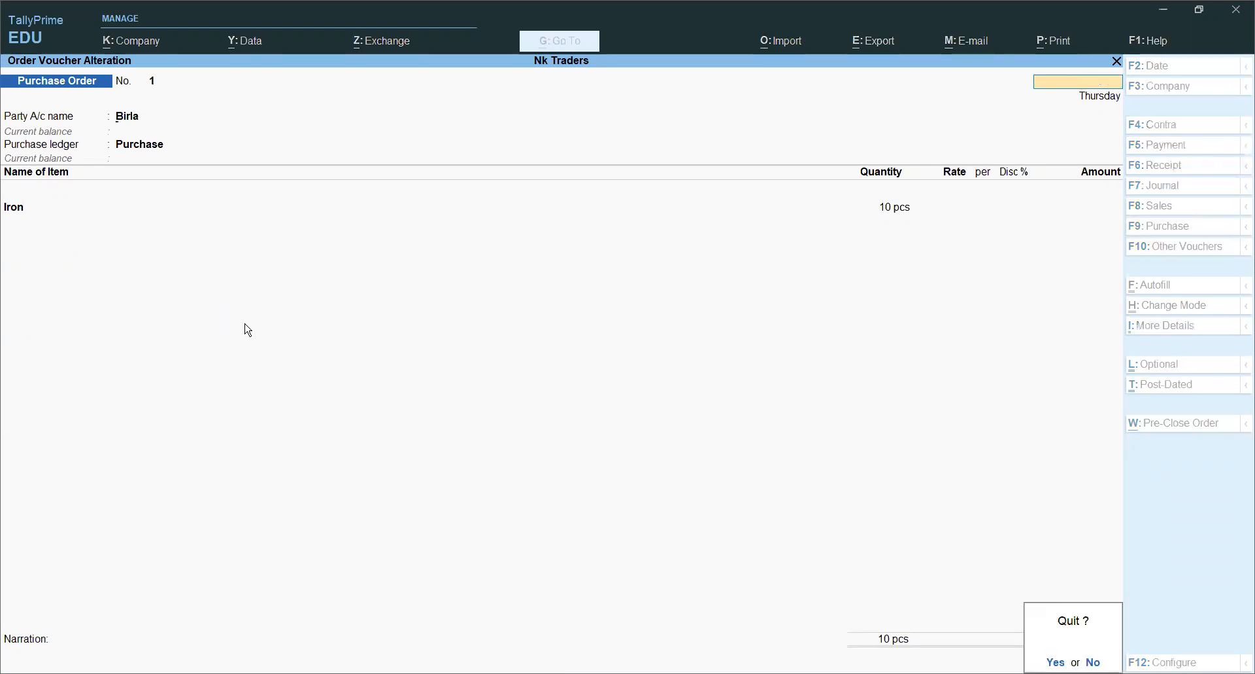
pyautogui.press('Return')
pyautogui.press('Escape')
pyautogui.press('Return')
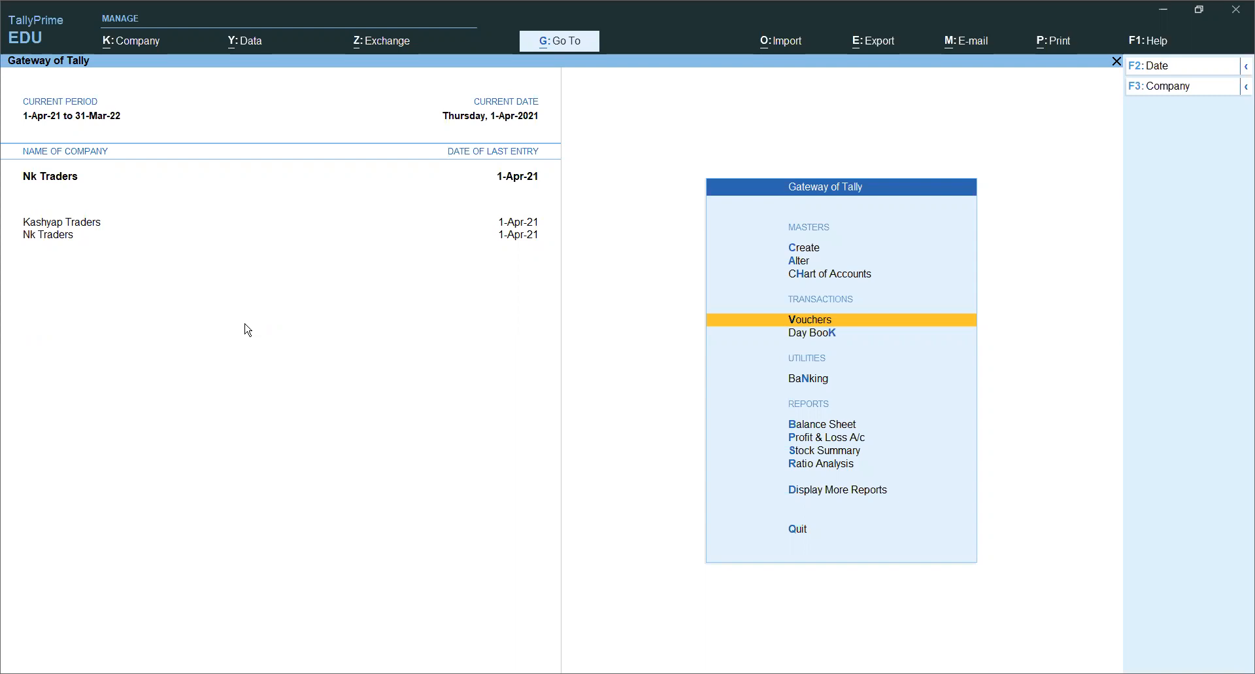
pyautogui.press('Up')
pyautogui.press('Up')
pyautogui.press('Return')
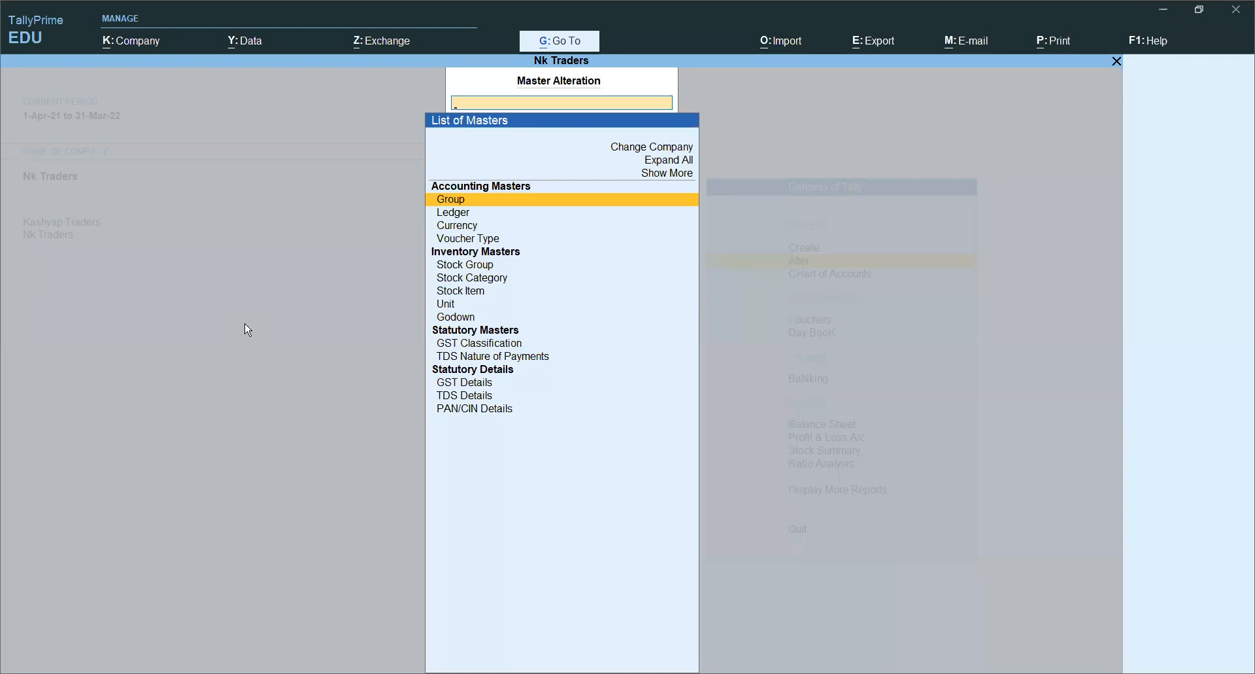
pyautogui.press('Escape')
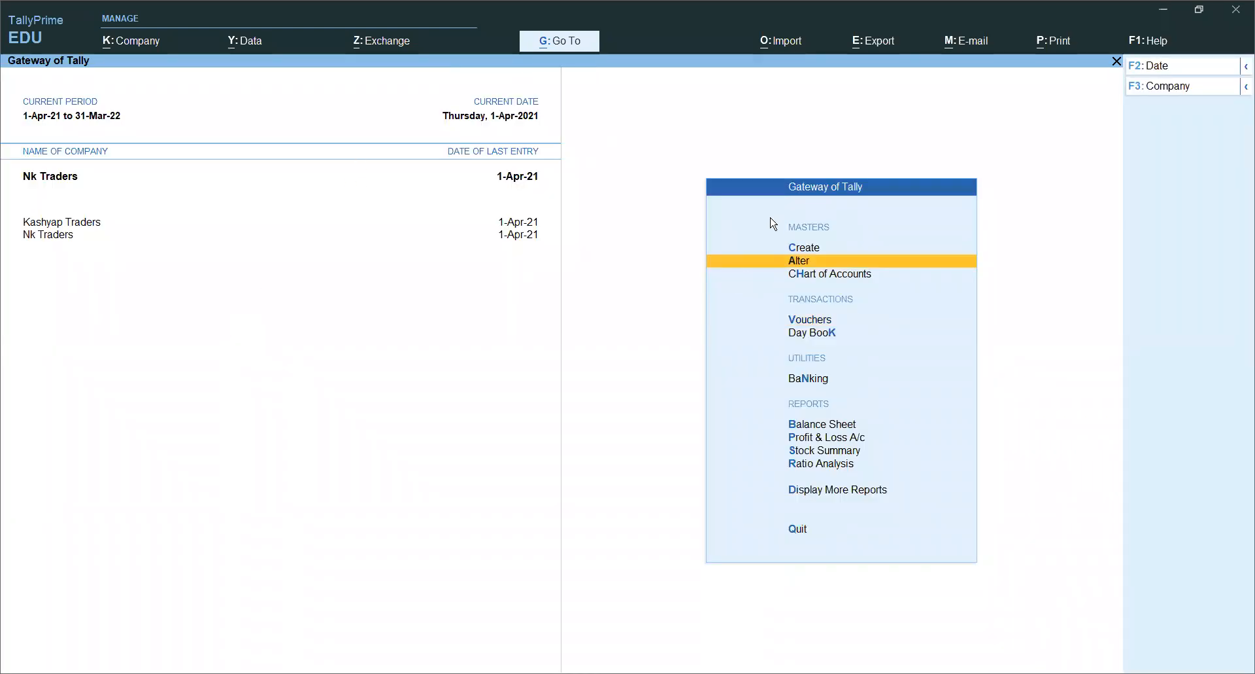
# Bring up the list of voucher types for master alteration
pyautogui.click(796, 262)
pyautogui.press('Down')
pyautogui.press('Down')
pyautogui.press('Down')
pyautogui.press('Down')
pyautogui.press('Down')
pyautogui.press('Down')
pyautogui.press('Down')
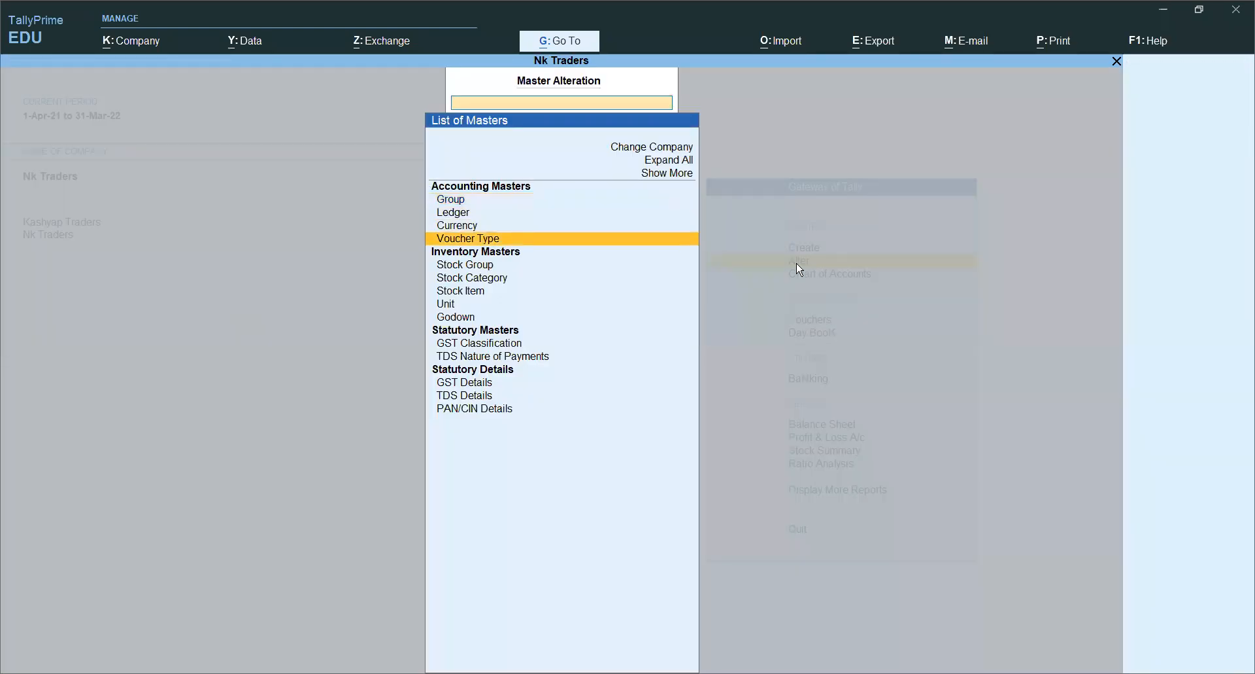
pyautogui.press('Up')
pyautogui.press('Up')
pyautogui.press('Up')
pyautogui.press('Up')
pyautogui.press('Return')
# Open the Sales Order voucher type for alteration
pyautogui.press('Down')
pyautogui.press('Down')
pyautogui.press('Down')
pyautogui.press('Down')
pyautogui.press('Down')
pyautogui.press('Down')
pyautogui.press('Down')
pyautogui.press('Down')
pyautogui.press('Down')
pyautogui.press('Down')
pyautogui.press('Down')
pyautogui.press('Down')
pyautogui.press('Down')
pyautogui.press('Down')
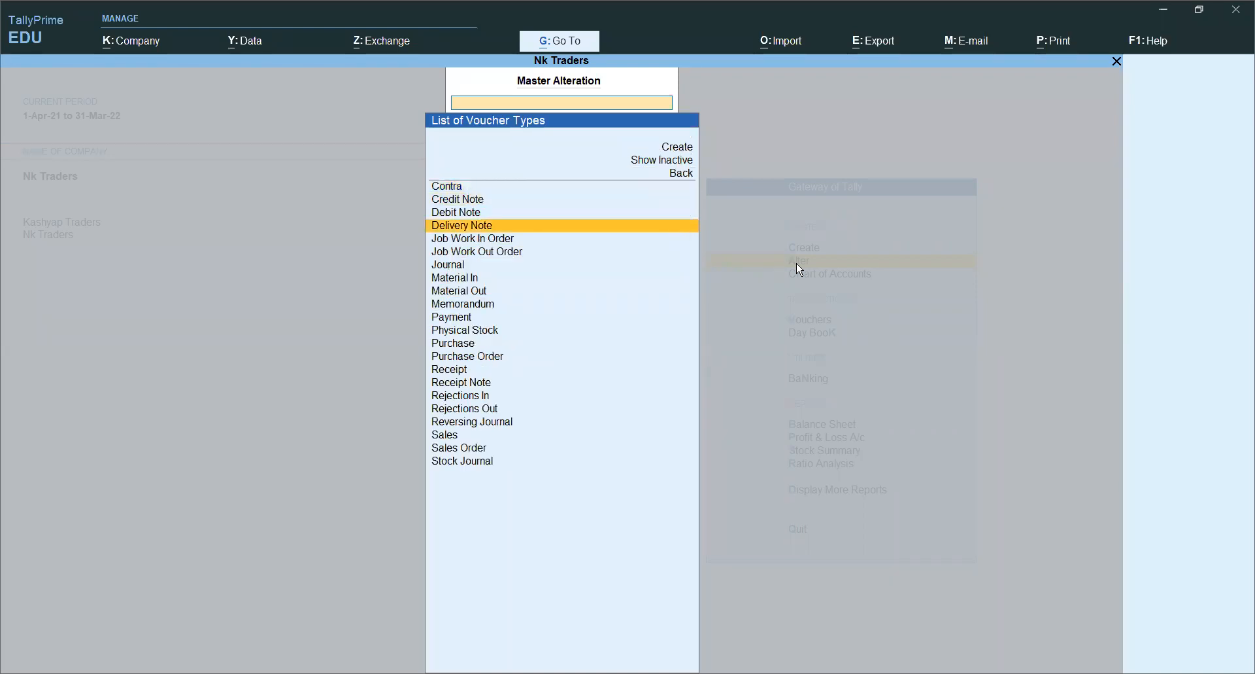
pyautogui.press('End')
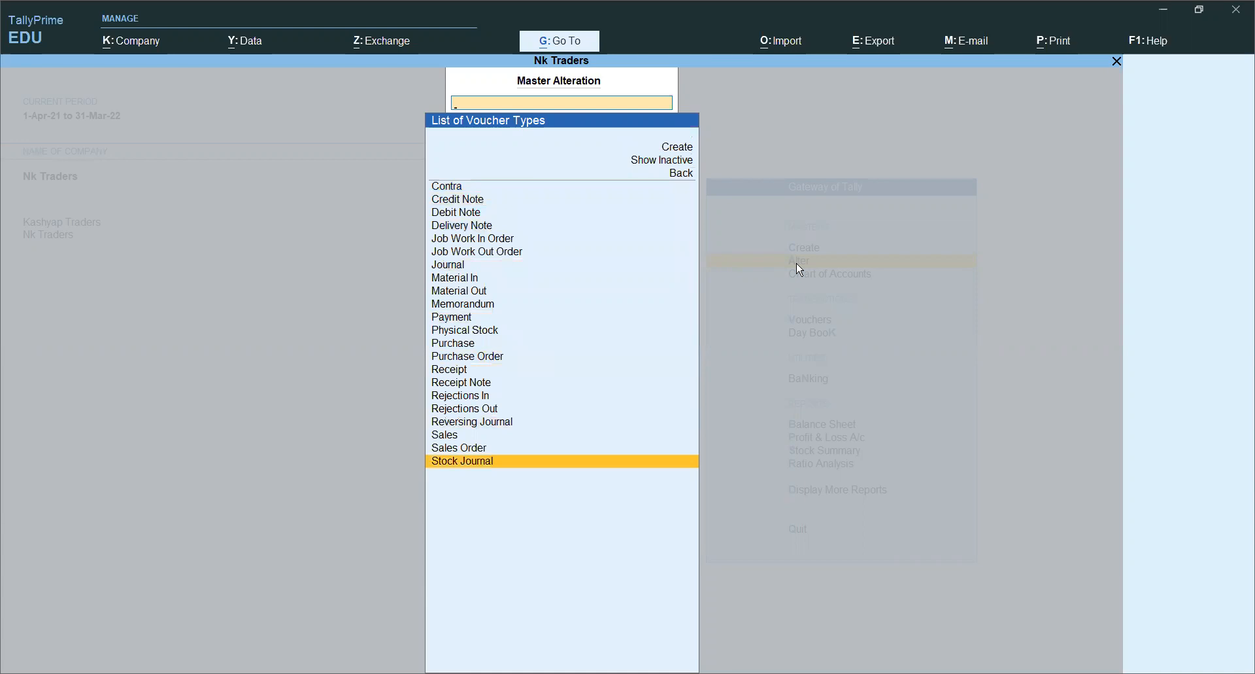
pyautogui.press('Up')
pyautogui.press('Up')
pyautogui.press('Up')
pyautogui.press('Up')
pyautogui.press('Up')
pyautogui.press('Up')
pyautogui.press('Up')
pyautogui.press('Down')
pyautogui.press('Down')
pyautogui.press('Down')
pyautogui.press('Up')
pyautogui.press('Up')
pyautogui.press('Up')
pyautogui.press('Up')
pyautogui.press('Up')
pyautogui.press('Up')
pyautogui.press('Down')
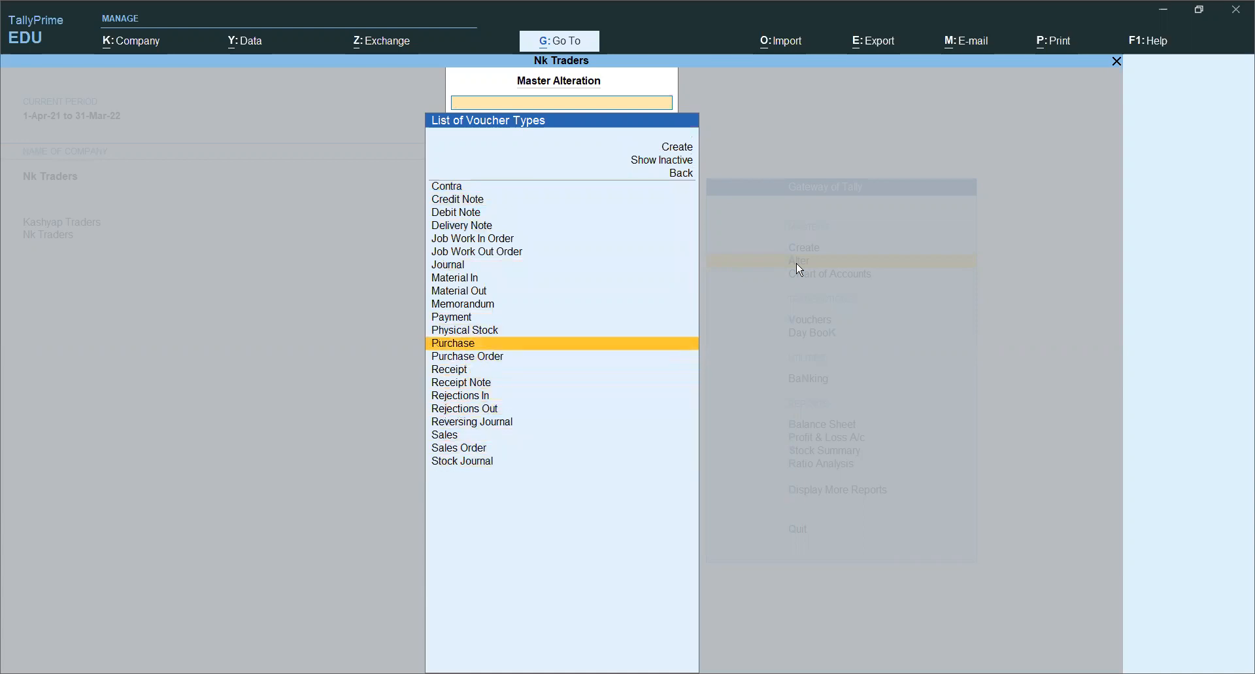
pyautogui.press('Down')
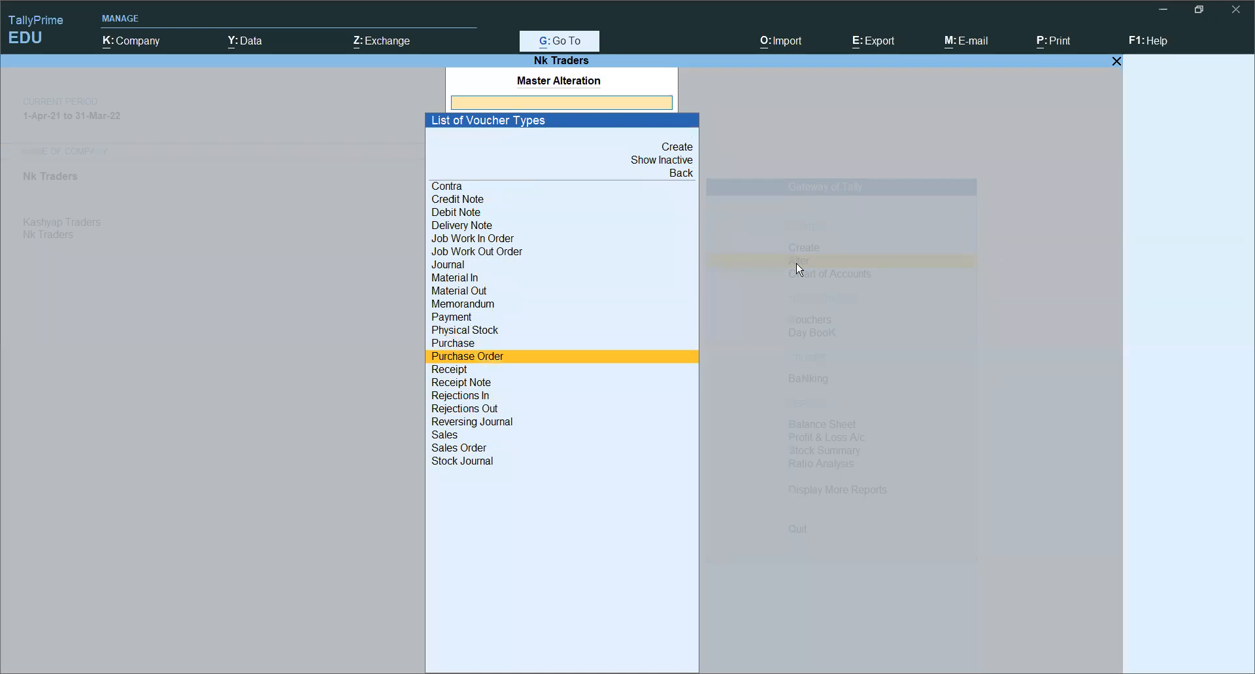
pyautogui.press('Down')
pyautogui.press('Down')
pyautogui.press('Down')
pyautogui.press('Down')
pyautogui.press('Down')
pyautogui.press('Down')
pyautogui.press('Down')
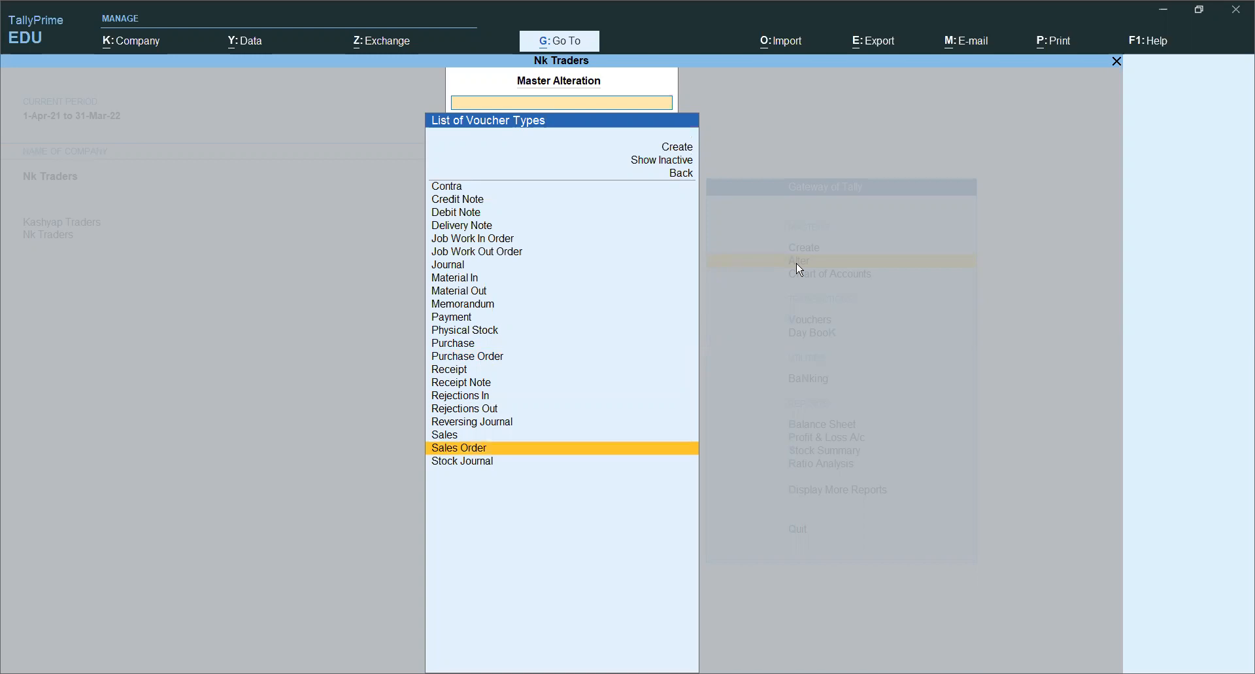
pyautogui.press('Return')
# Set zero-valued transactions to Yes for the Sales Order voucher type and return to the Gateway of Tally
pyautogui.press('Return')
pyautogui.press('Return')
pyautogui.press('Return')
pyautogui.press('Return')
pyautogui.press('Return')
pyautogui.press('Return')
pyautogui.press('Return')
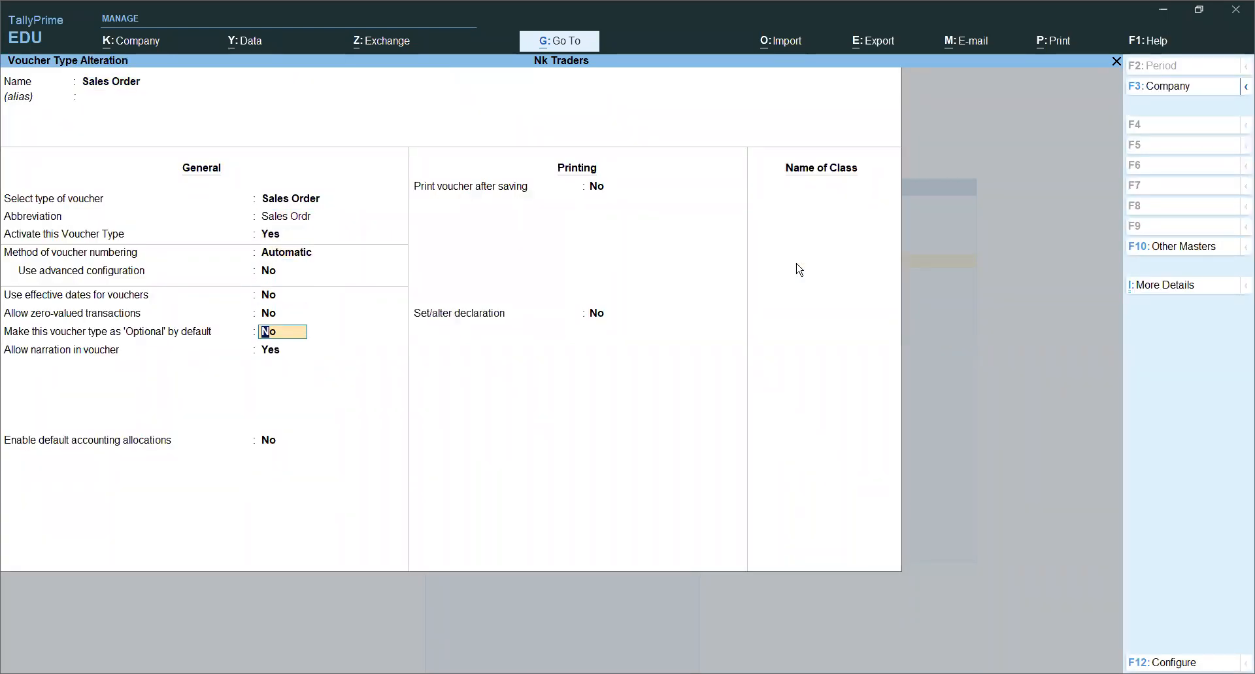
pyautogui.click(268, 314)
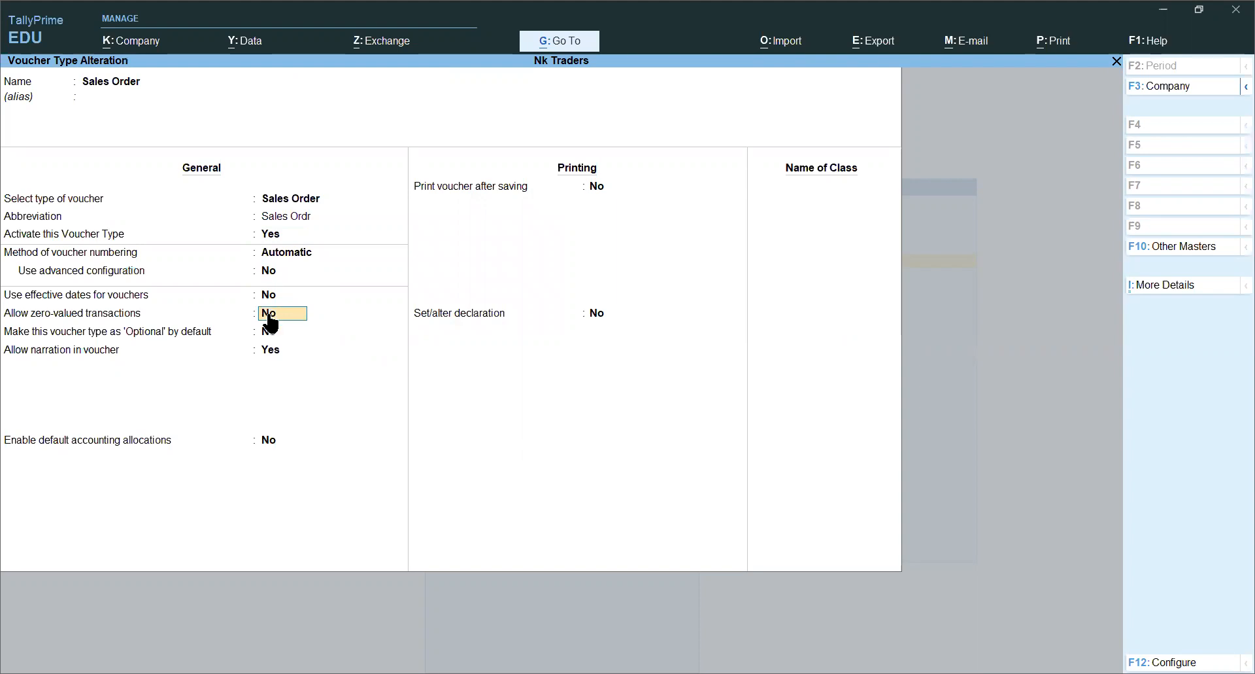
pyautogui.press('y')
pyautogui.press('ctrl')
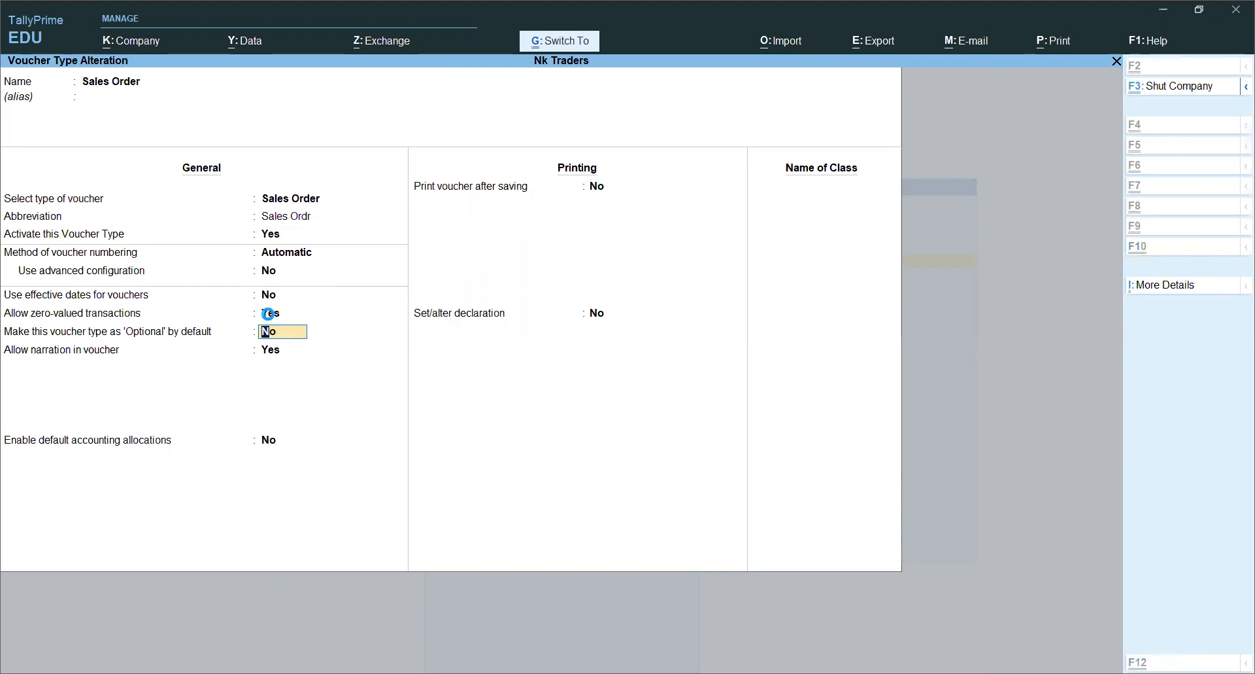
pyautogui.hotkey('ctrl', 'q')
pyautogui.press('Escape')
pyautogui.press('Escape')
pyautogui.press('Escape')
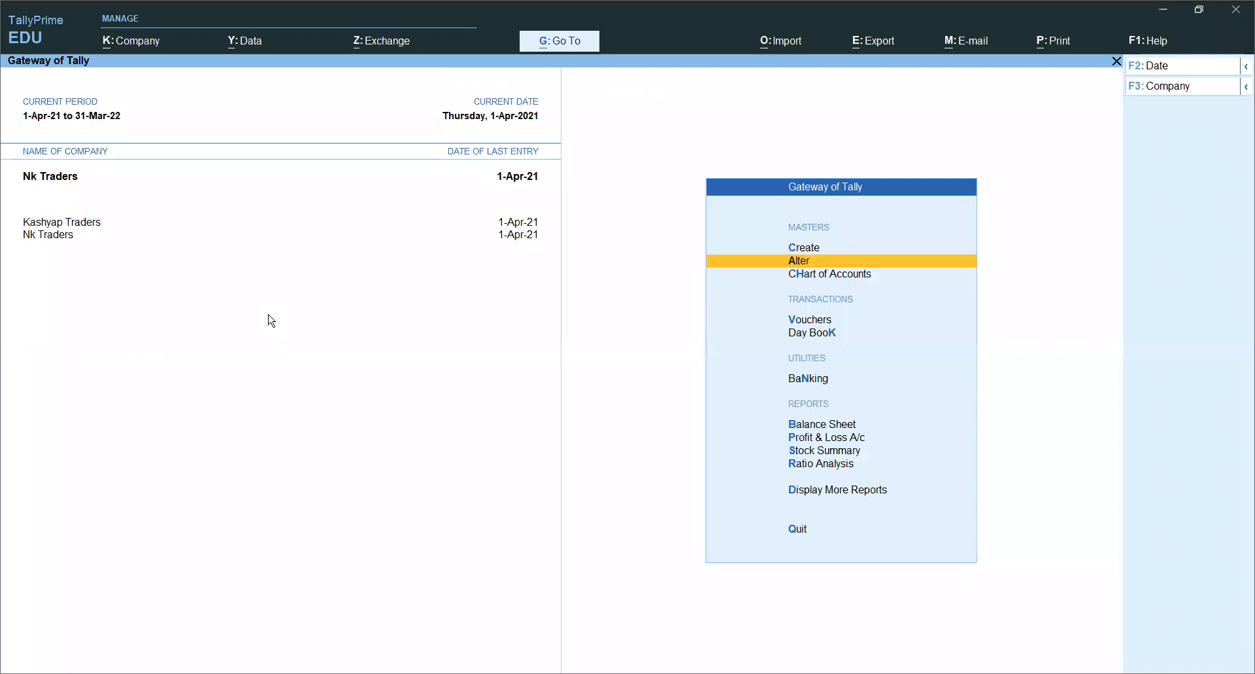
pyautogui.press('Escape')
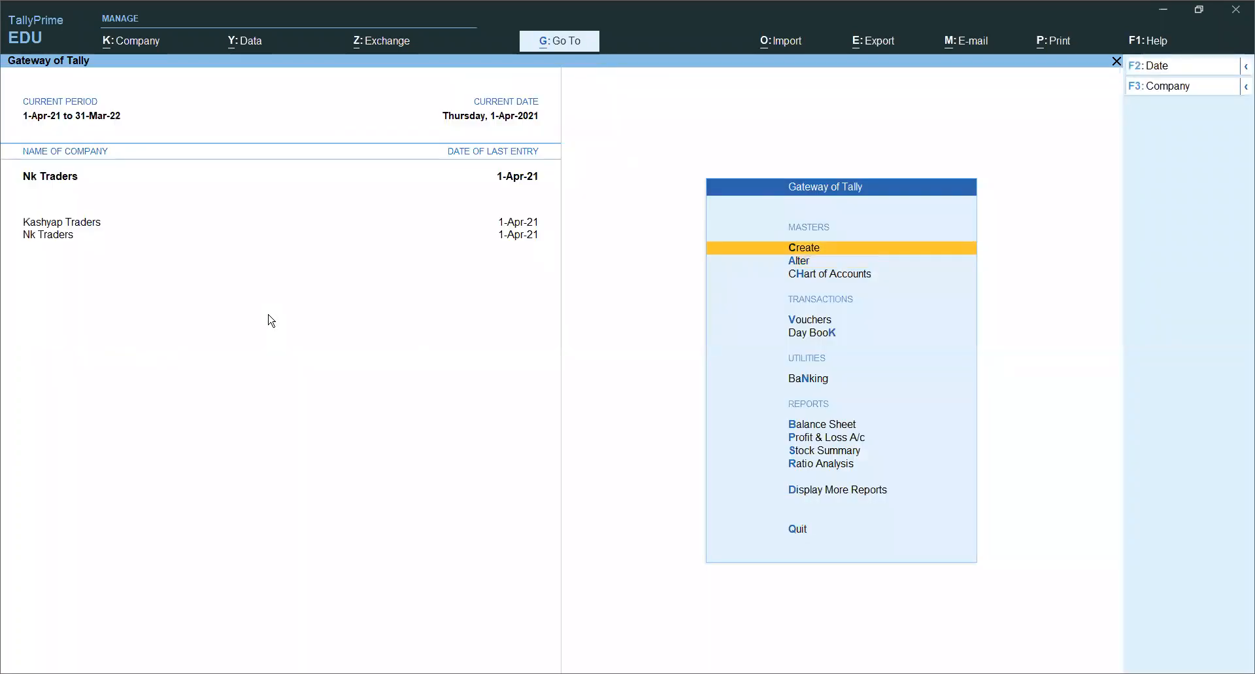
# Start a new Sales Order voucher
pyautogui.press('v')
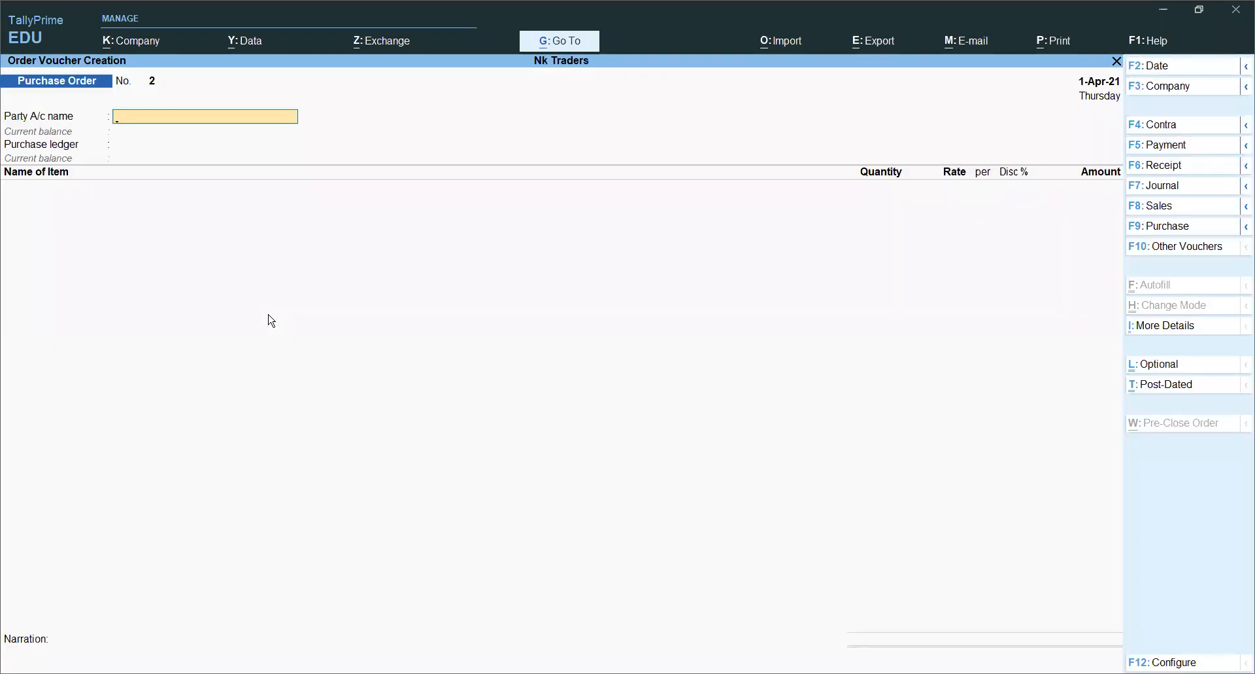
pyautogui.click(1245, 208)
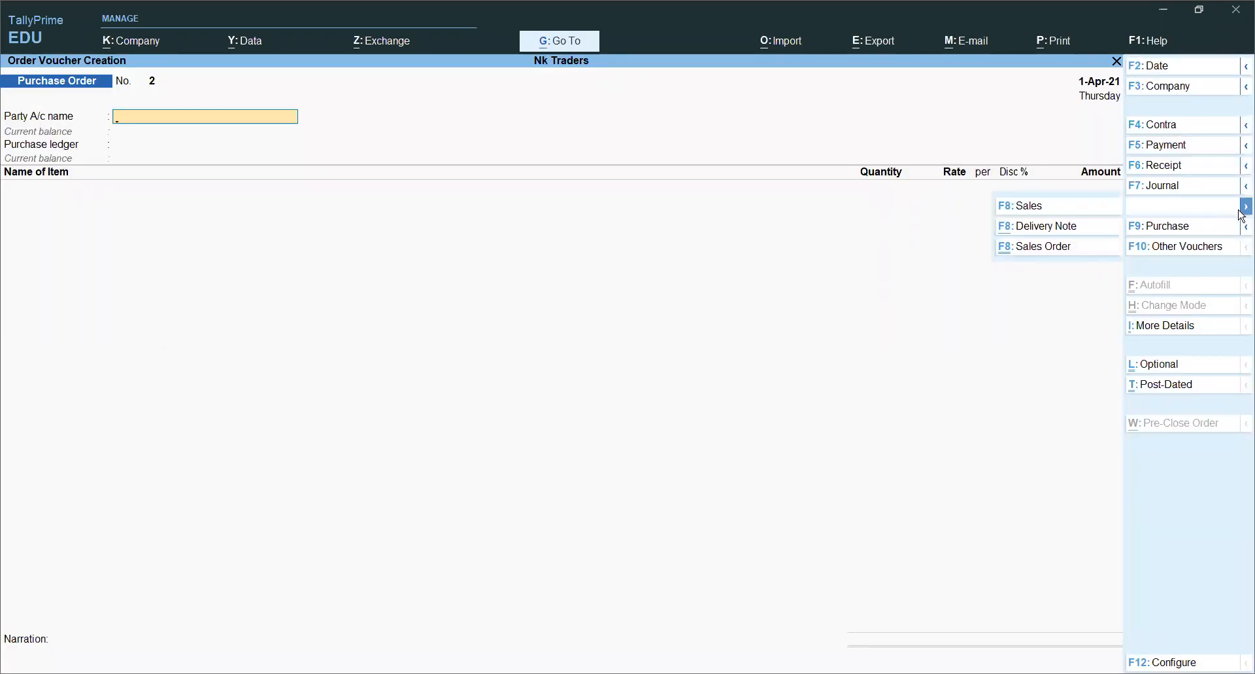
pyautogui.click(1049, 249)
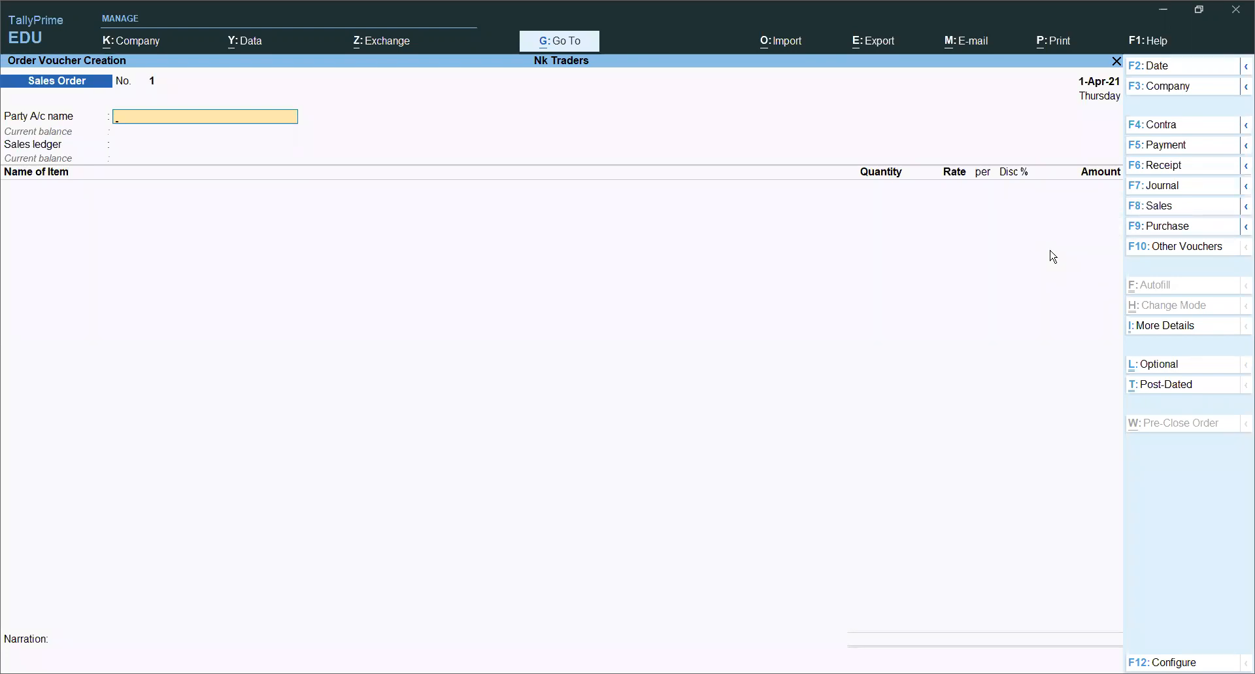
pyautogui.write('C')
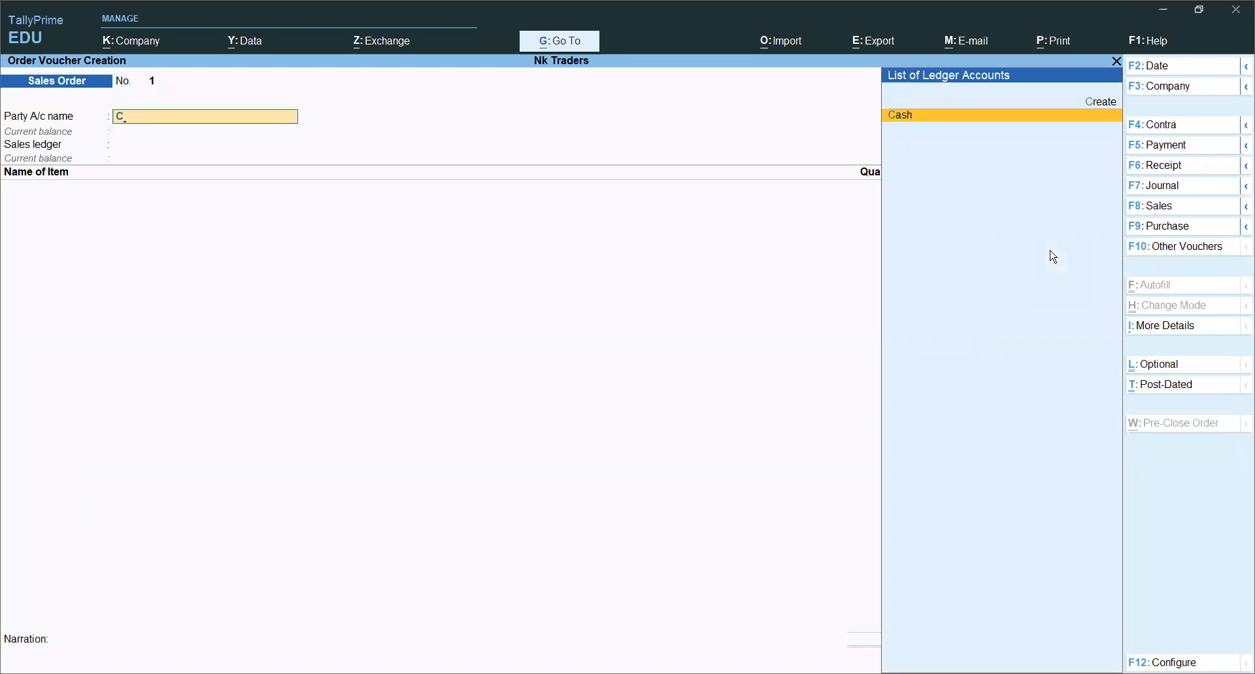
pyautogui.press('Return')
pyautogui.press('Escape')
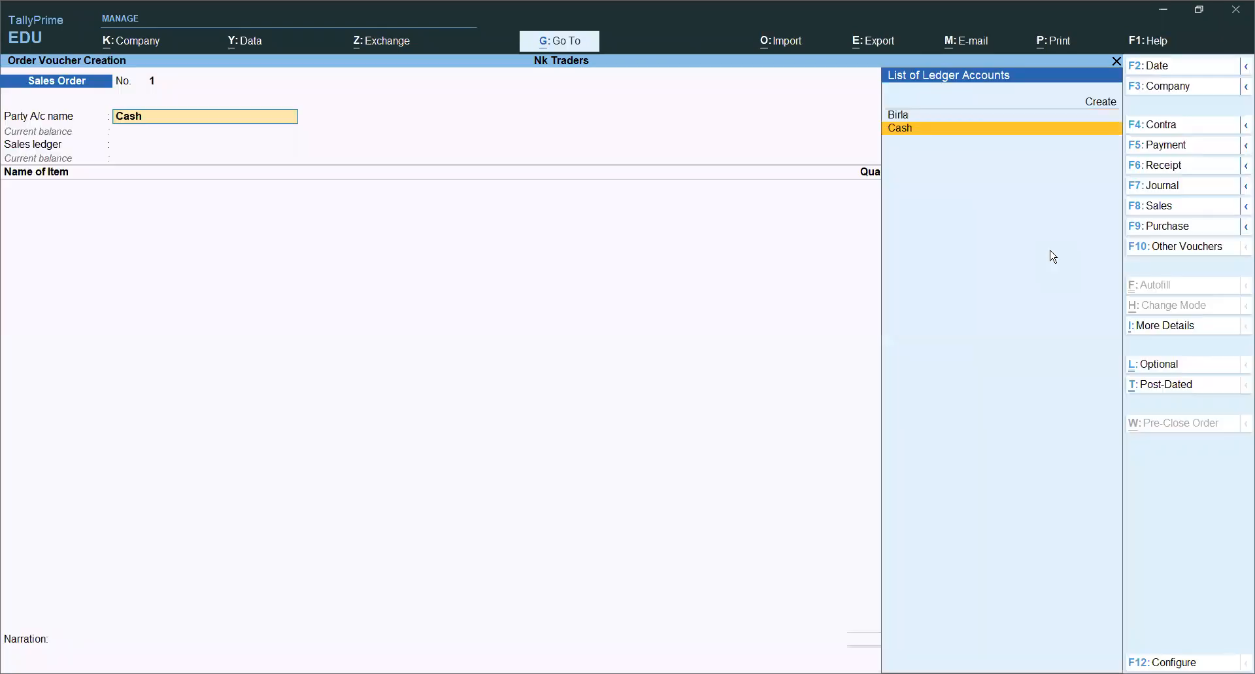
# Create a party ledger named Ss under a Sundry group and use it as the sales order's party
pyautogui.hotkey('alt', 'c')
pyautogui.write('Ss')
pyautogui.press('Return')
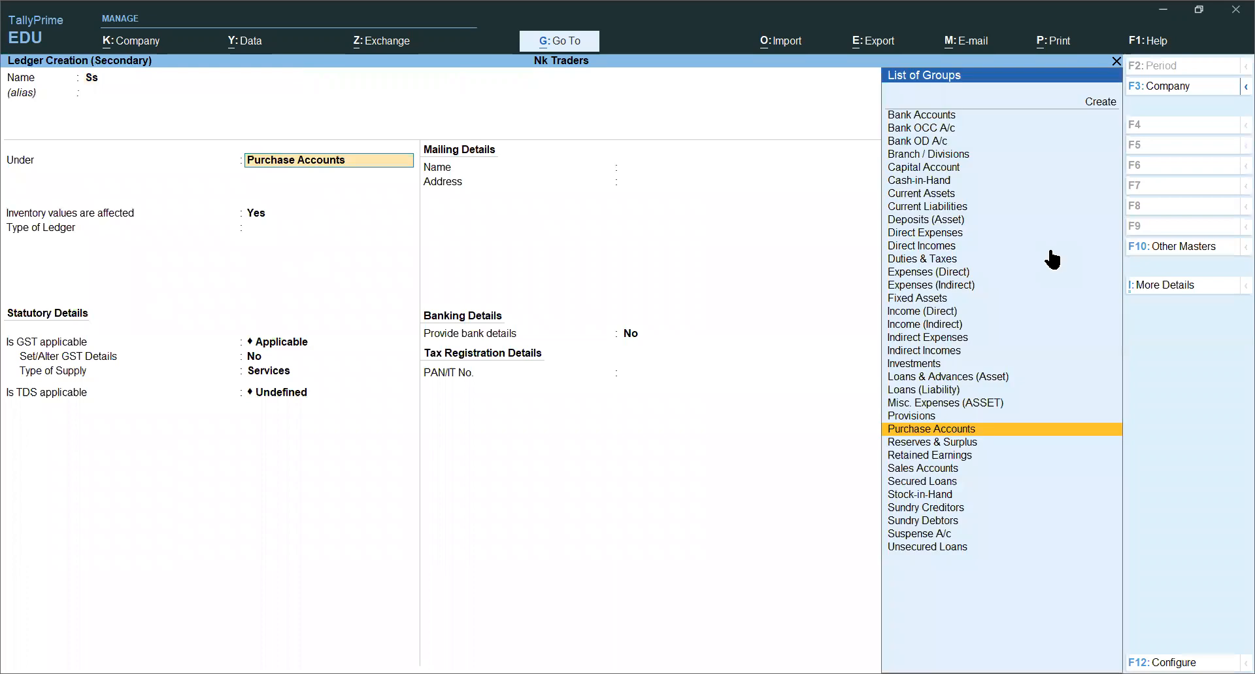
pyautogui.write('Sa')
pyautogui.press('BackSpace')
pyautogui.press('BackSpace')
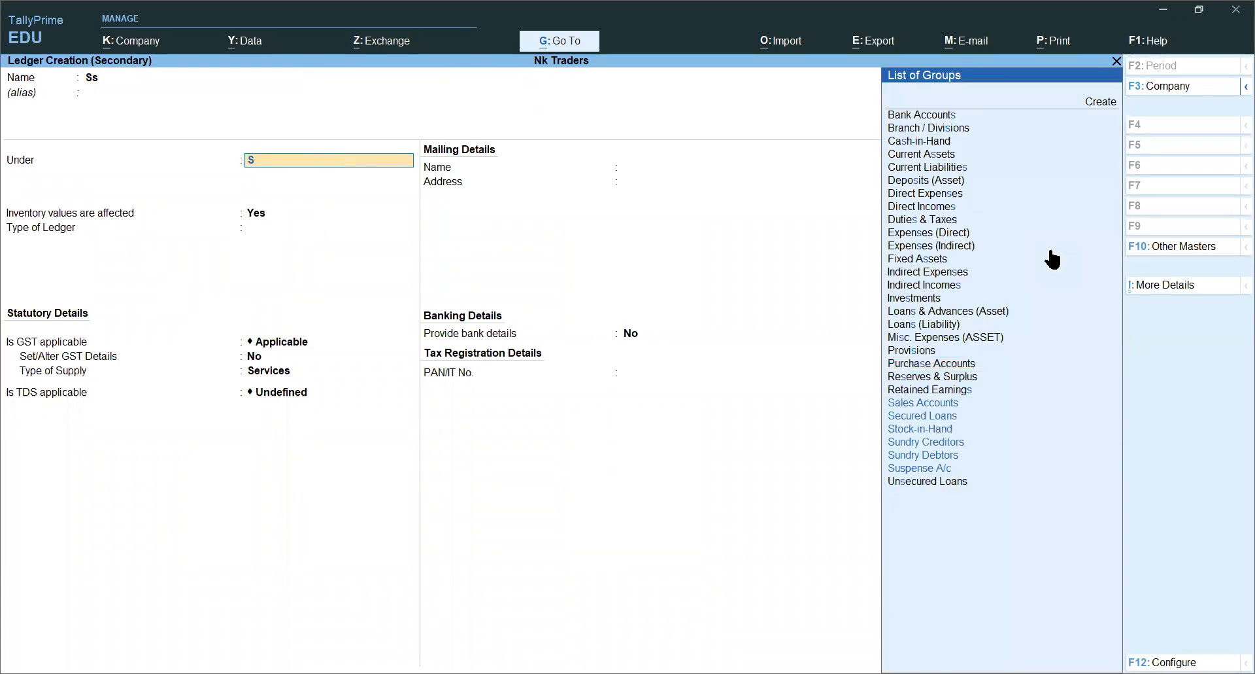
pyautogui.write('Sun')
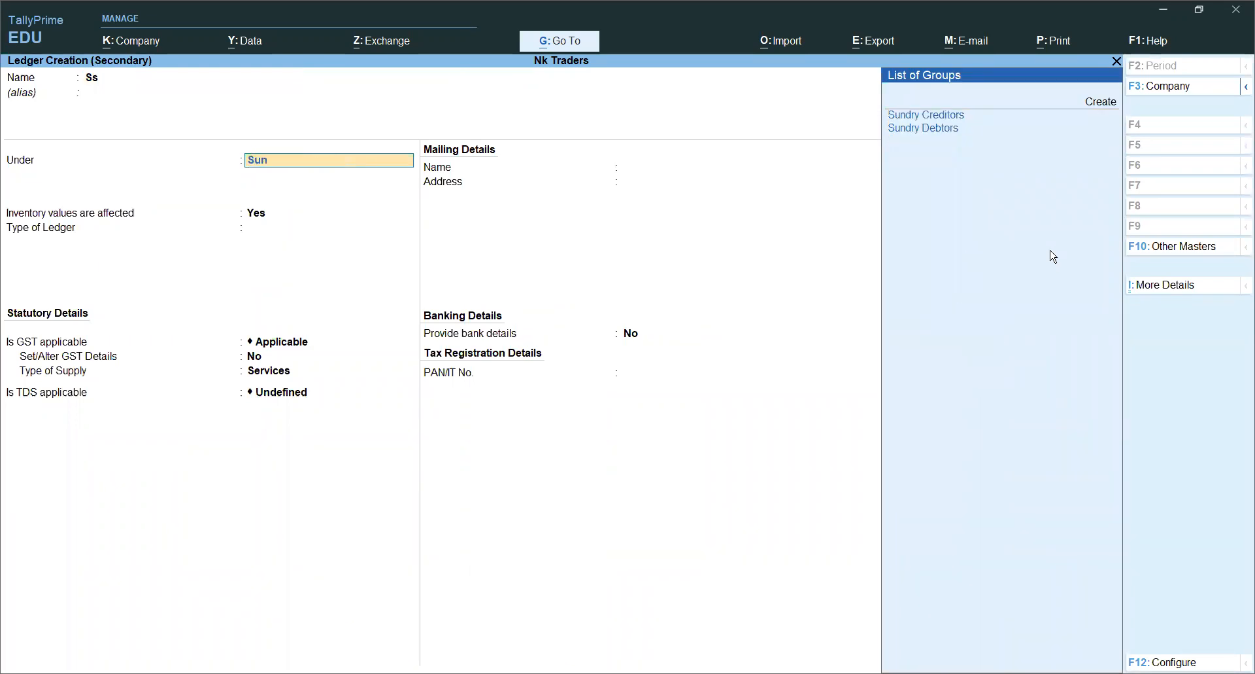
pyautogui.press('Down')
pyautogui.press('Return')
pyautogui.press('Return')
pyautogui.press('Return')
pyautogui.press('Return')
pyautogui.hotkey('ctrl', 'a')
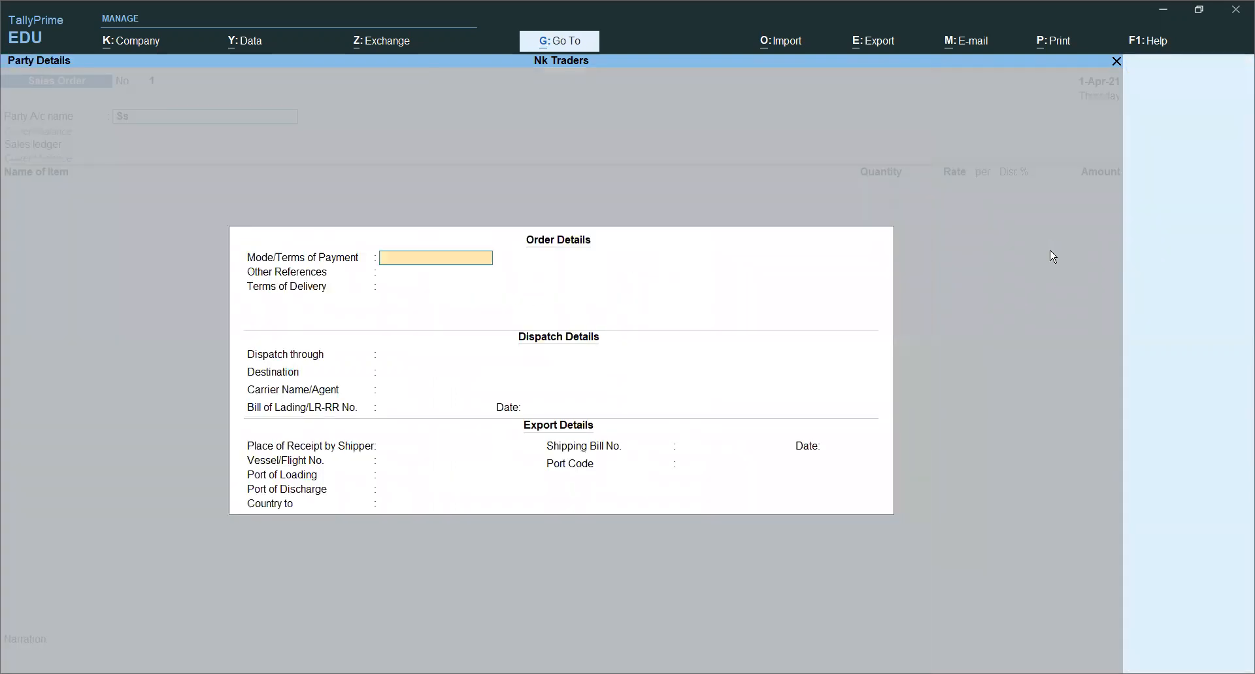
pyautogui.press('Escape')
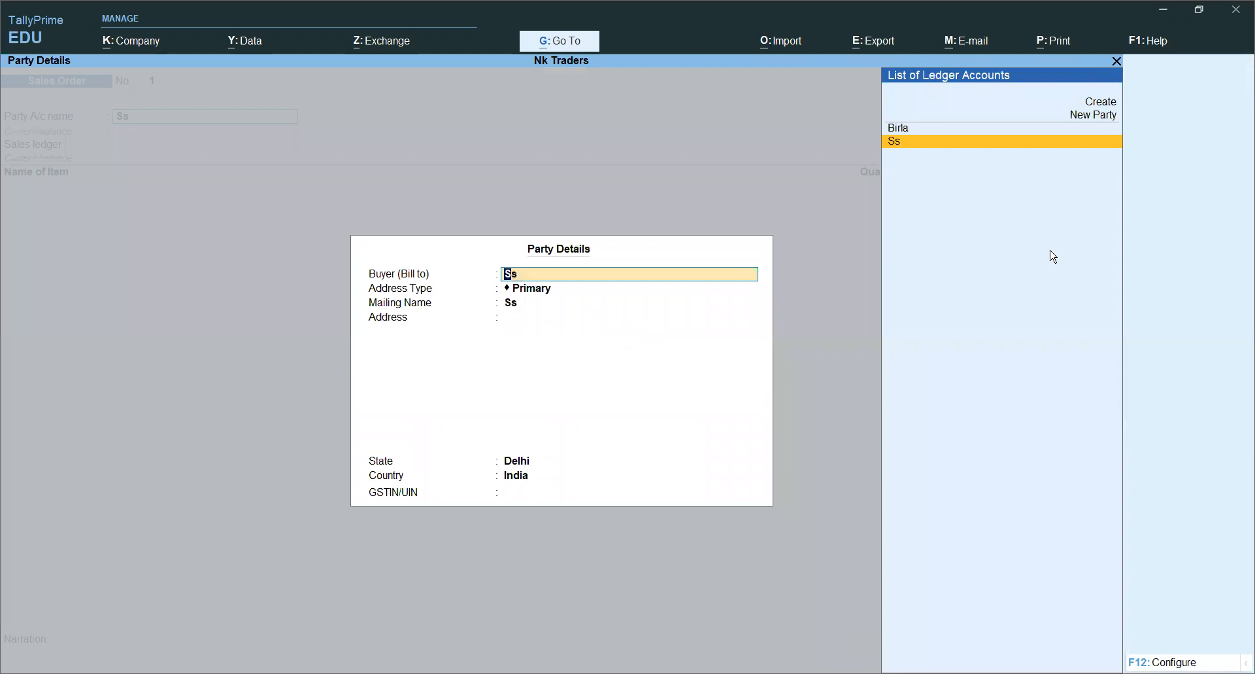
# Accept the party details for Ss in the sales order
pyautogui.hotkey('alt', 'Tab')
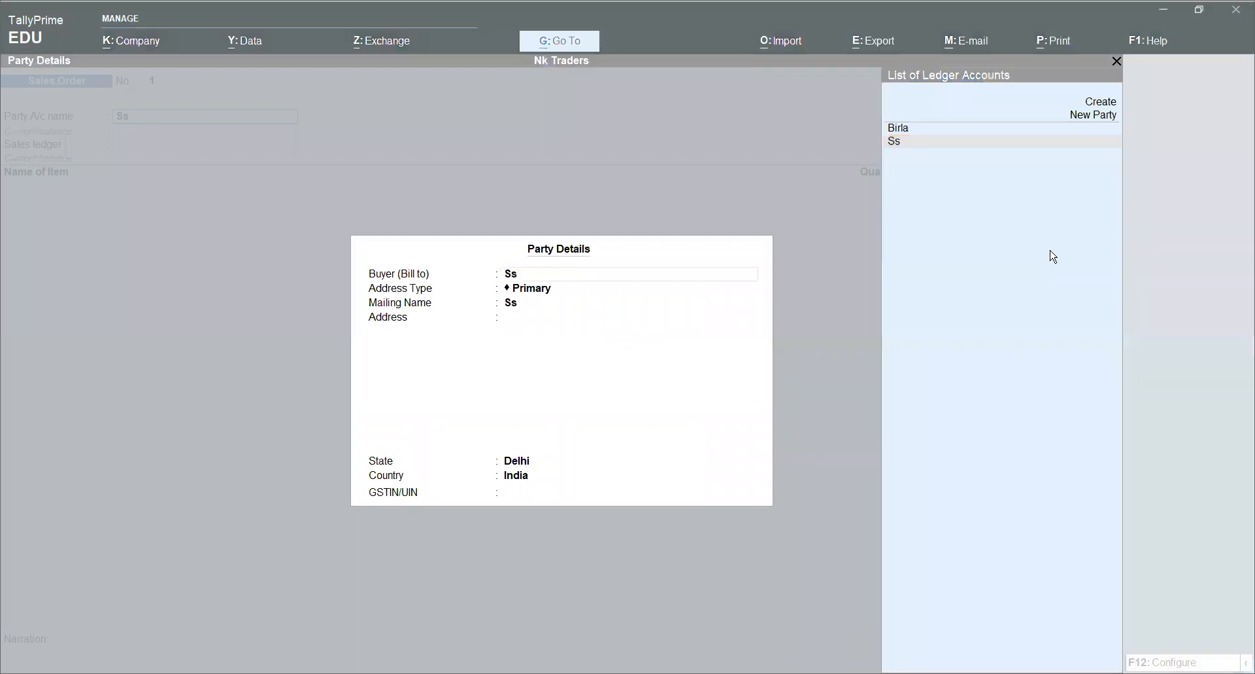
pyautogui.click(843, 241)
pyautogui.hotkey('ctrl', 'a')
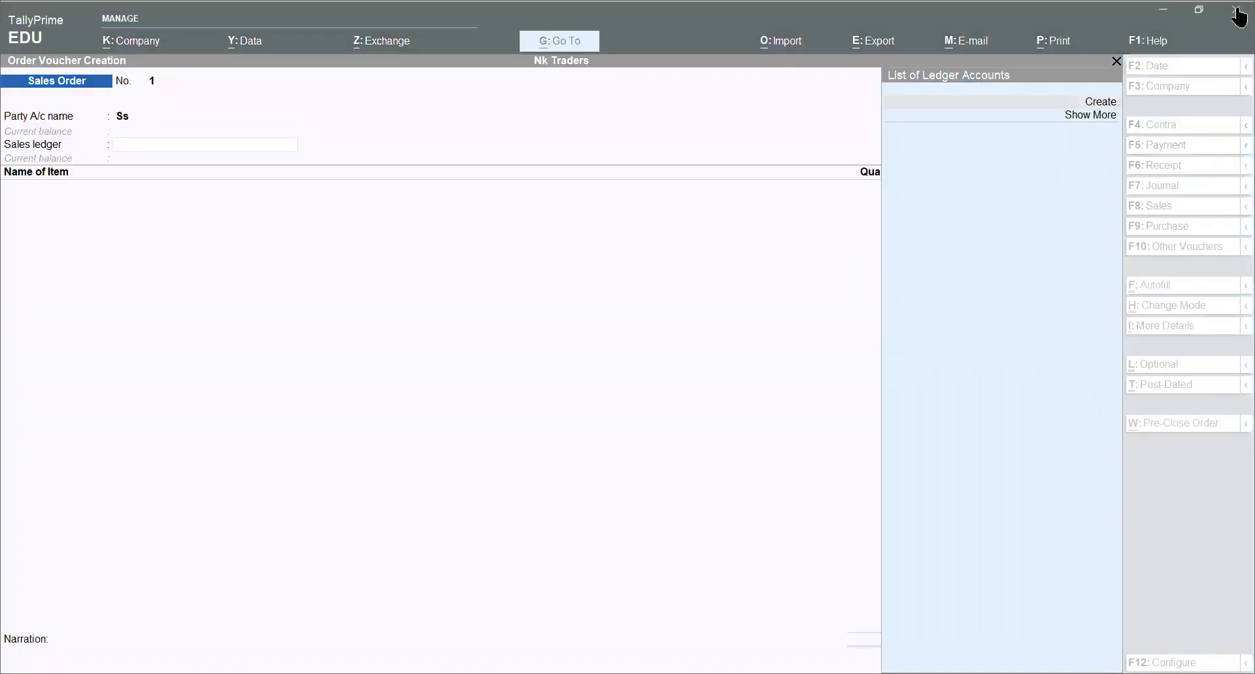
# Create a ledger named Sales under Sales Accounts and use it as the order's sales ledger
pyautogui.click(757, 224)
pyautogui.press('Return')
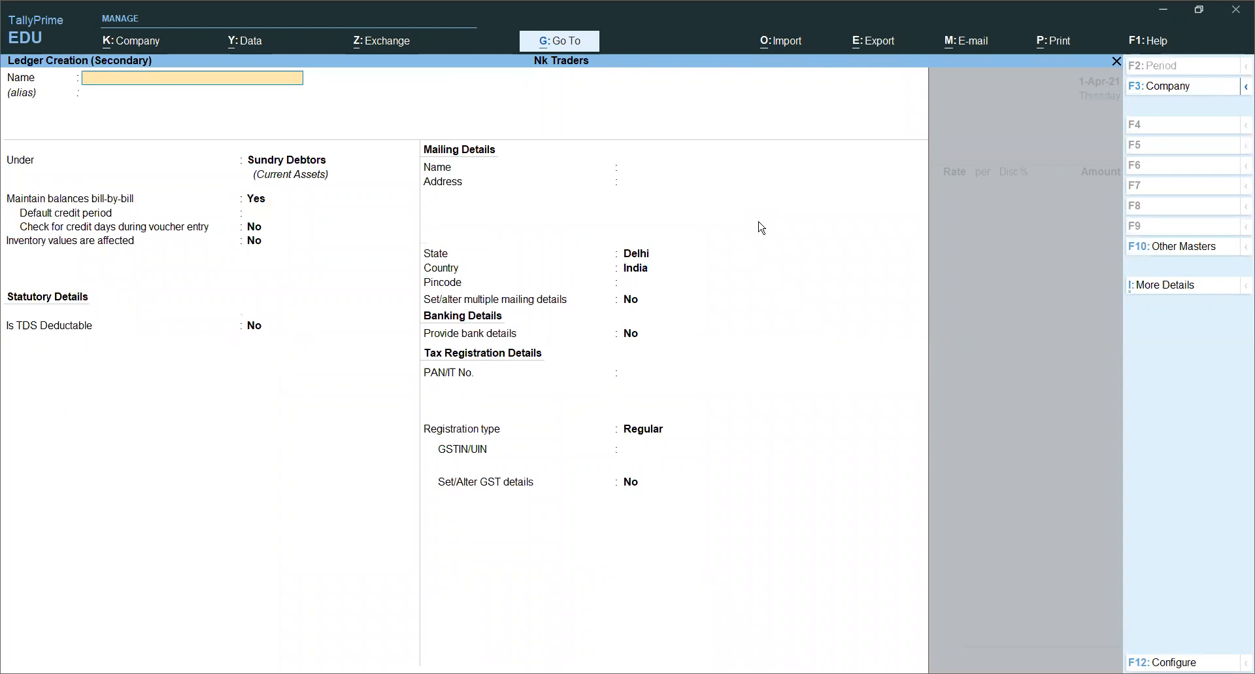
pyautogui.write('Sales')
pyautogui.press('Return')
pyautogui.write('Sa')
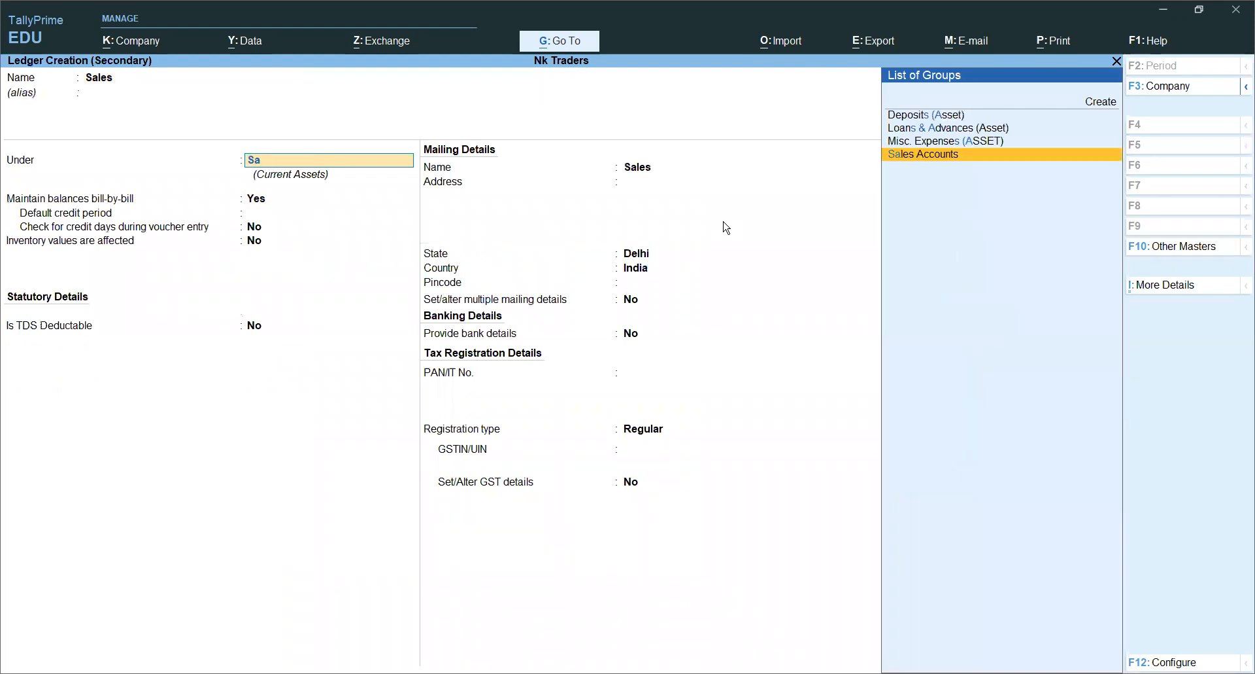
pyautogui.press('Return')
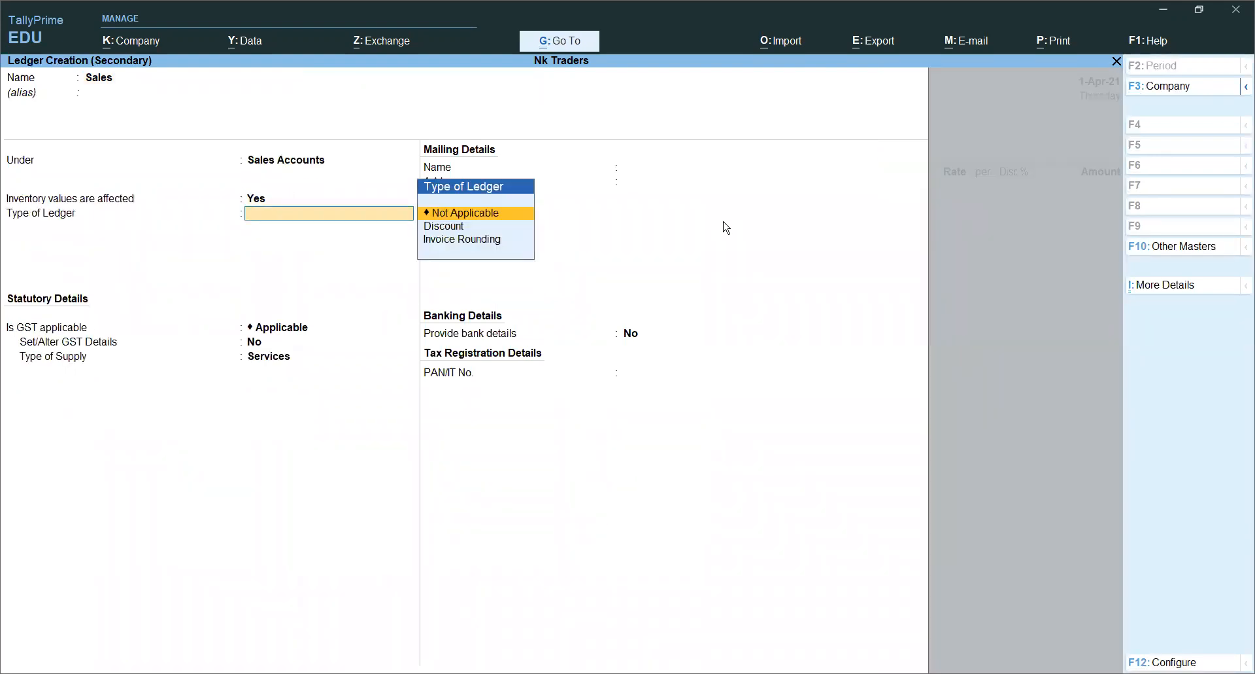
pyautogui.hotkey('ctrl', 'a')
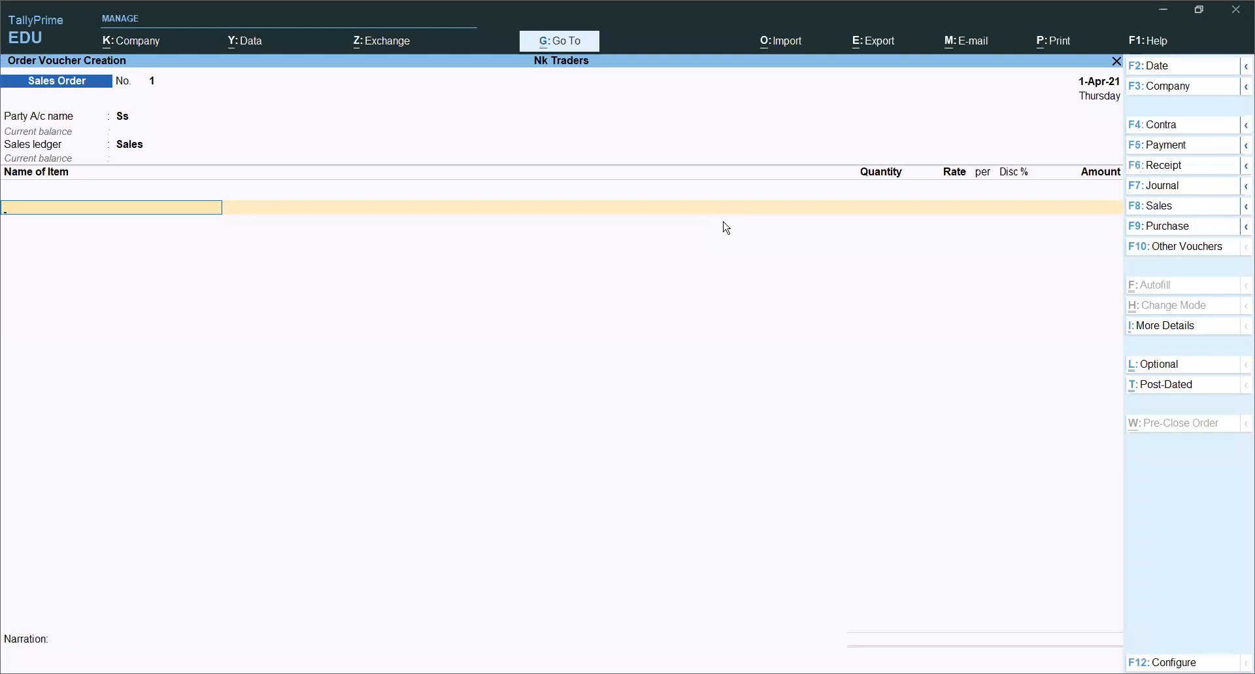
# Add the stock item Iron with 20 pcs under order number 1, due on 1-Apr-21, leaving the rate blank
pyautogui.write('I')
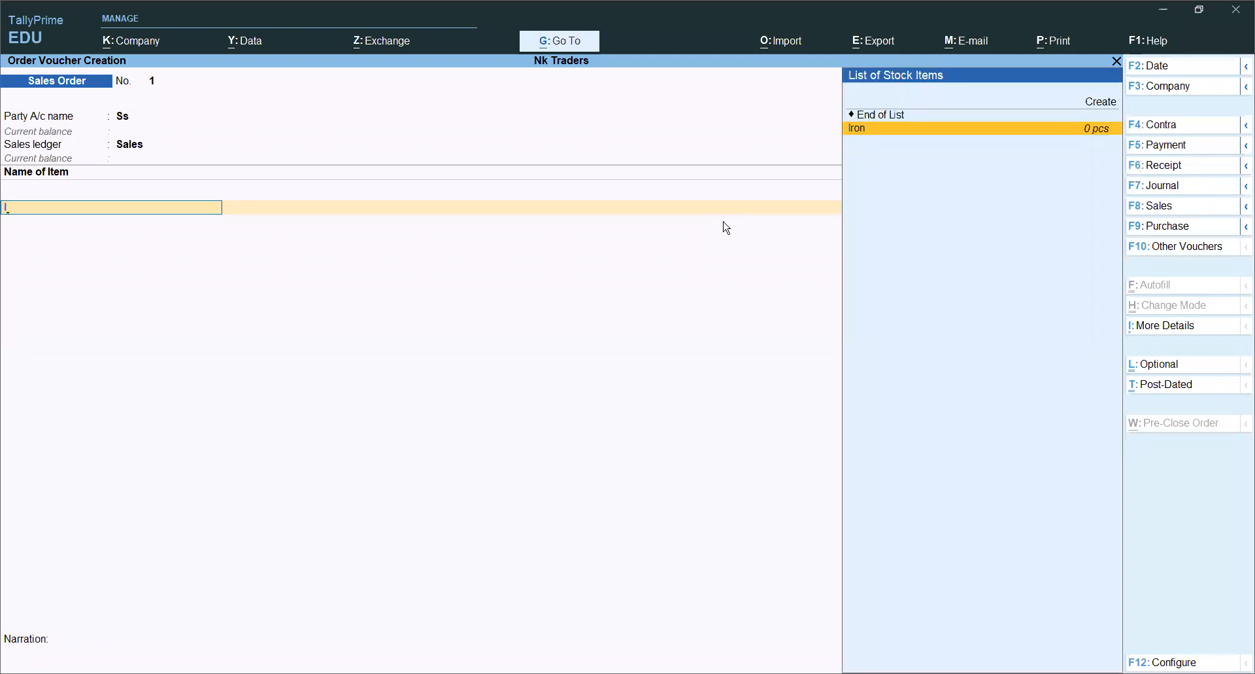
pyautogui.press('Return')
pyautogui.press('Return')
pyautogui.press('Return')
pyautogui.write('20')
pyautogui.press('Return')
pyautogui.press('Return')
pyautogui.press('Return')
pyautogui.press('Return')
pyautogui.press('Return')
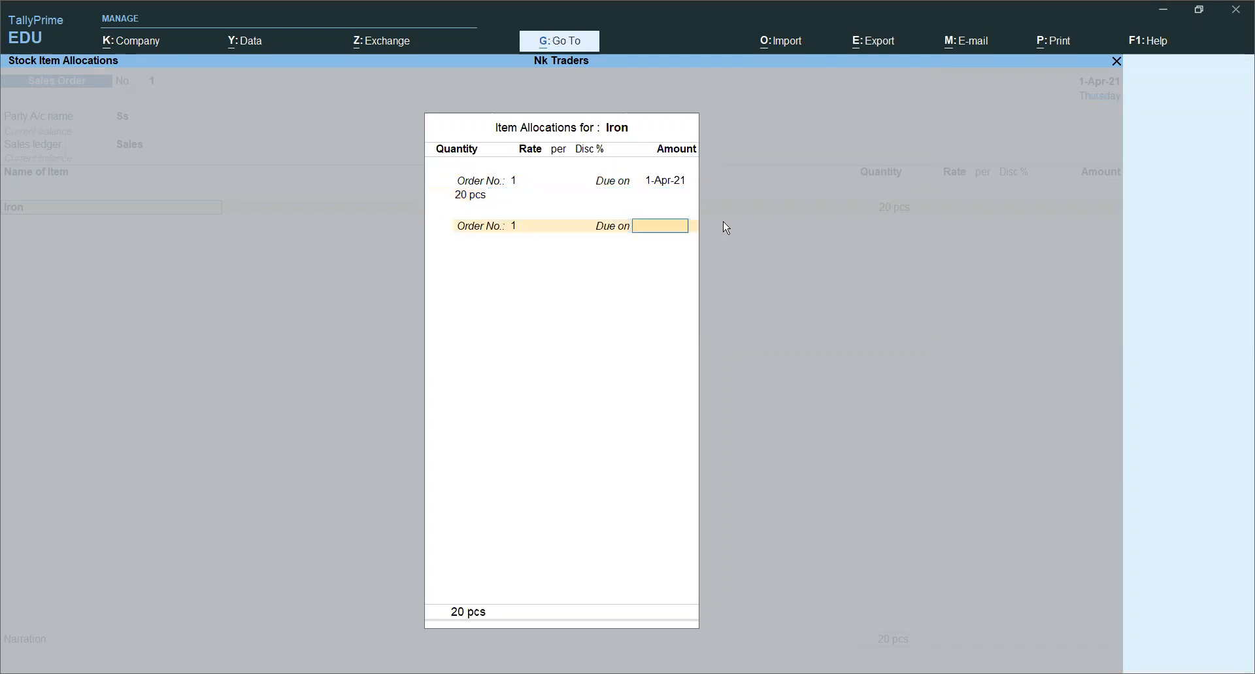
pyautogui.press('Return')
pyautogui.press('Return')
pyautogui.press('Return')
pyautogui.press('Return')
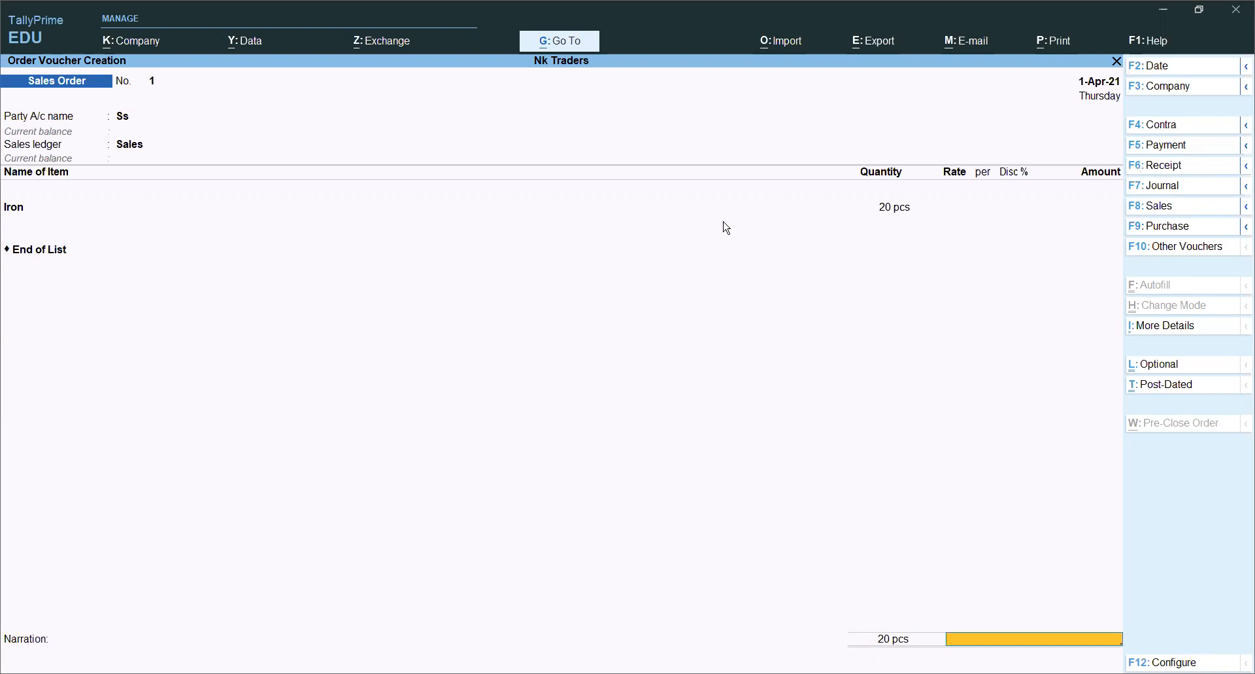
# Leave the narration empty and save the sales order
pyautogui.press('Return')
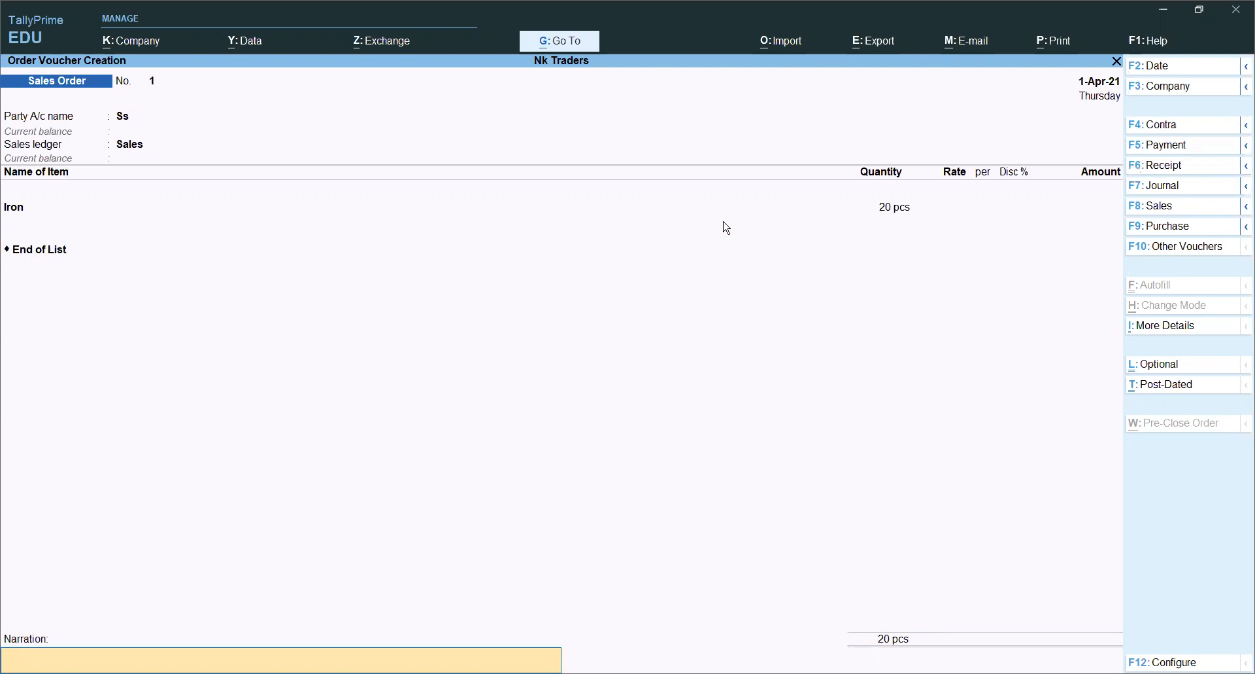
pyautogui.press('Return')
pyautogui.press('Return')
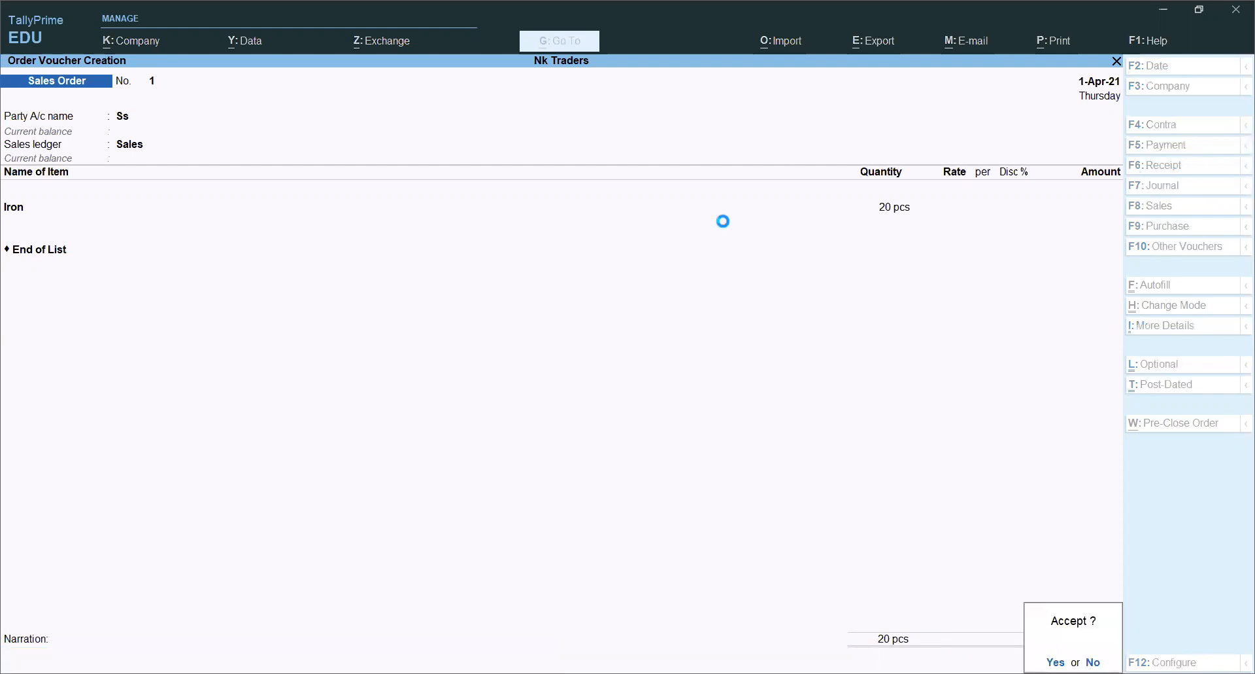
# Reopen the saved sales order to review it, then return to the Gateway of Tally
pyautogui.press('pageup')
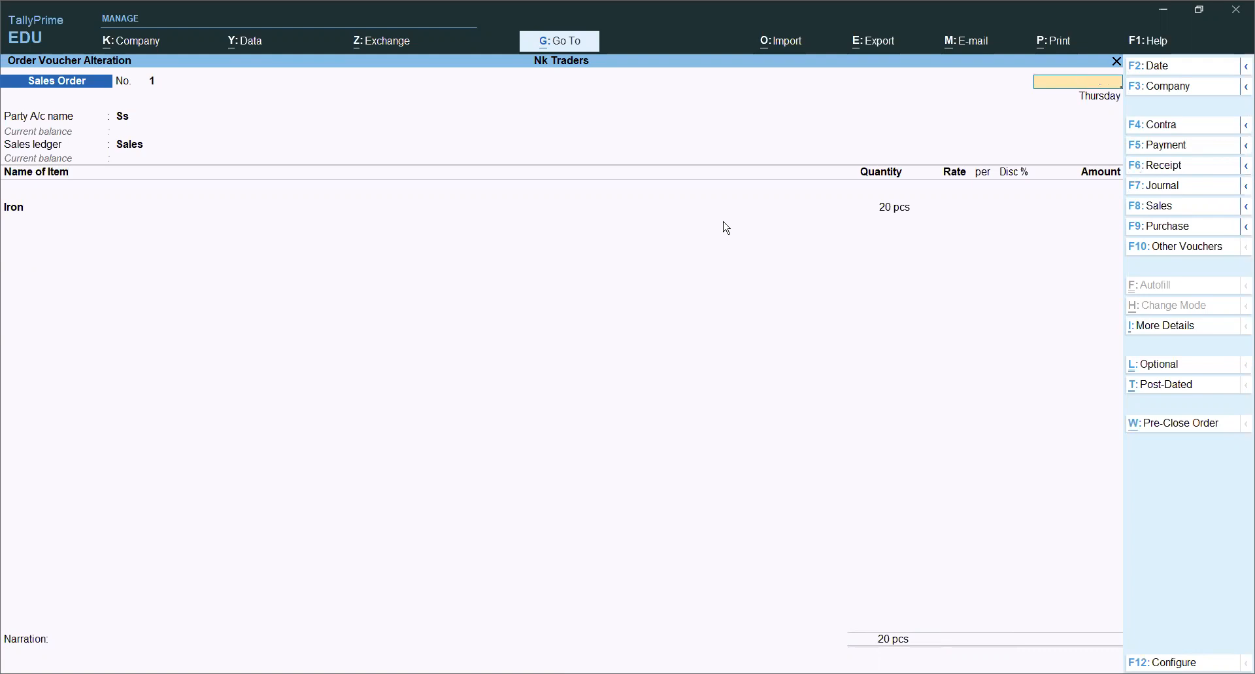
pyautogui.press('Escape')
pyautogui.press('Escape')
pyautogui.press('Return')
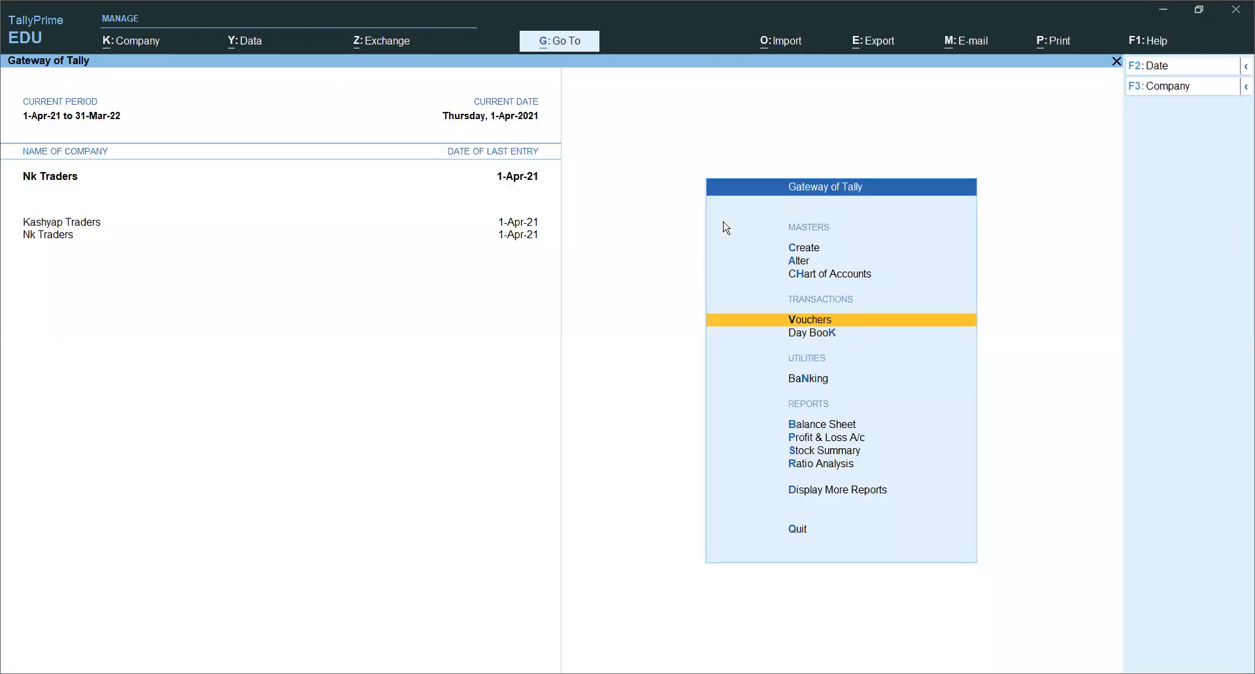